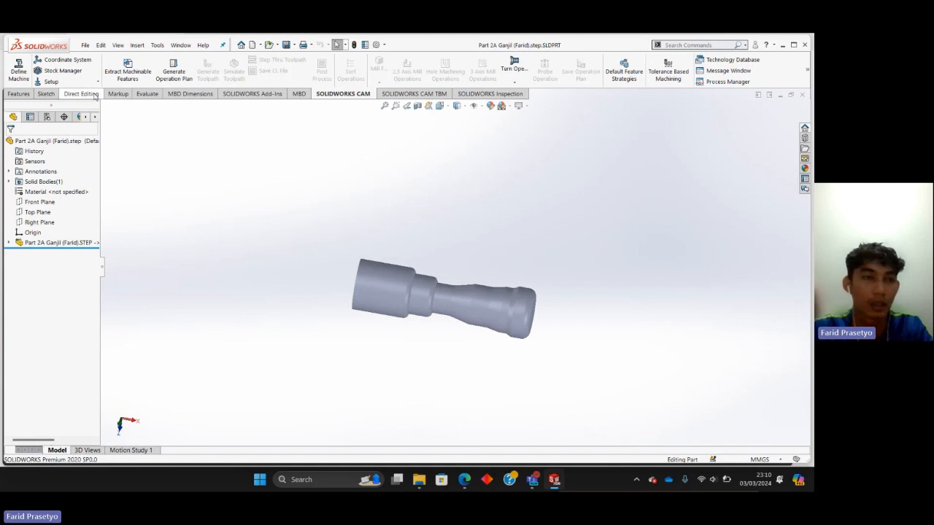
Define the machine as Turn Single Turret - Metric with its machine duty set to Light duty.
left_click(19, 72)
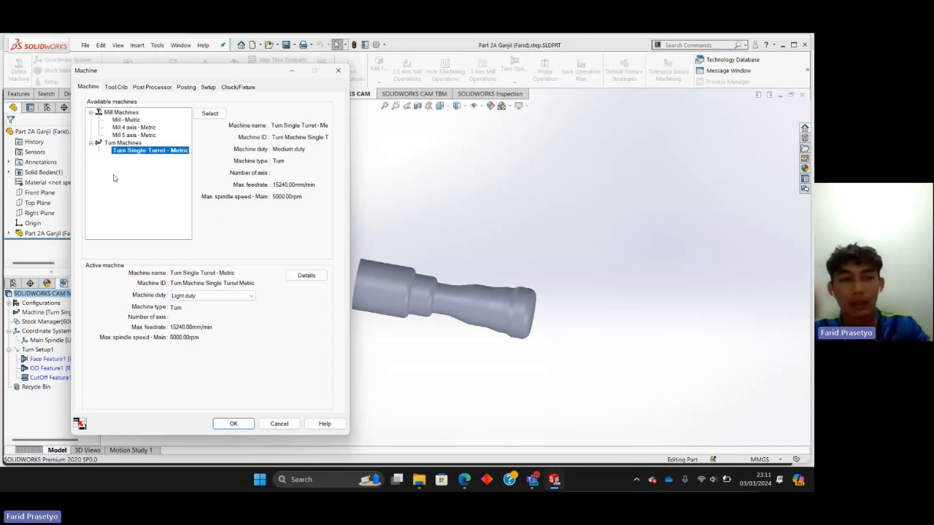
scroll(452, 315, "down", 2)
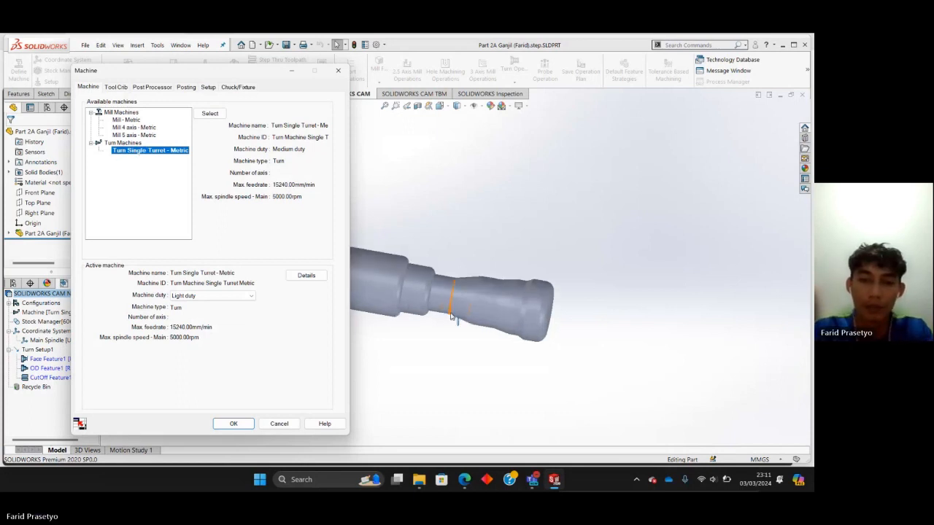
scroll(452, 315, "up", 2)
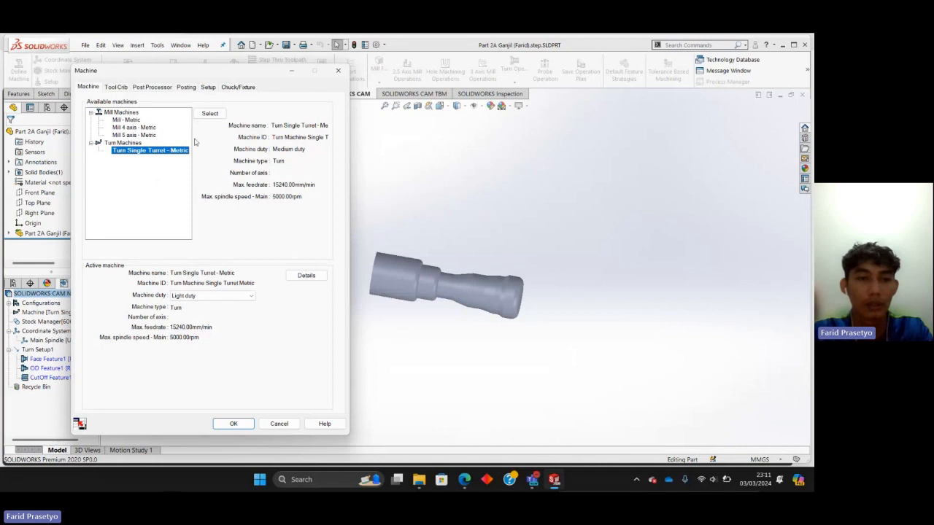
left_click(210, 114)
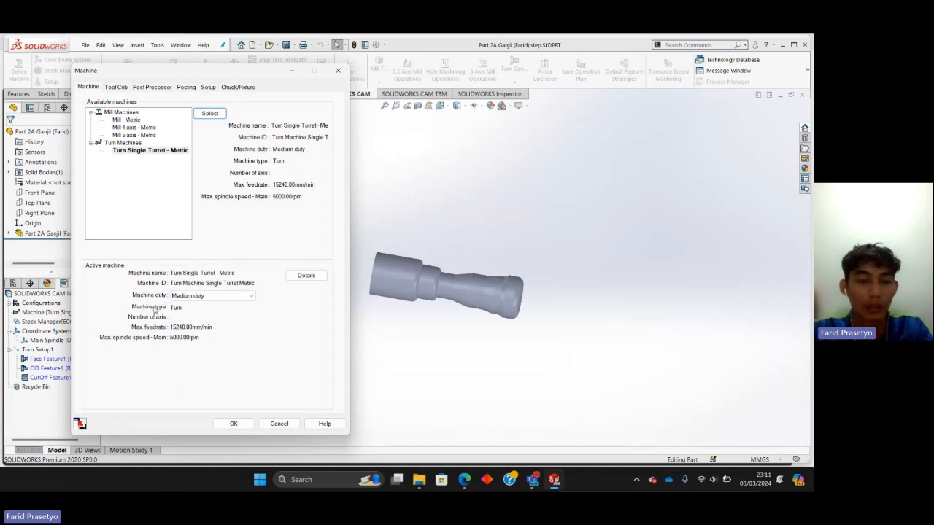
left_click(211, 295)
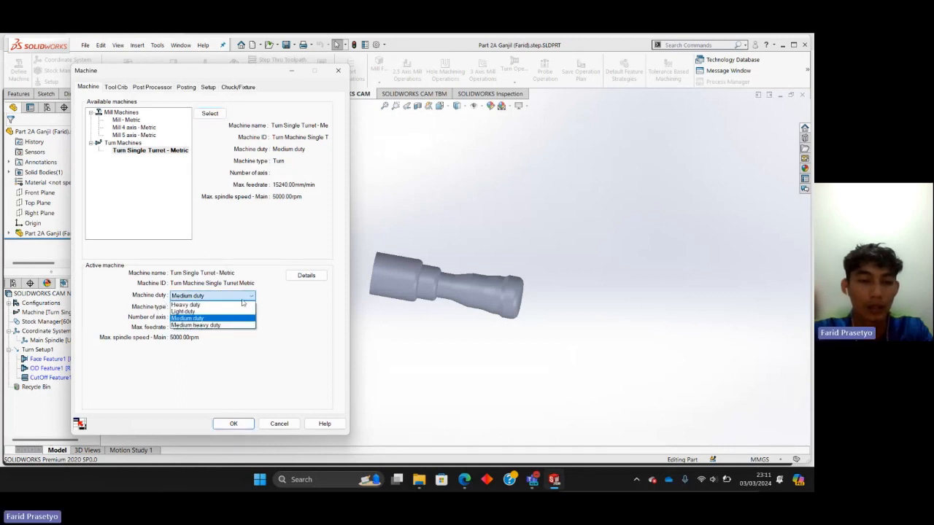
left_click(196, 308)
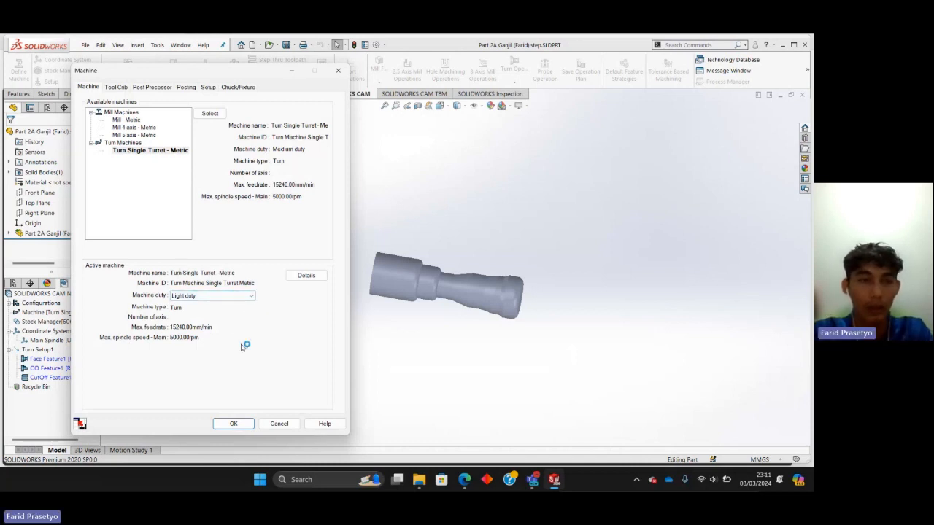
left_click(233, 424)
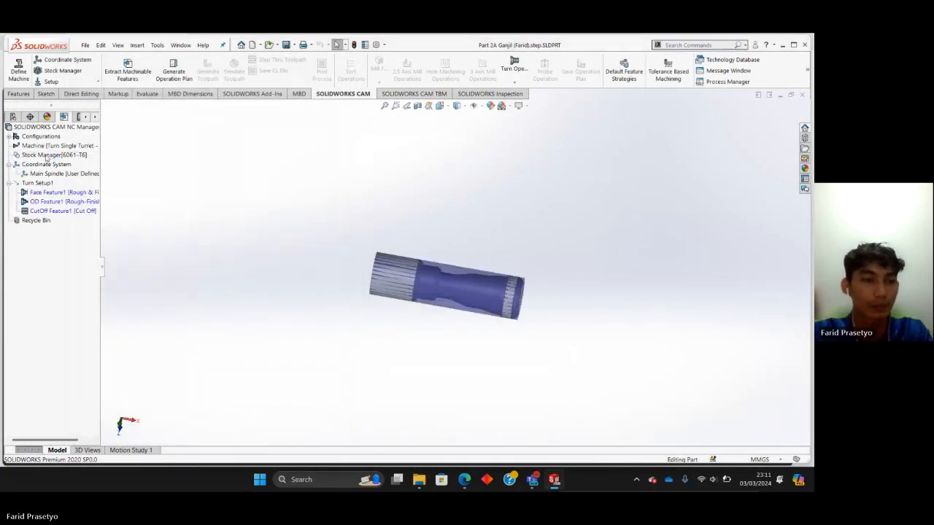
Remove every tool from Tool Crib 2 Rear (Metric) except the DNMG 431 55DEG BORE BAR at station 4.
right_click(47, 149)
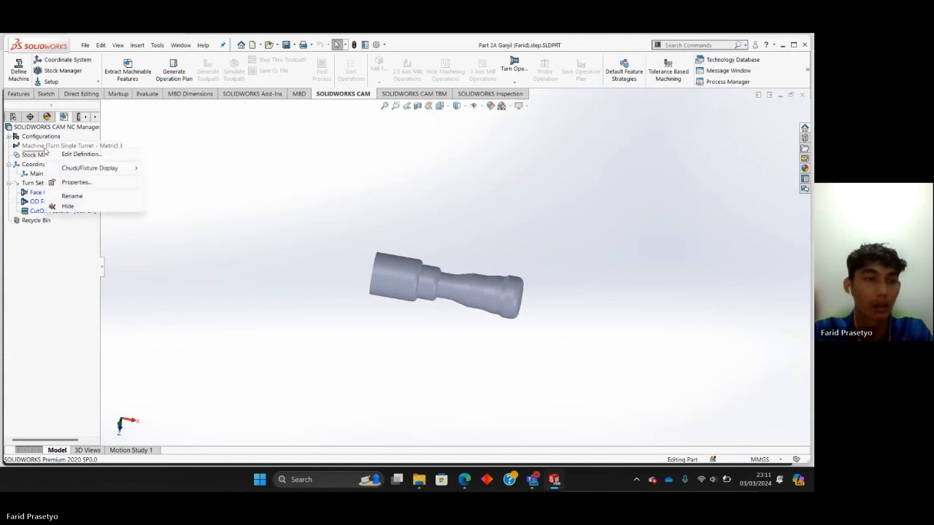
left_click(77, 155)
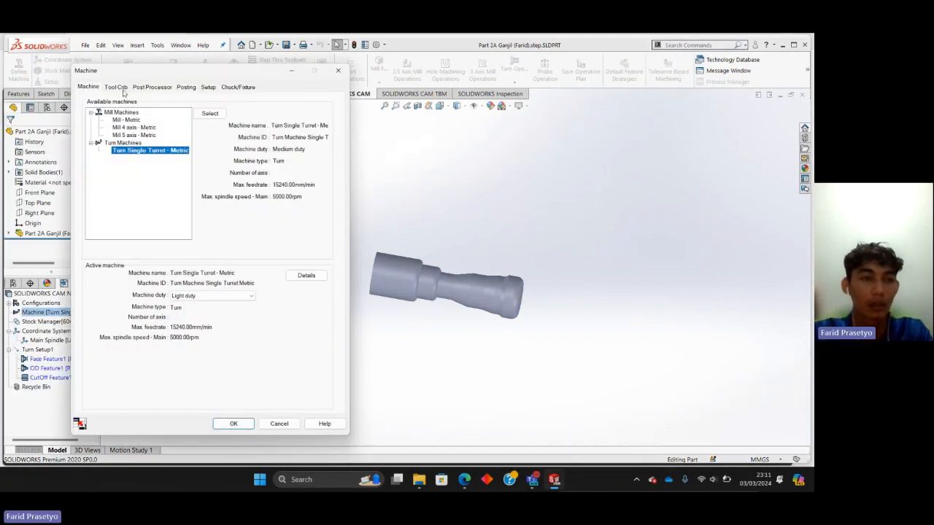
left_click(117, 88)
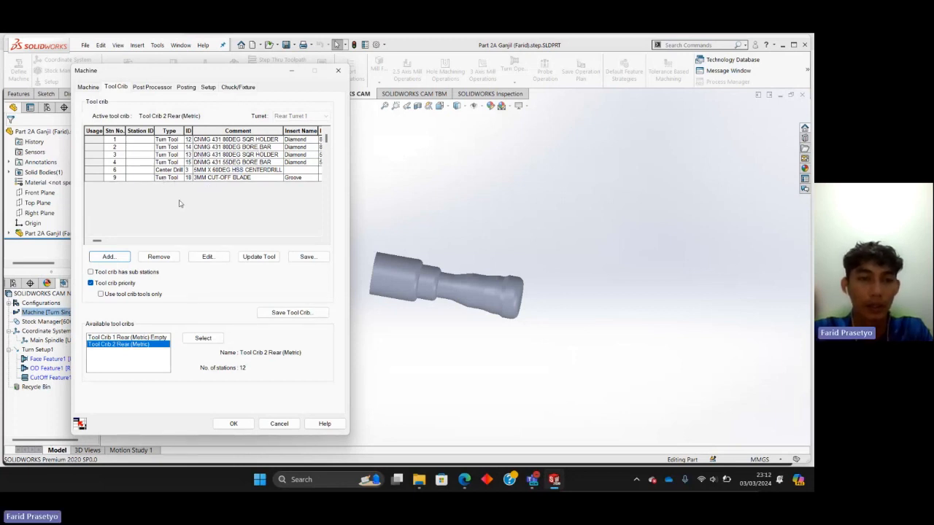
left_click(167, 164)
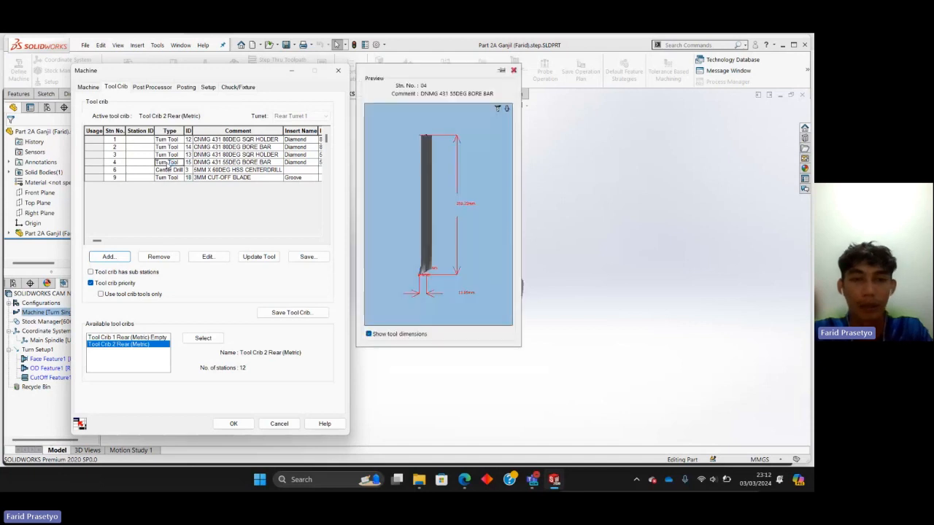
left_click(396, 239)
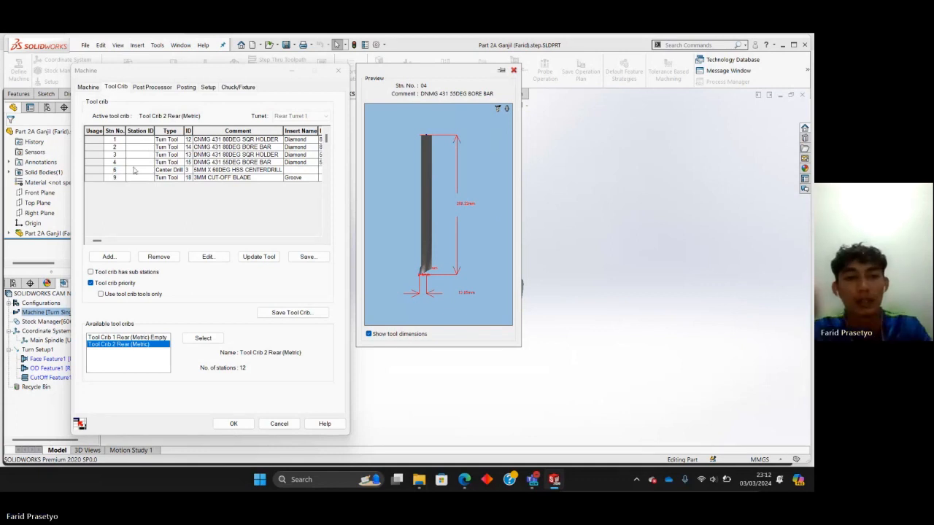
left_click_drag(165, 140, 166, 160)
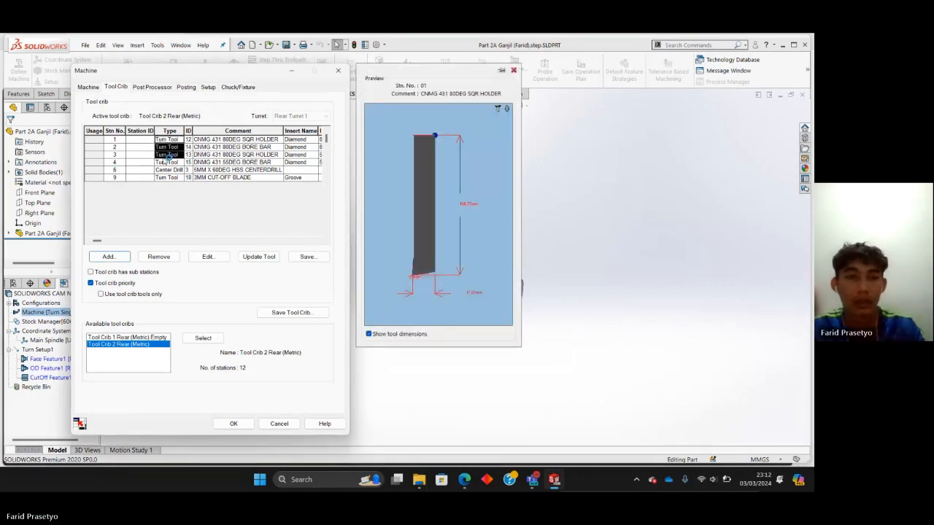
left_click(163, 257)
left_click(166, 155)
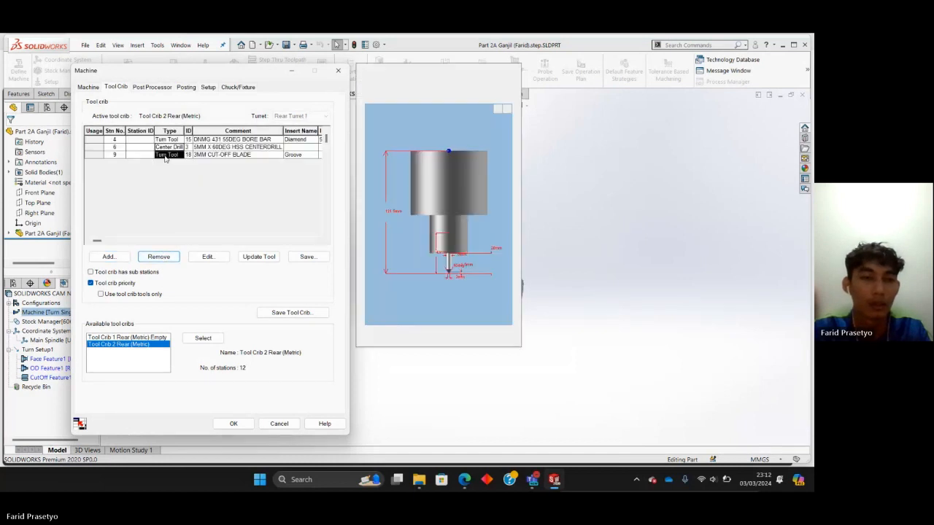
left_click(163, 258)
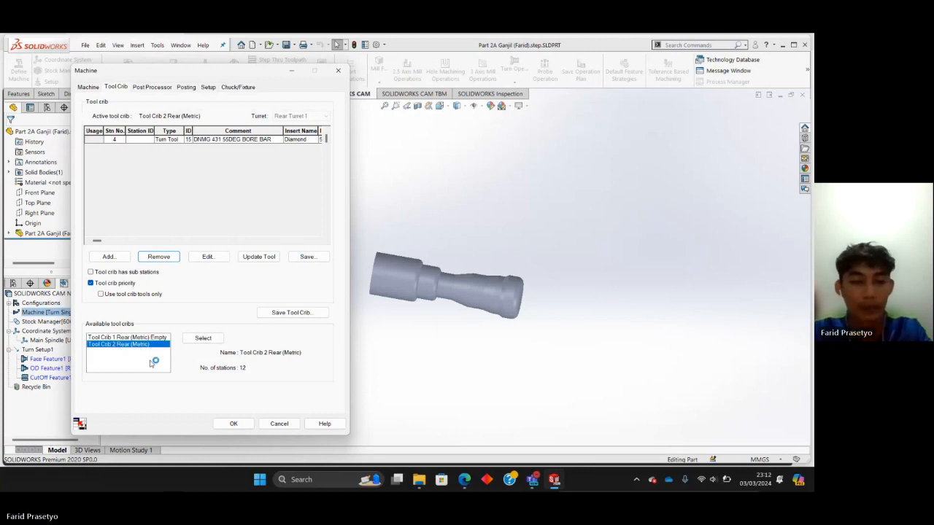
left_click(228, 424)
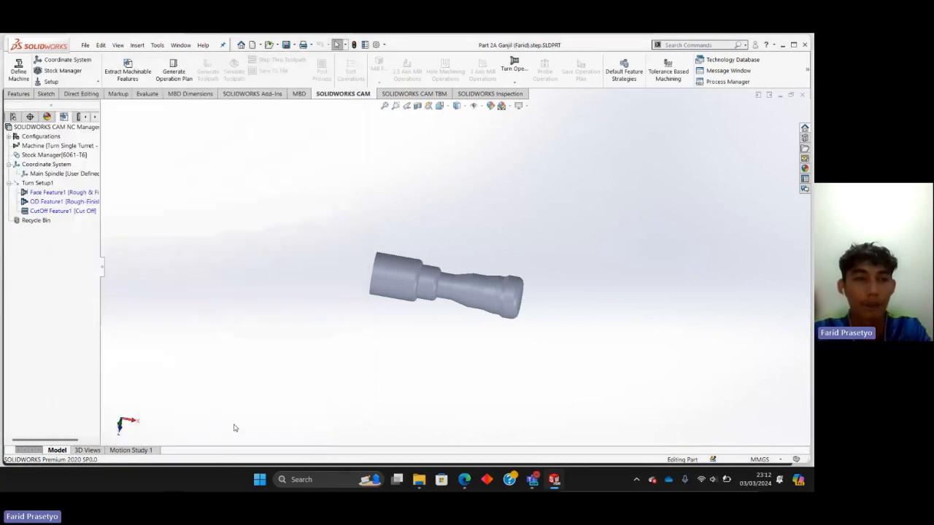
Look through the machine's available post processors and keep T2AXIS-TUTORIAL.
right_click(53, 147)
left_click(84, 155)
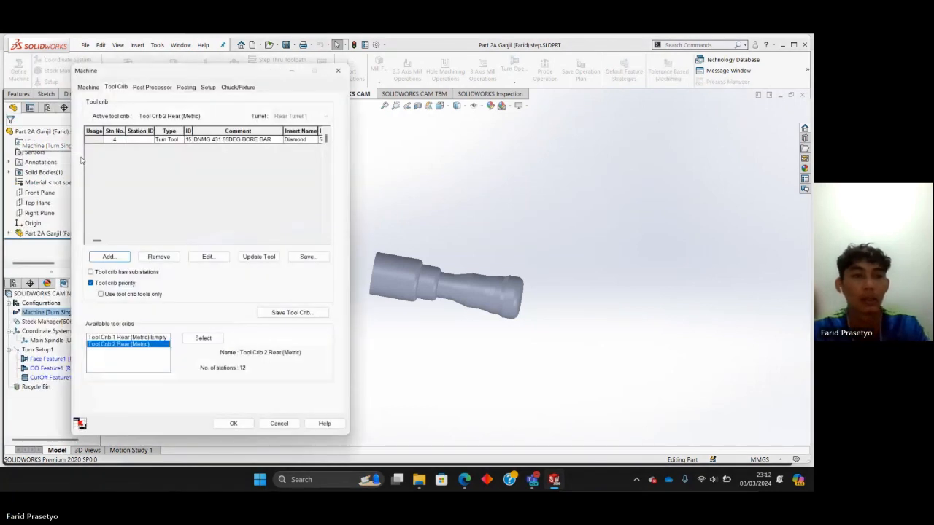
left_click(152, 87)
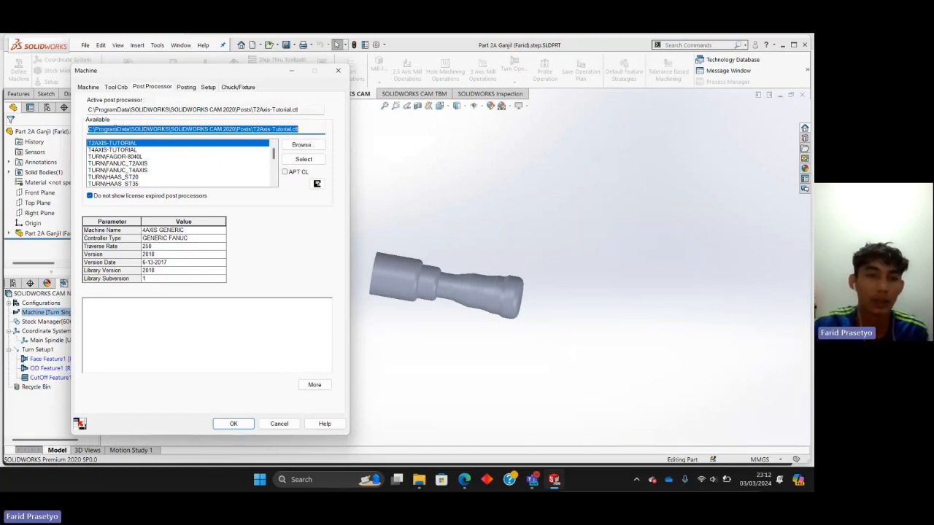
scroll(148, 154, "down", 10)
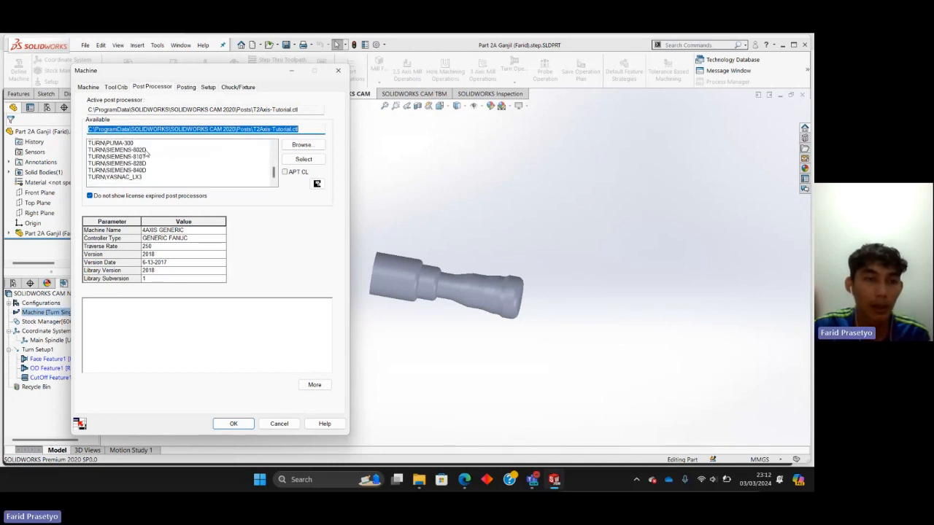
scroll(139, 151, "up", 10)
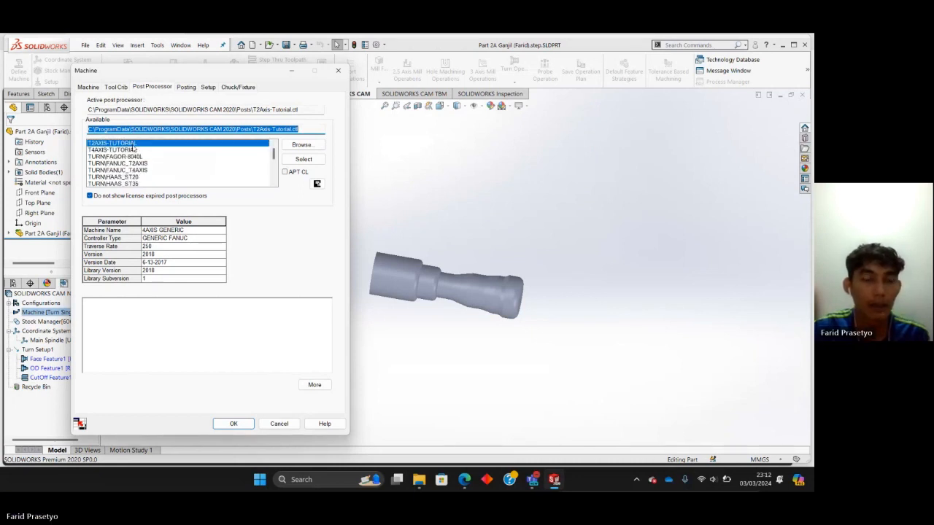
scroll(133, 149, "down", 4)
scroll(134, 149, "up", 4)
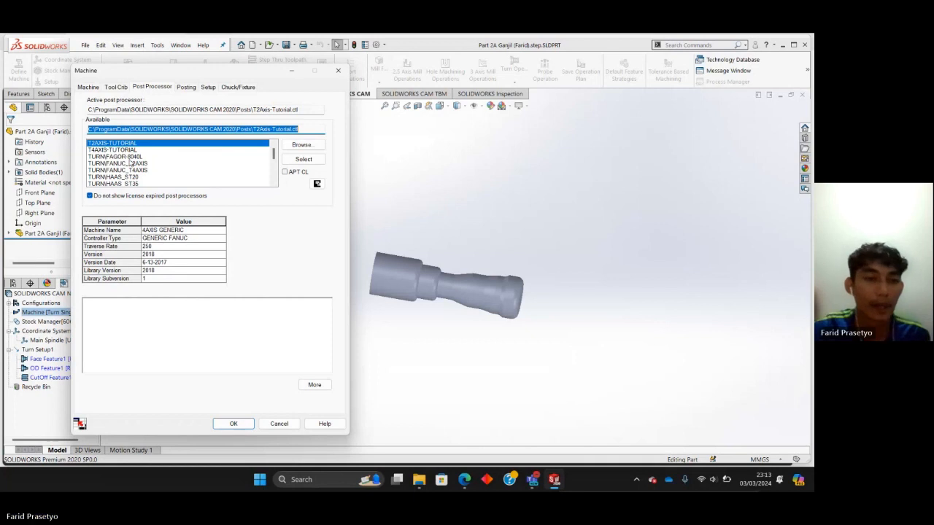
left_click(233, 423)
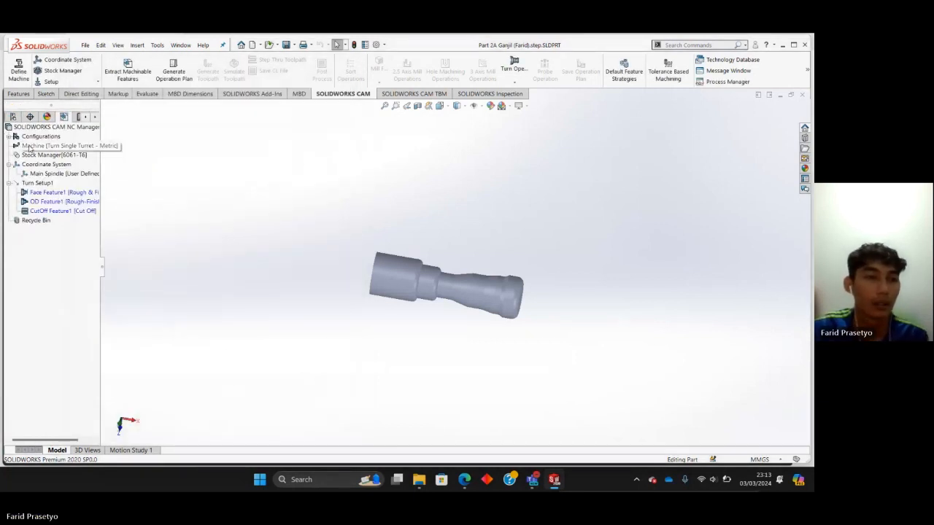
Review the machine's posting parameters, spindle setup options and chuck/fixture settings.
right_click(30, 148)
left_click(58, 152)
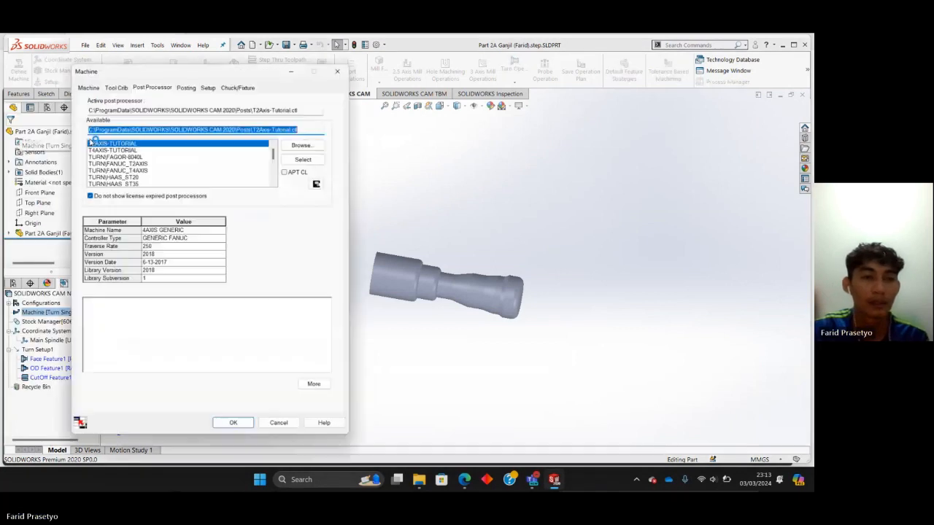
left_click(183, 88)
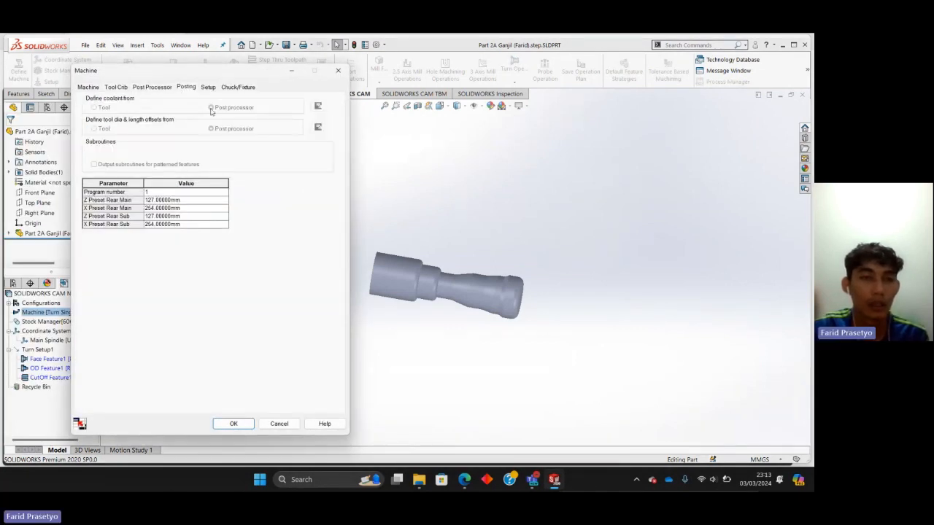
left_click(209, 87)
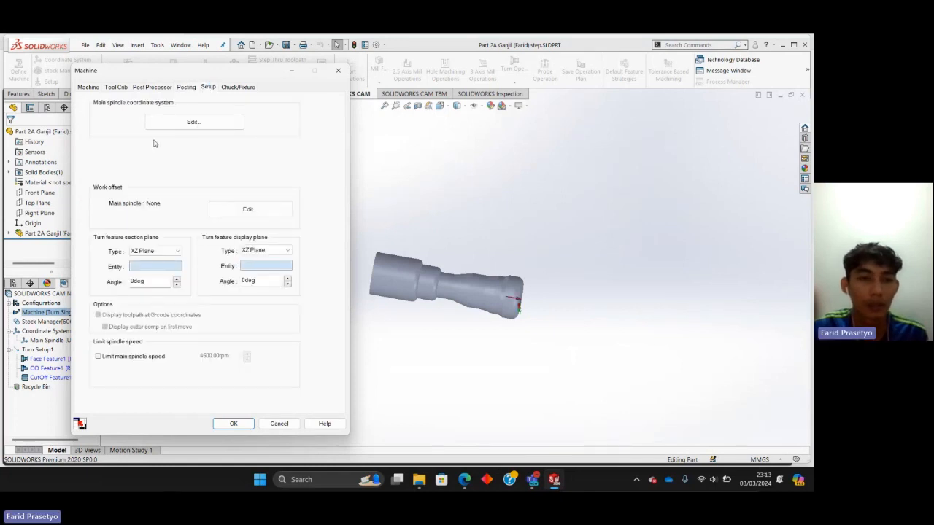
left_click(232, 87)
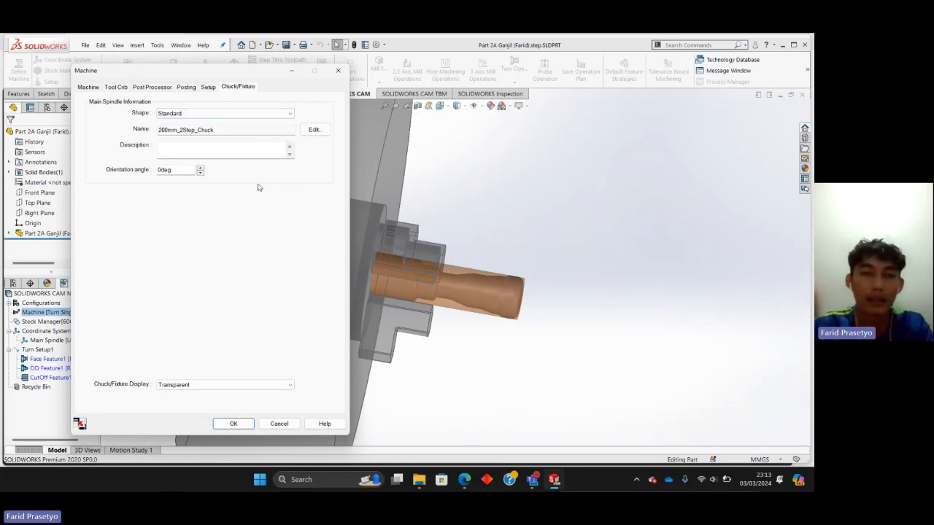
Set the main spindle chuck's outer diameter to 110 mm, inner diameter to 40 mm and thickness to 55 mm.
left_click(313, 129)
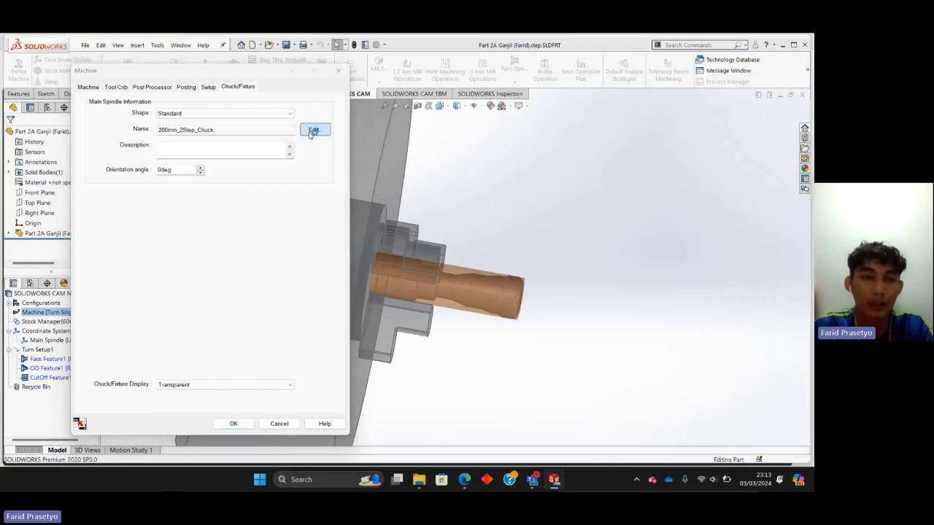
scroll(105, 212, "down", 3)
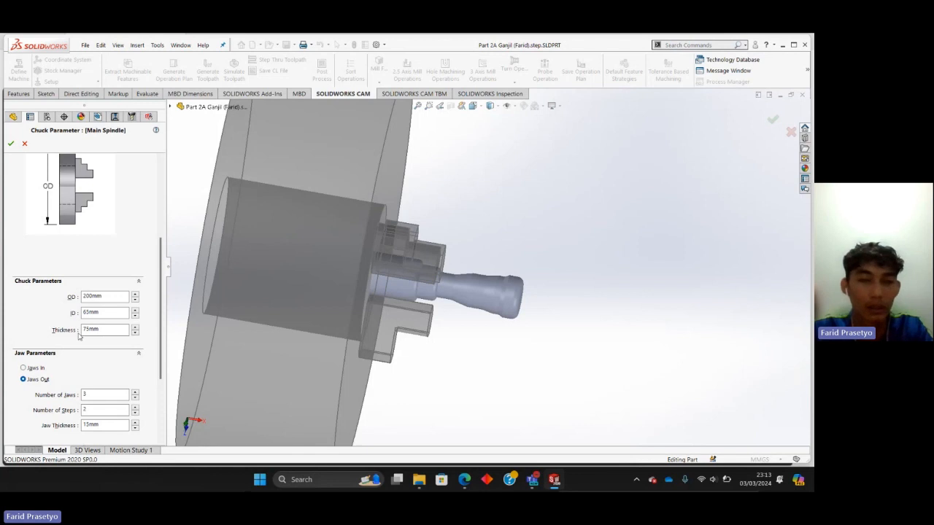
middle_click_drag(269, 271, 259, 236)
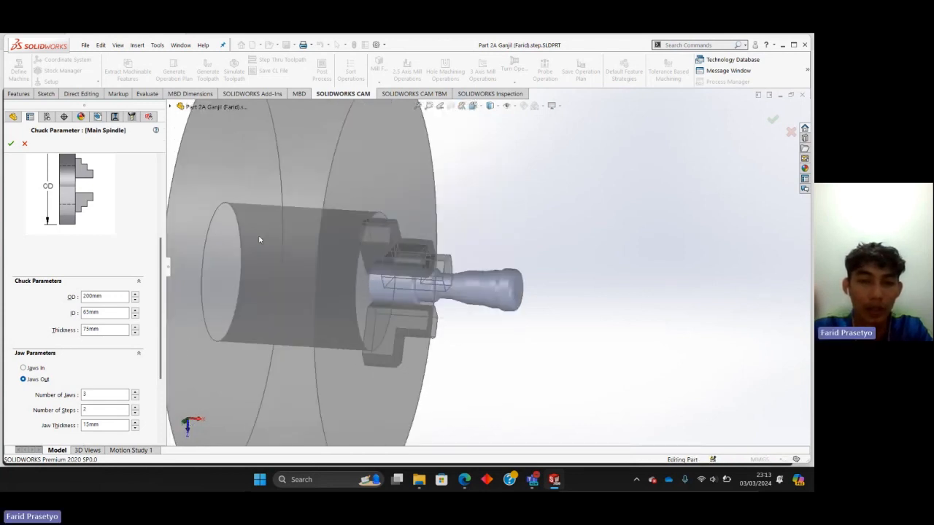
scroll(259, 237, "down", 1)
scroll(259, 237, "up", 1)
scroll(259, 236, "up", 1)
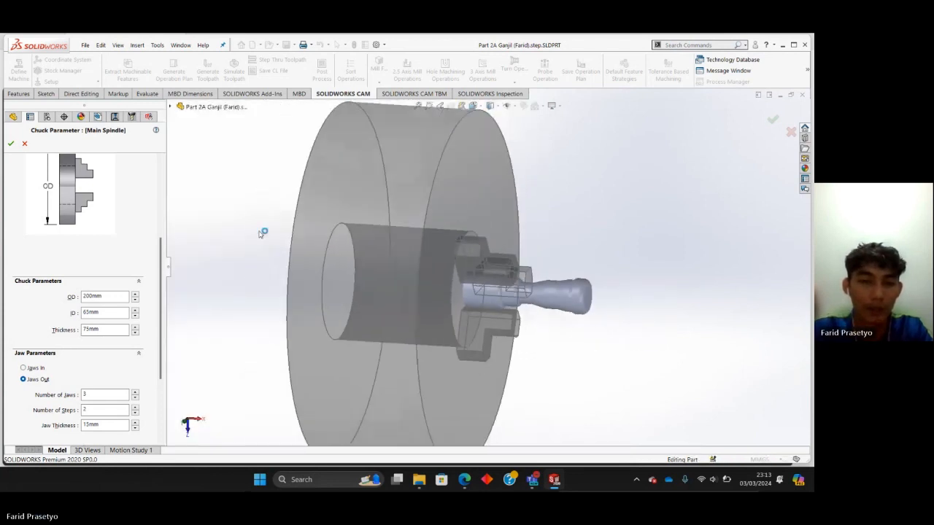
double_click(112, 296)
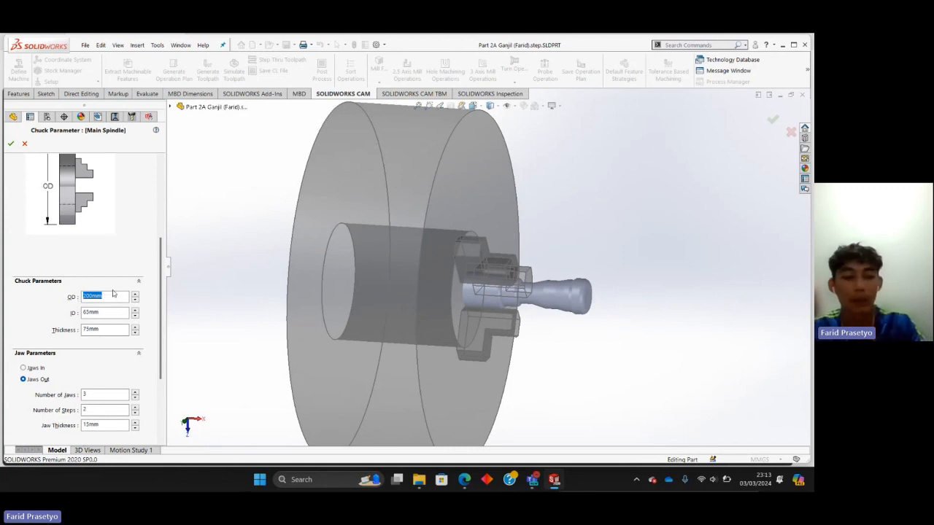
type("110")
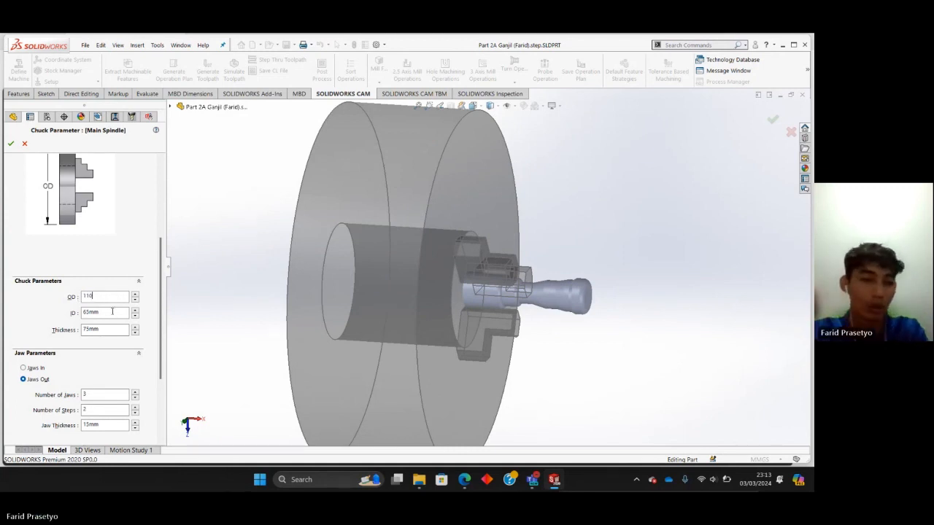
double_click(112, 311)
type("40")
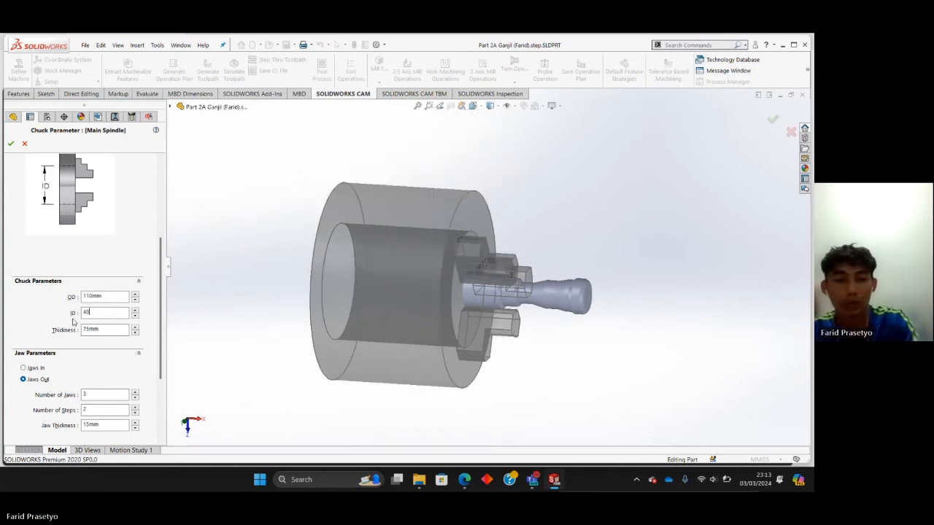
double_click(102, 328)
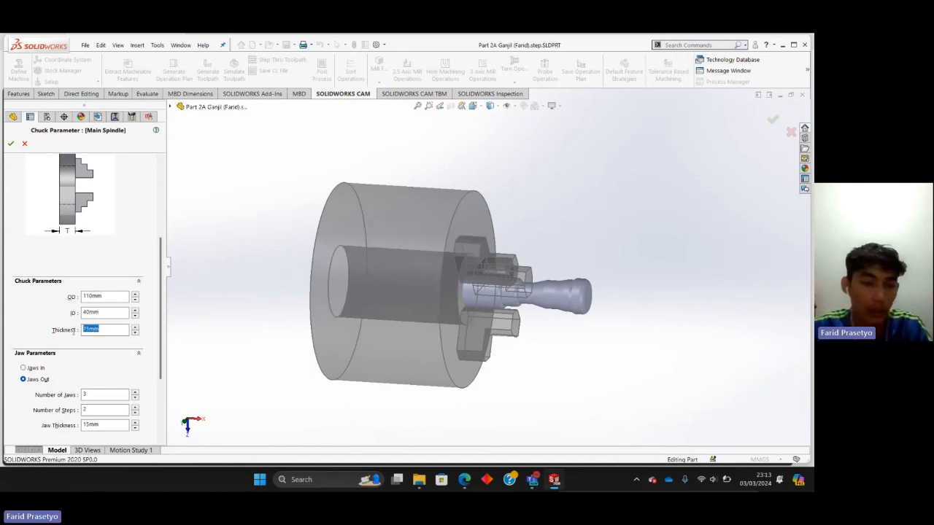
type("55")
scroll(85, 353, "down", 2)
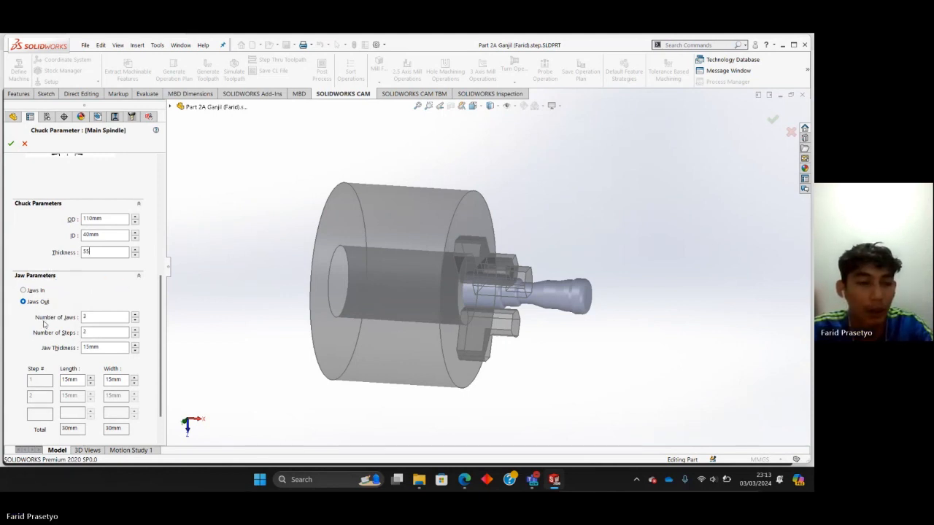
Set the main spindle chuck jaws to 3 steps with a 5 mm step width and accept the machine definition.
middle_click_drag(437, 337, 450, 311)
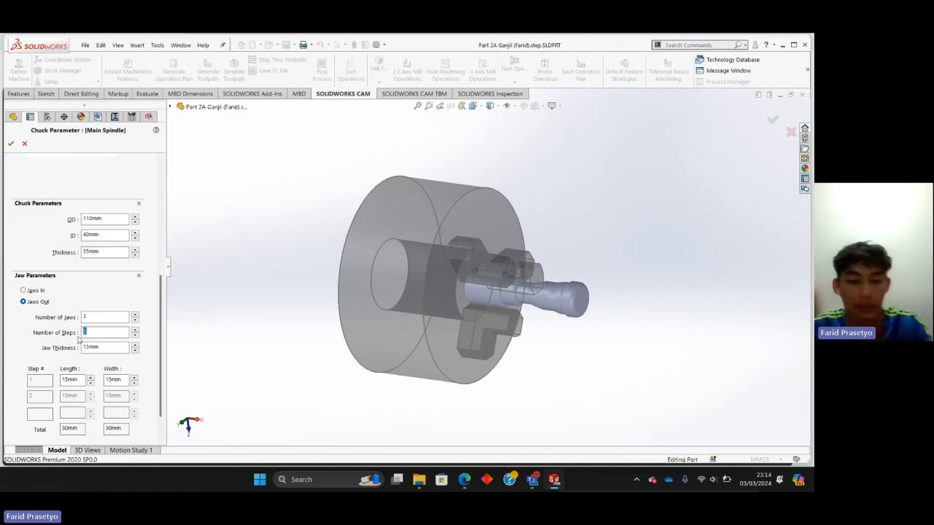
scroll(105, 347, "down", 1)
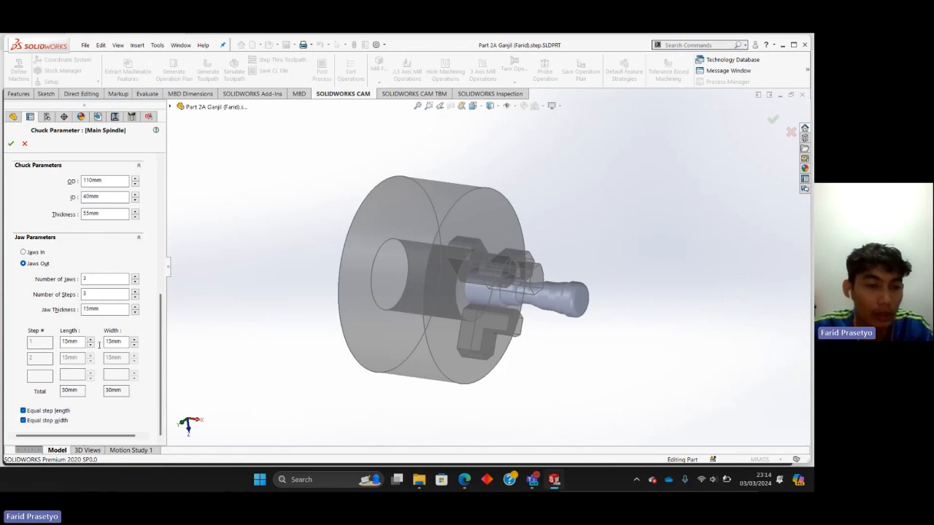
left_click(111, 341)
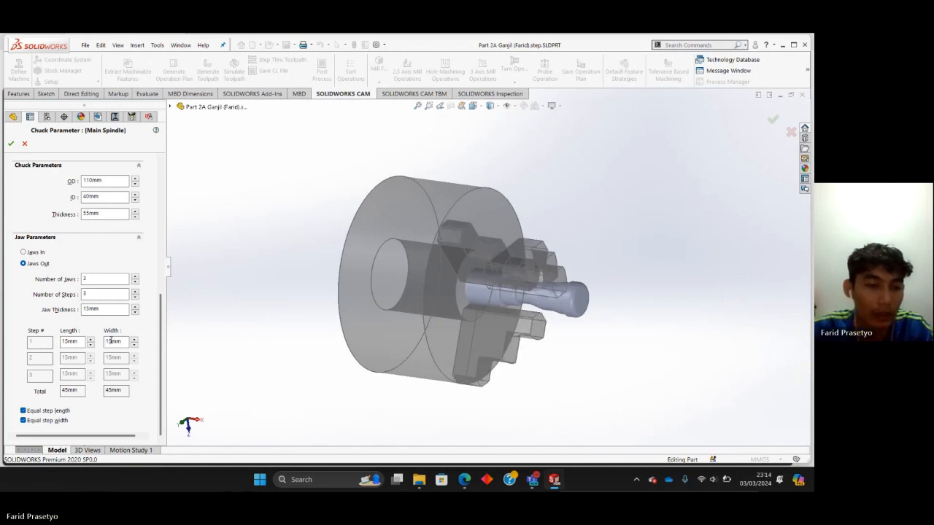
key("BackSpace")
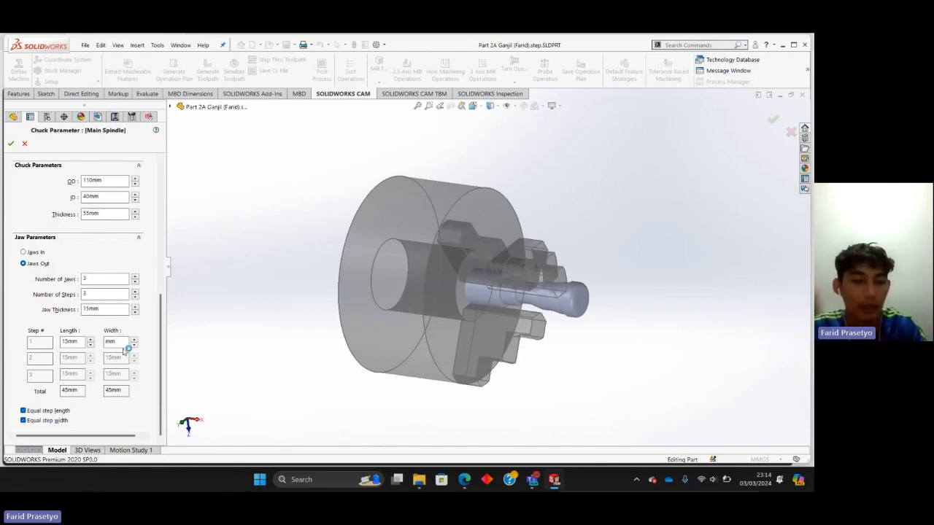
scroll(118, 350, "up", 5)
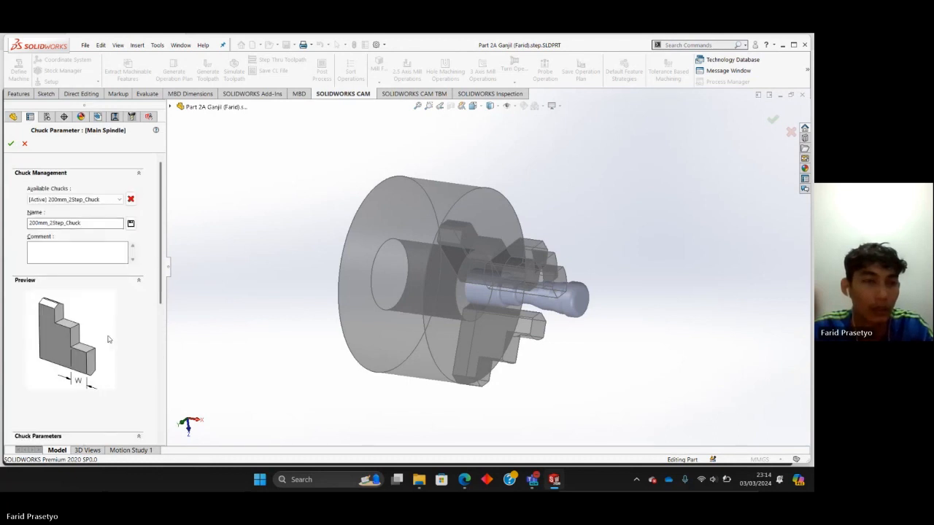
scroll(108, 339, "down", 5)
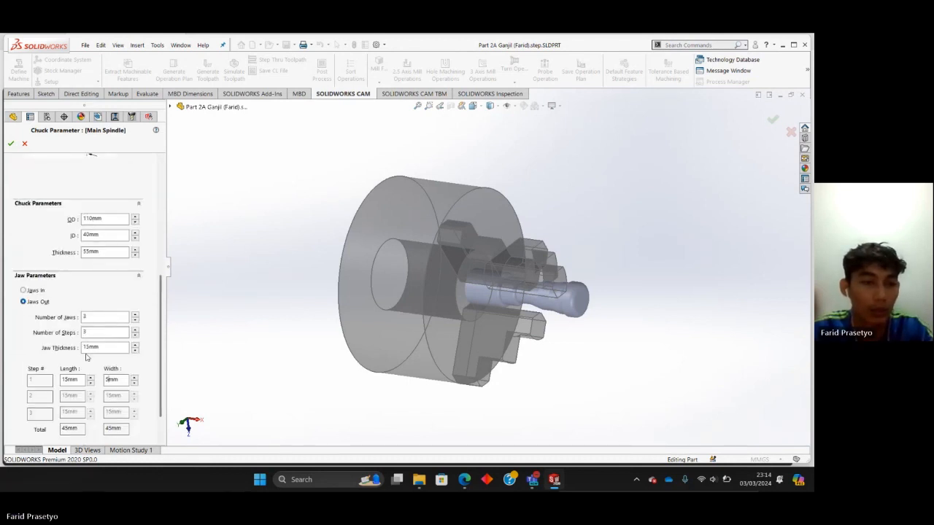
scroll(95, 365, "down", 2)
scroll(107, 355, "up", 8)
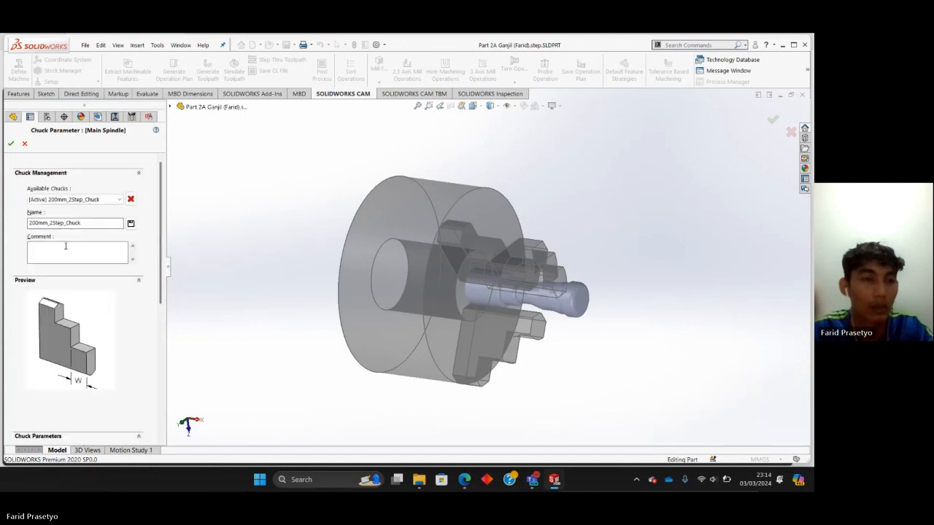
left_click(11, 144)
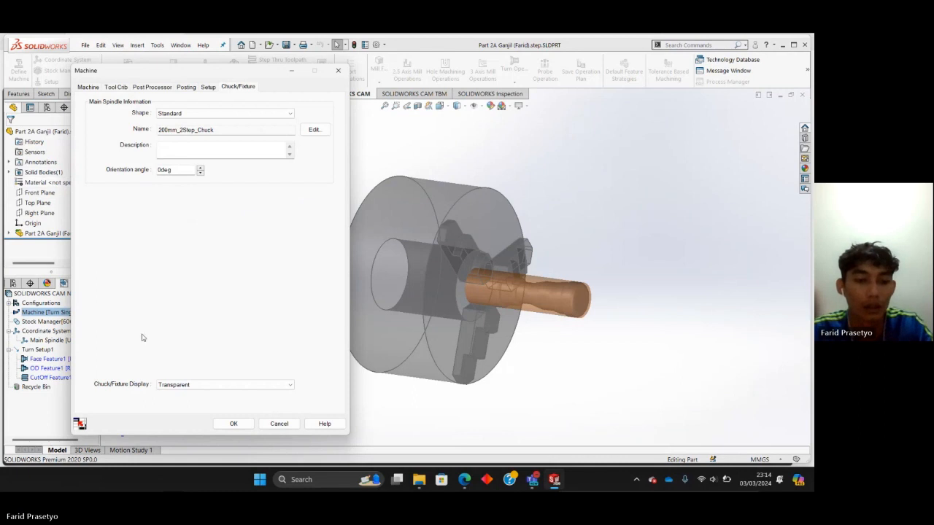
left_click(232, 424)
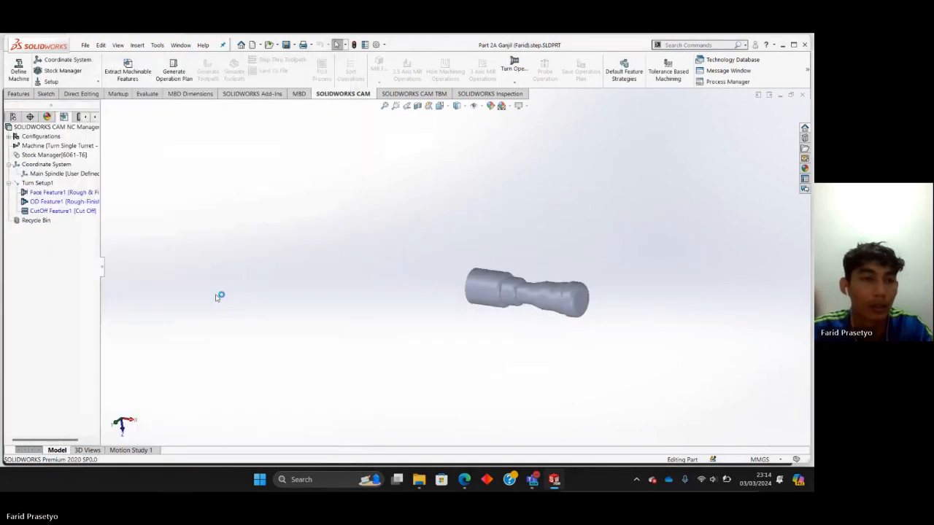
Review the machine definition's lathe selection, tool crib, post processor and chuck/fixture settings.
right_click(42, 148)
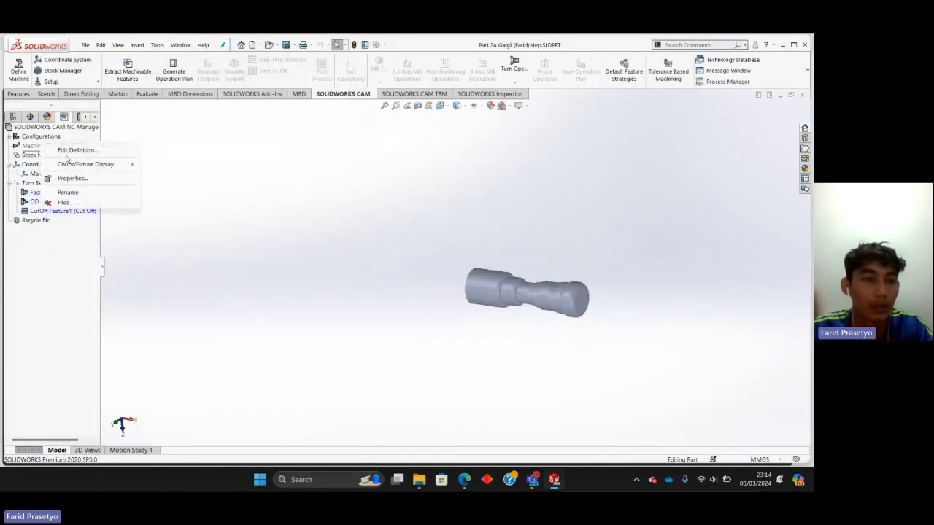
left_click(63, 150)
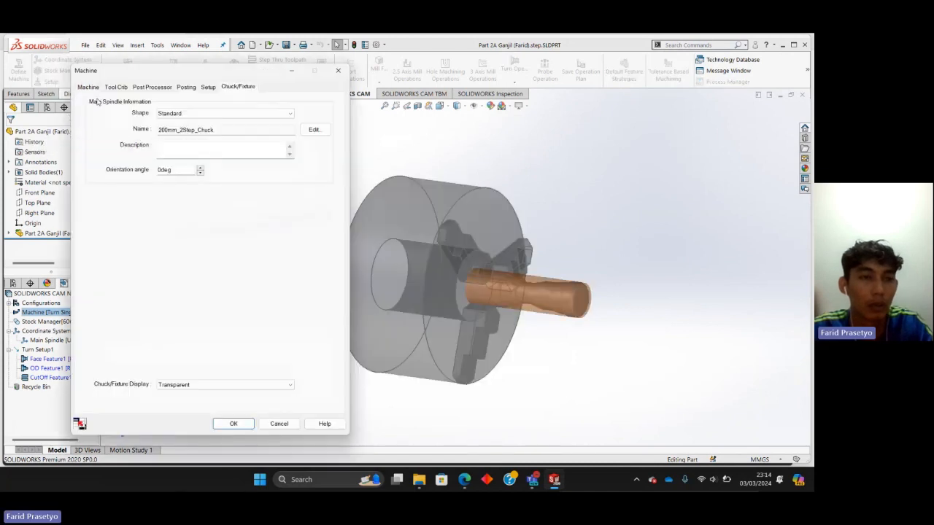
left_click(88, 86)
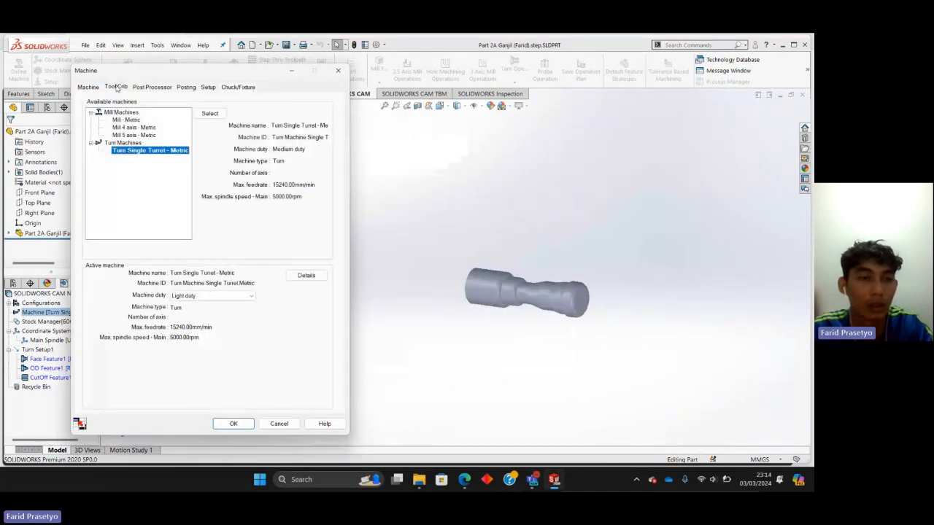
left_click(116, 87)
left_click(149, 88)
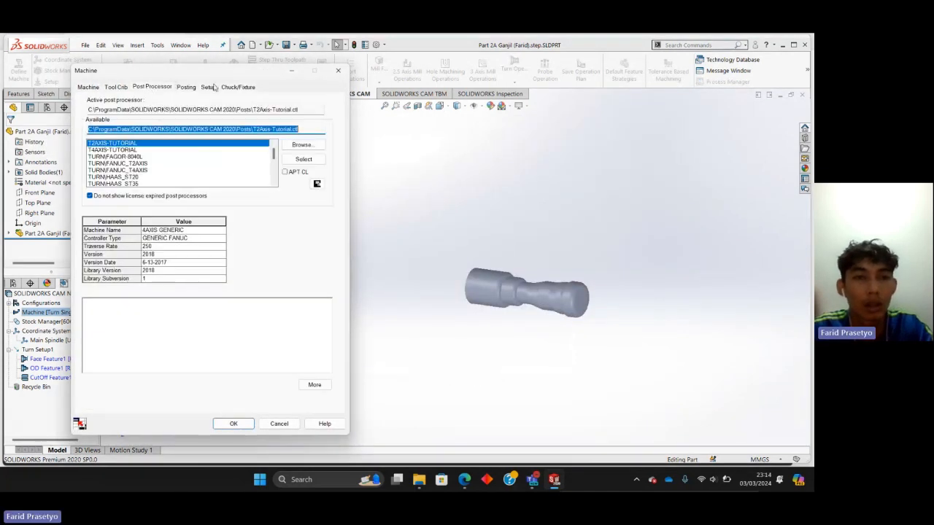
left_click(237, 87)
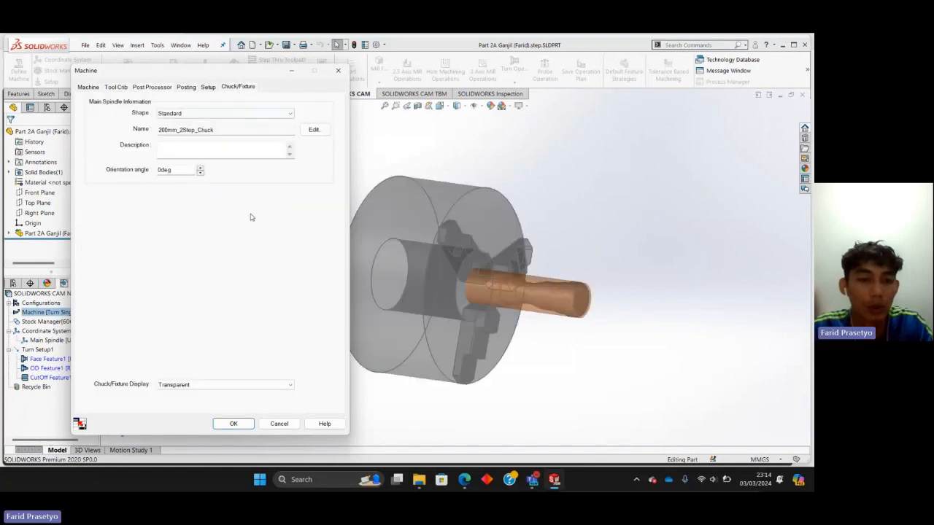
left_click(338, 70)
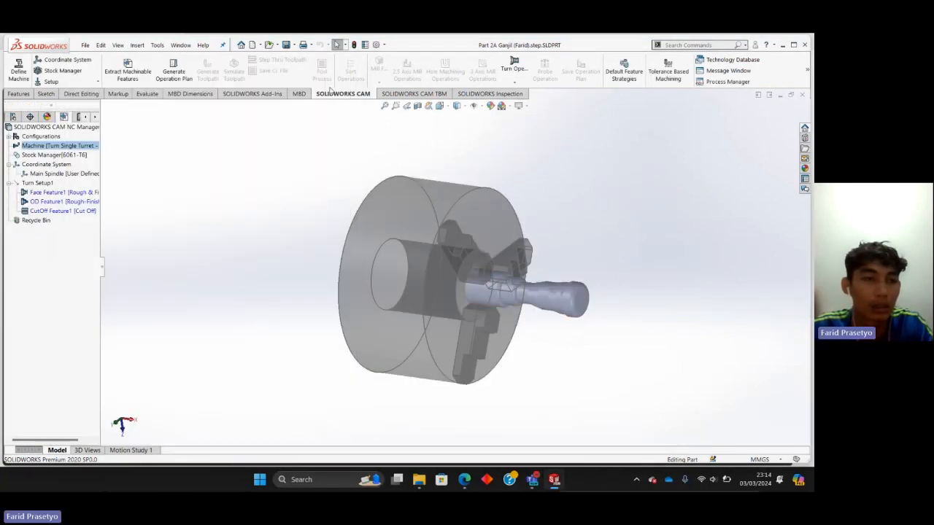
Choose 6061-T6 as the stock material and accept the bar stock definition after checking its parameters.
right_click(49, 154)
left_click(72, 157)
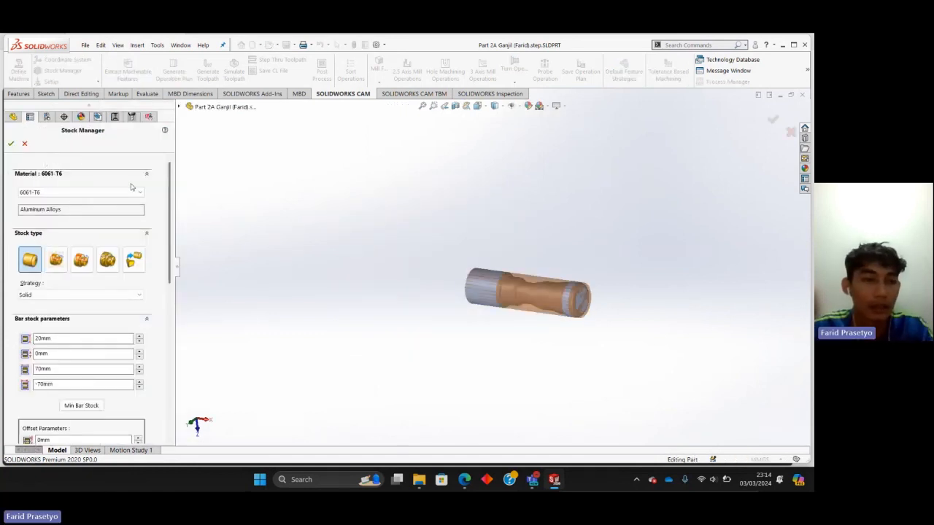
scroll(113, 209, "down", 8)
scroll(114, 218, "up", 8)
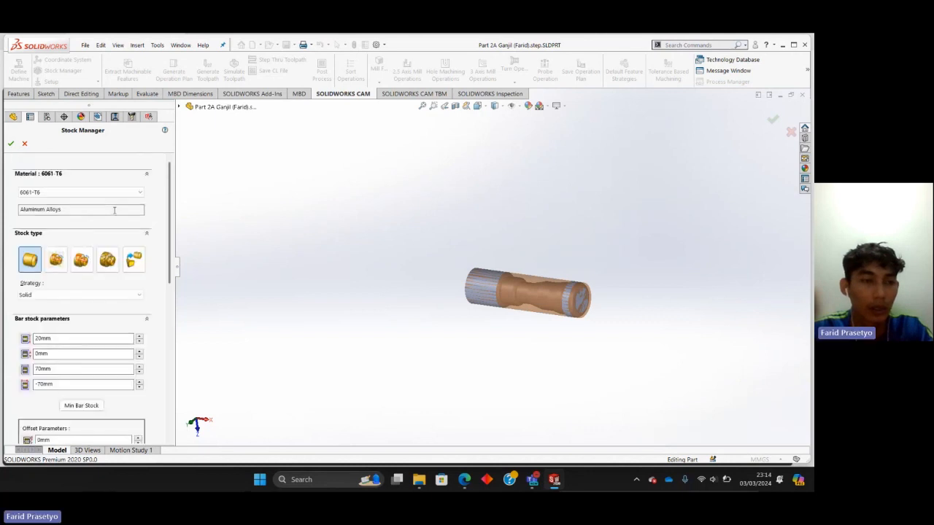
left_click(142, 192)
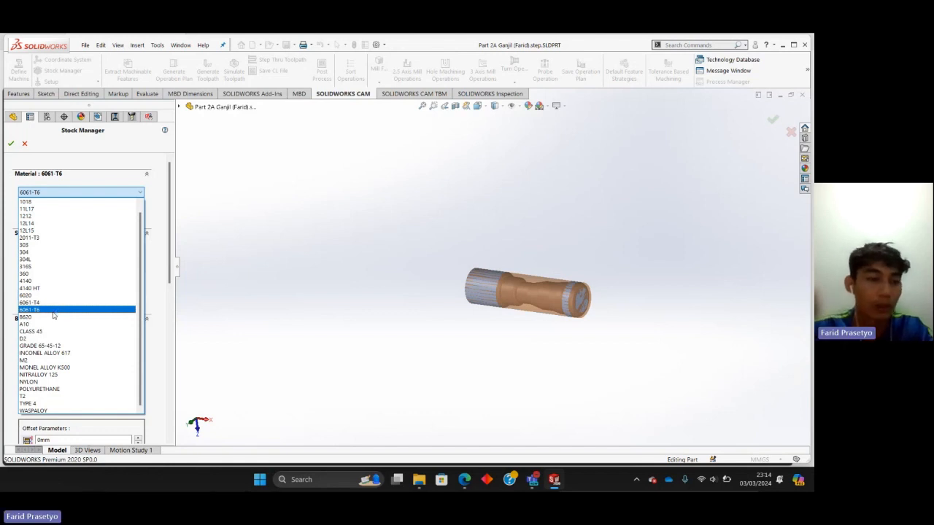
left_click(53, 311)
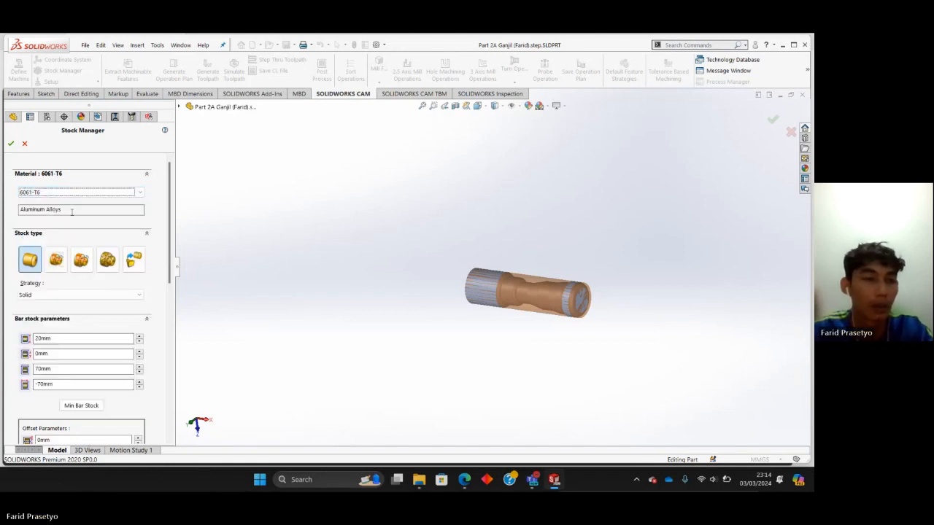
scroll(90, 242, "down", 3)
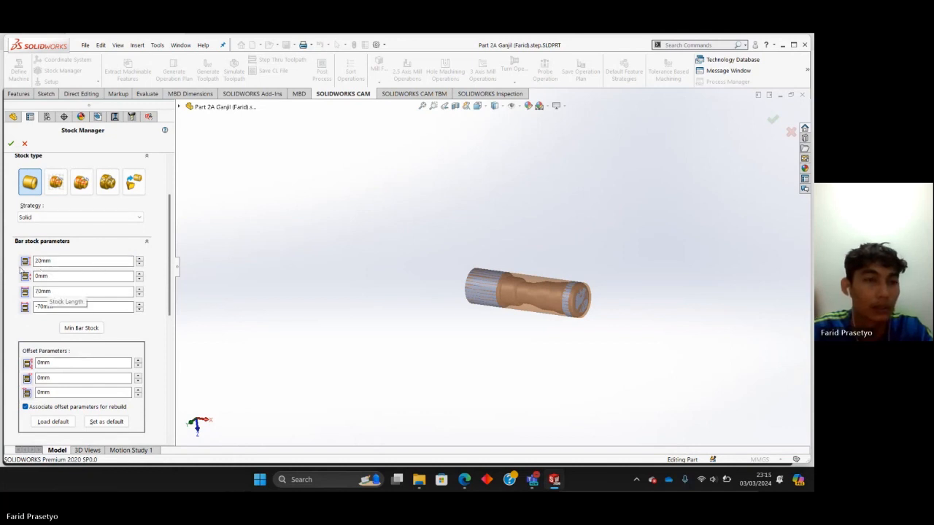
scroll(22, 268, "up", 5)
left_click(11, 143)
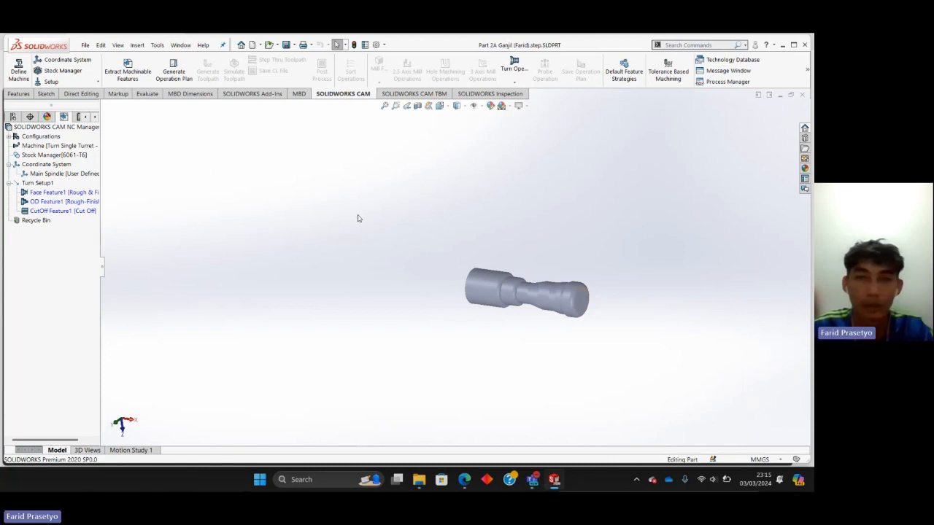
Examine the main spindle coordinate system's origin and axis directions on the part's end face and accept the definition.
right_click(35, 166)
right_click(27, 175)
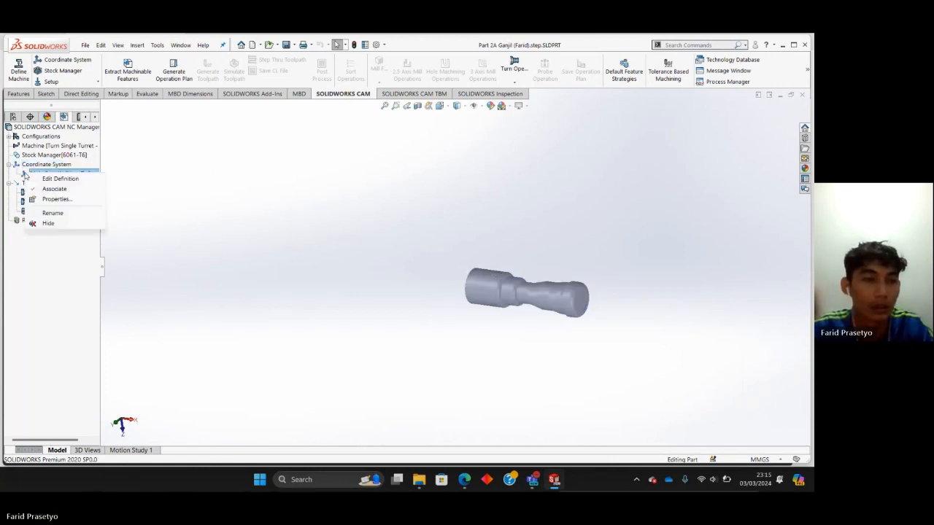
left_click(61, 180)
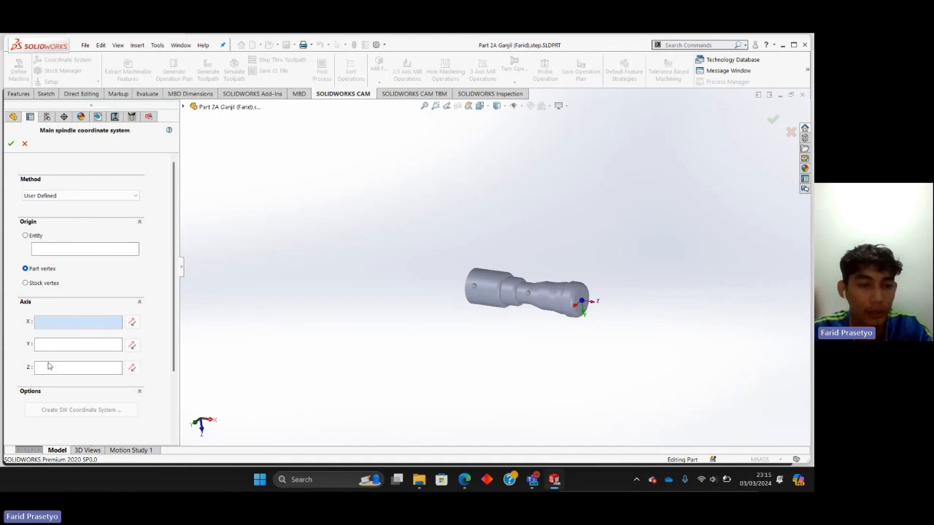
middle_click_drag(600, 344, 592, 312)
middle_click_drag(544, 350, 577, 352)
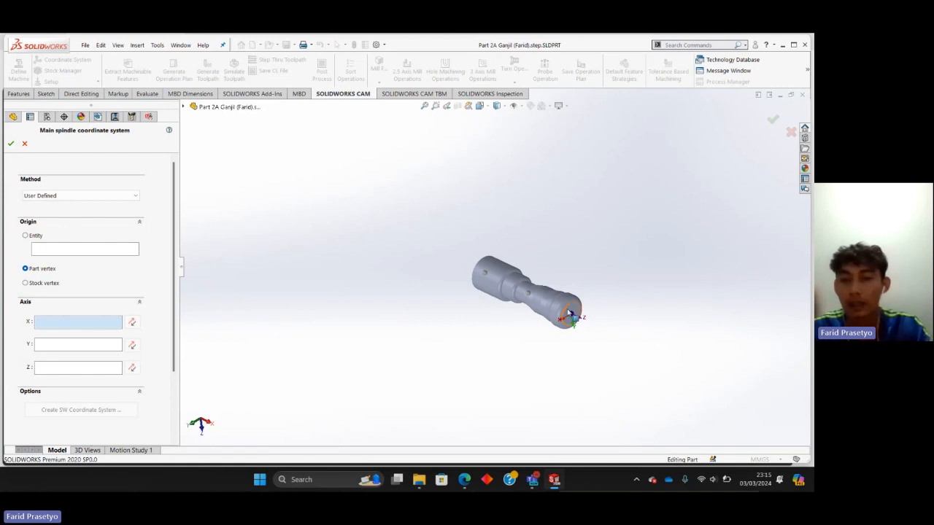
middle_click_drag(573, 318, 604, 296)
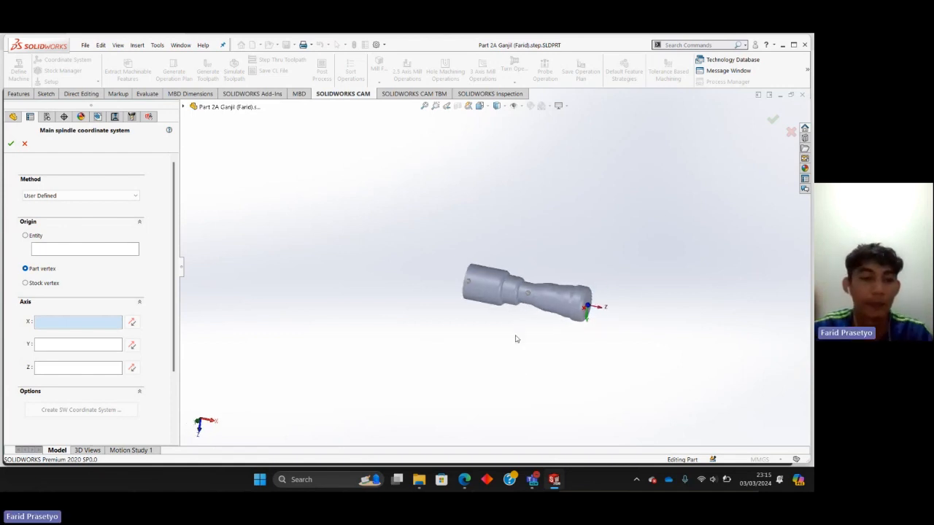
scroll(553, 318, "down", 6)
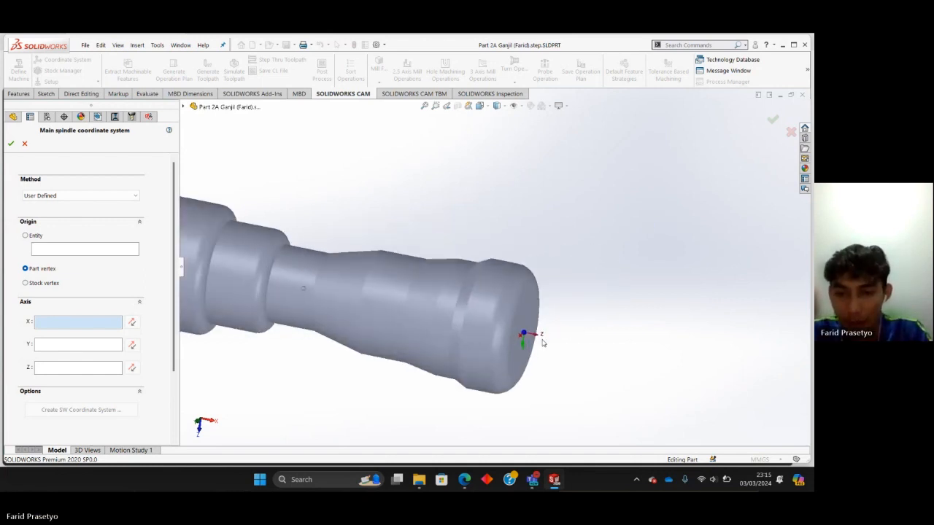
middle_click_drag(543, 343, 501, 301)
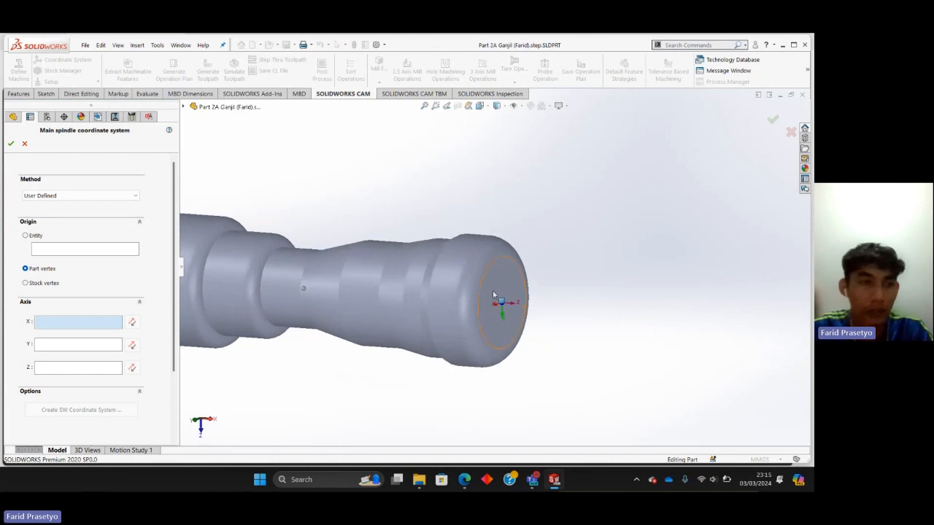
left_click(10, 145)
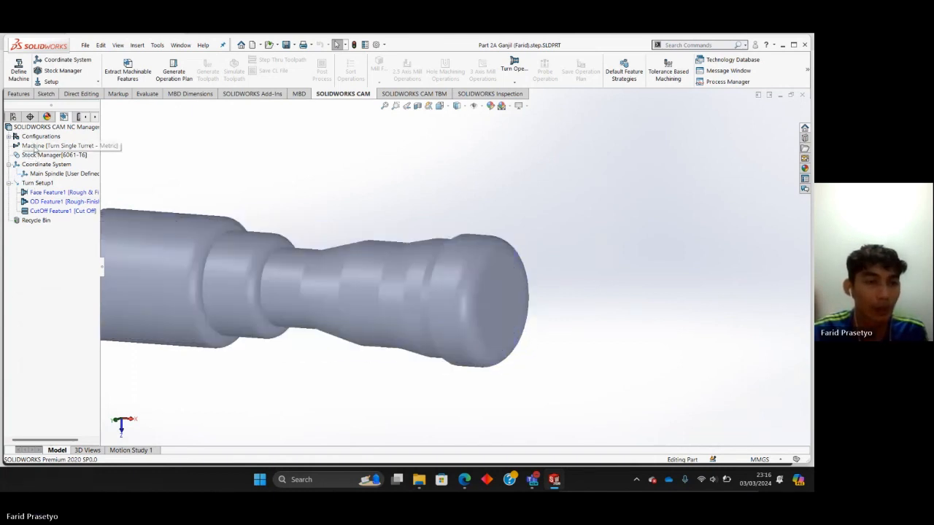
Check the machine's chuck, the stock and the main spindle coordinate system against the model.
left_click(34, 146)
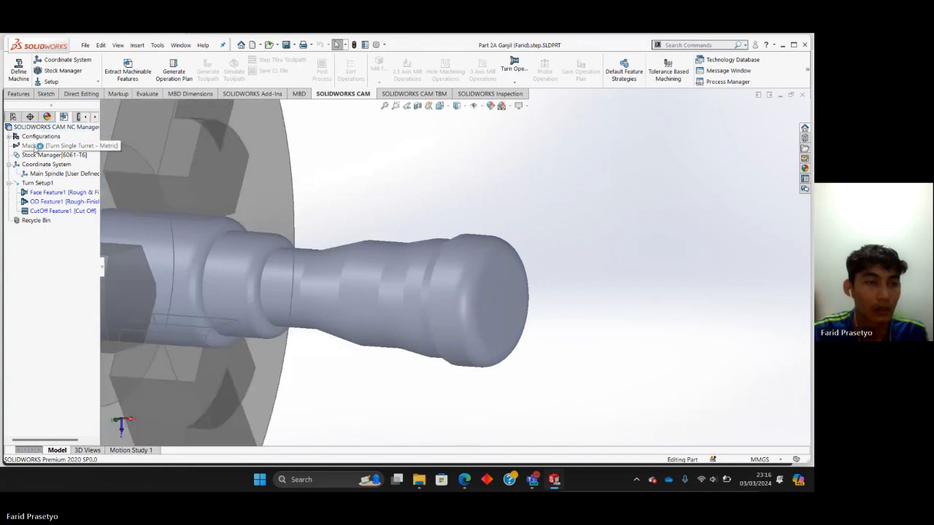
left_click(32, 155)
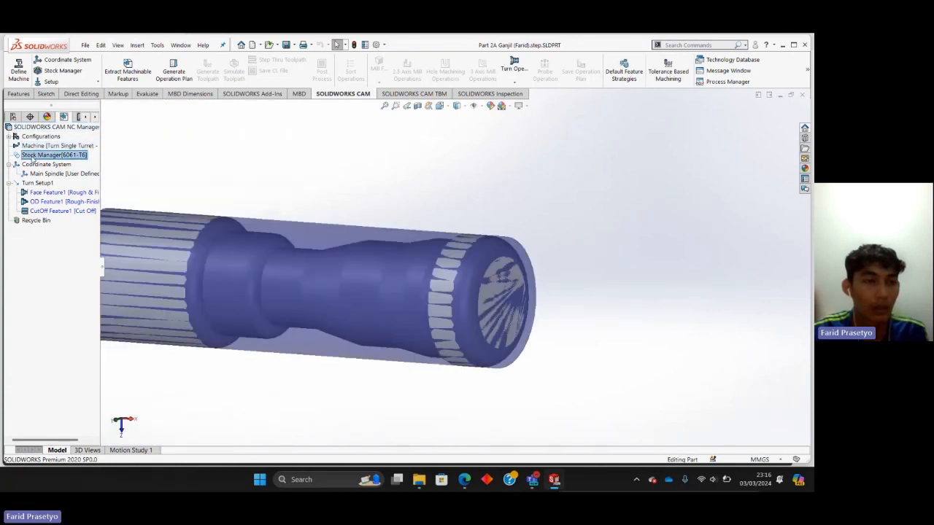
left_click(35, 175)
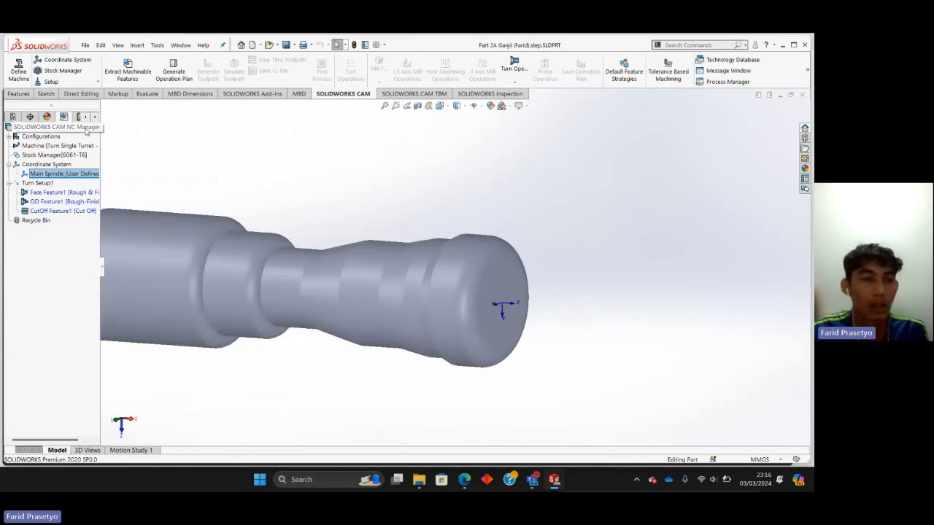
Extract the machinable features of the part and delete the cut-off feature from the turn setup.
left_click(131, 69)
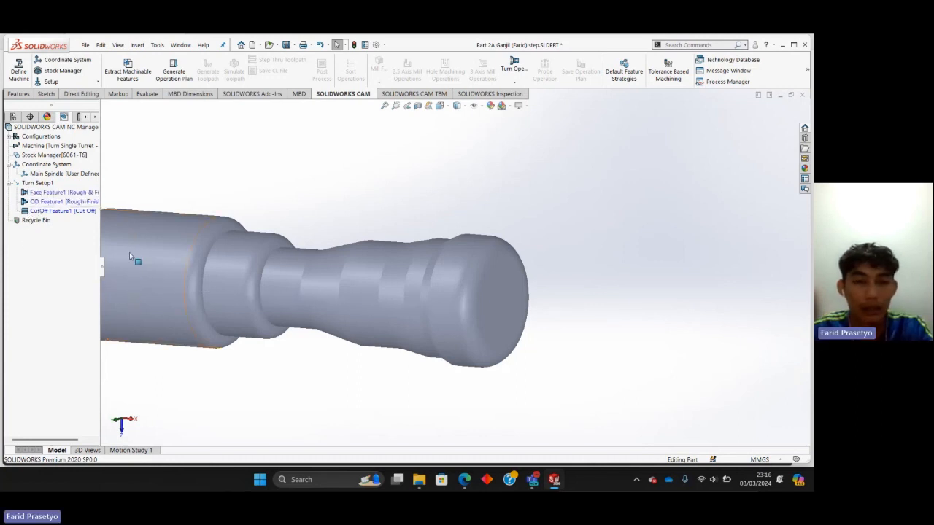
scroll(168, 220, "up", 2)
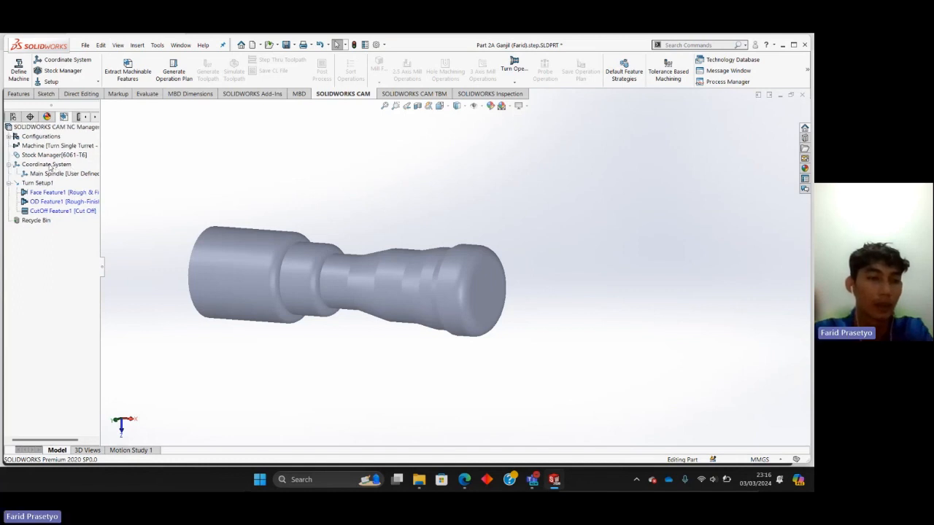
right_click(54, 211)
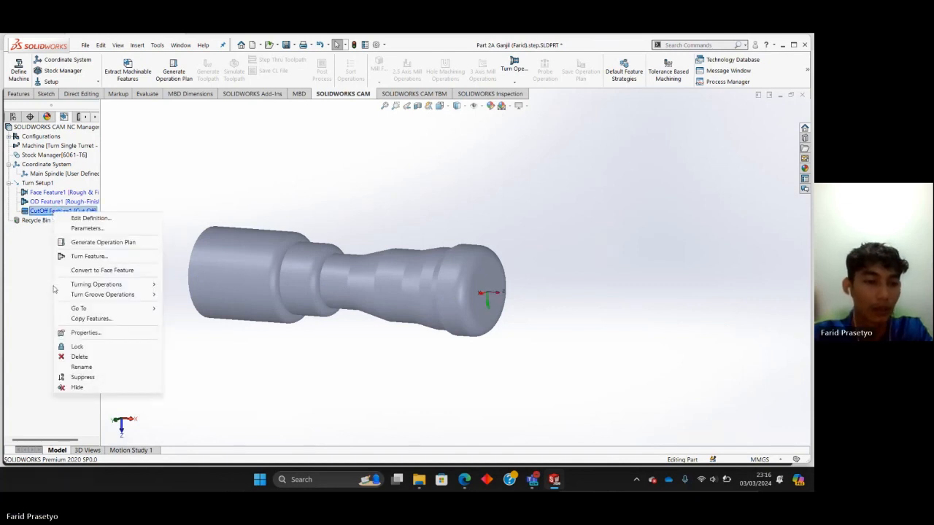
left_click(78, 356)
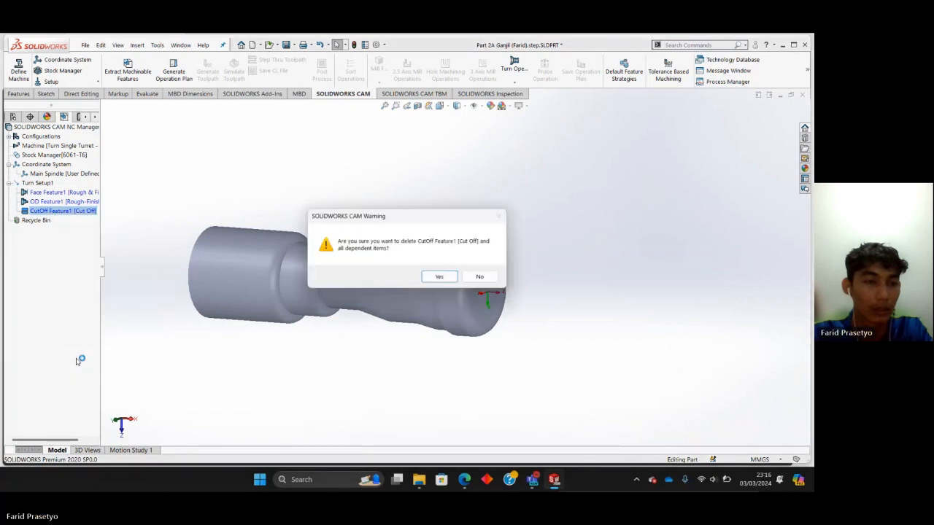
left_click(440, 277)
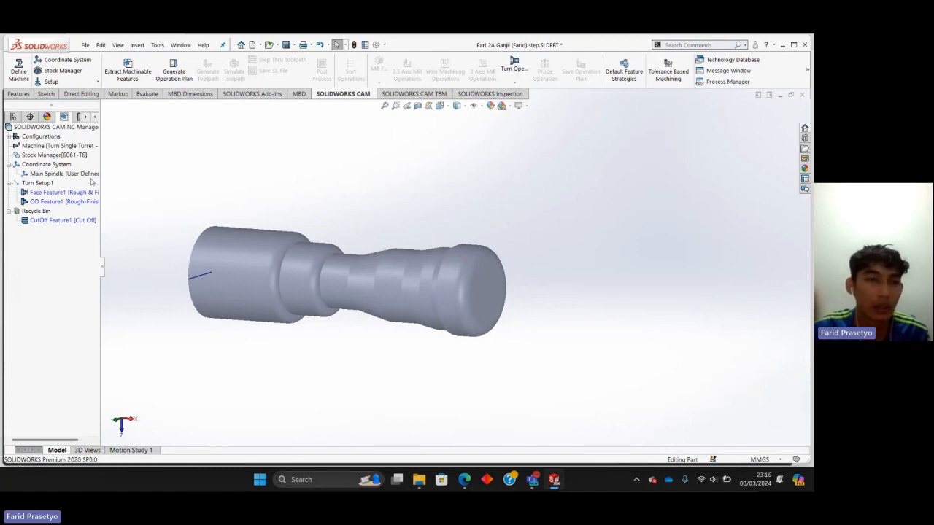
Generate the operation plan for the face and OD features and calculate the toolpaths of its operations.
left_click(171, 67)
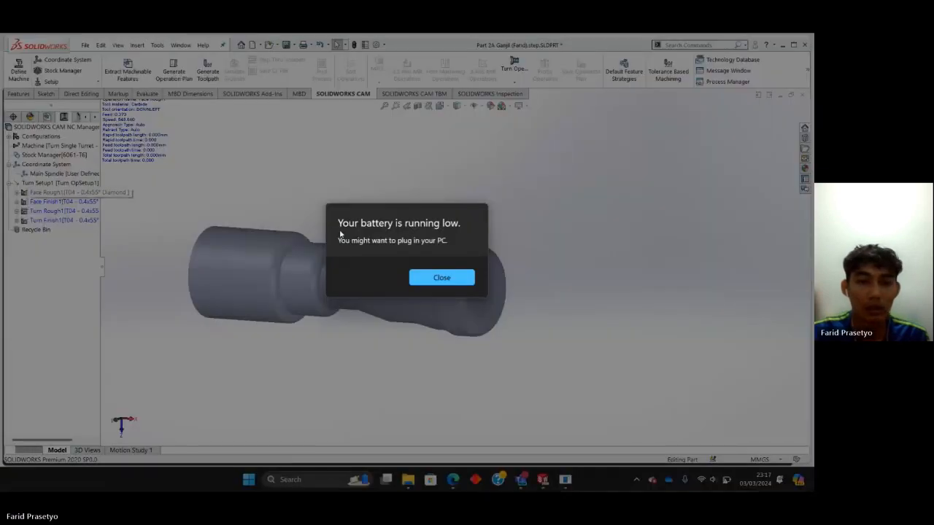
left_click(440, 280)
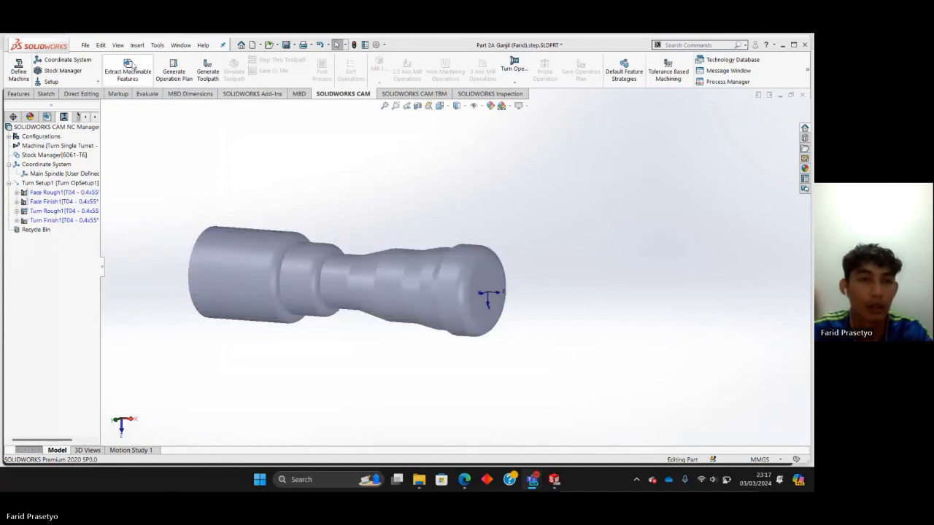
left_click(210, 67)
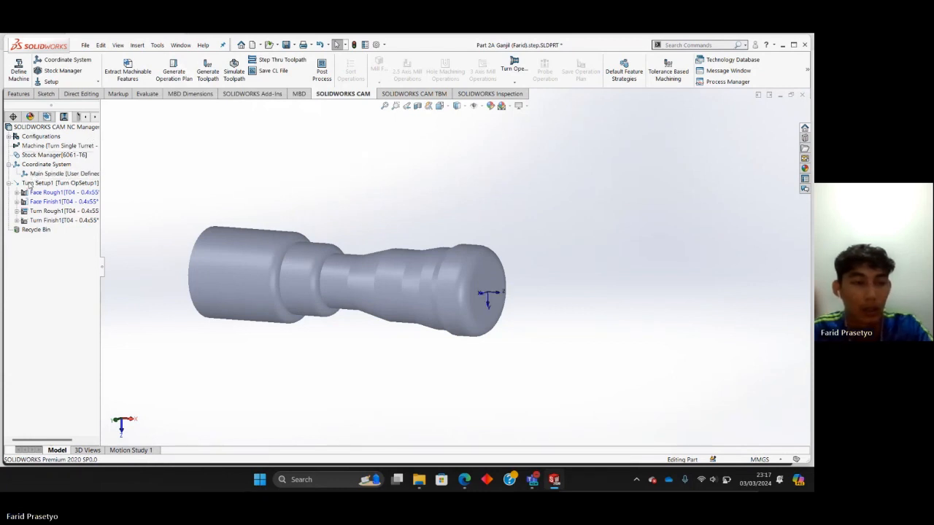
mouse_move(24, 192)
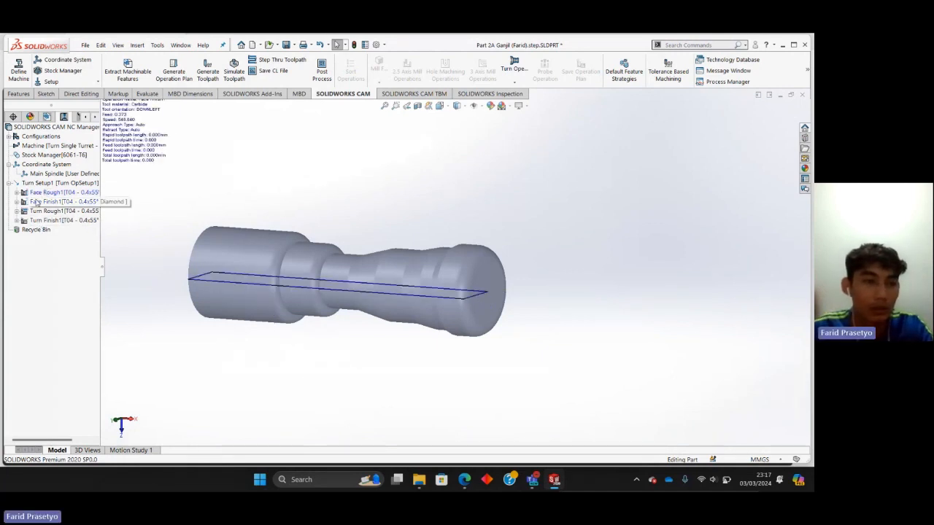
mouse_move(66, 226)
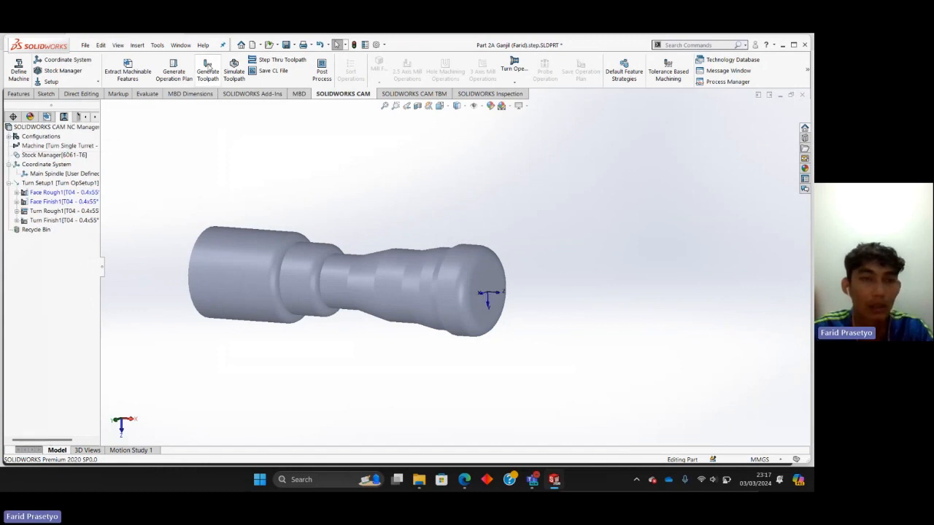
Run the toolpath simulation to the end at a slightly slower speed with the chuck and whole stock in sight.
left_click(235, 70)
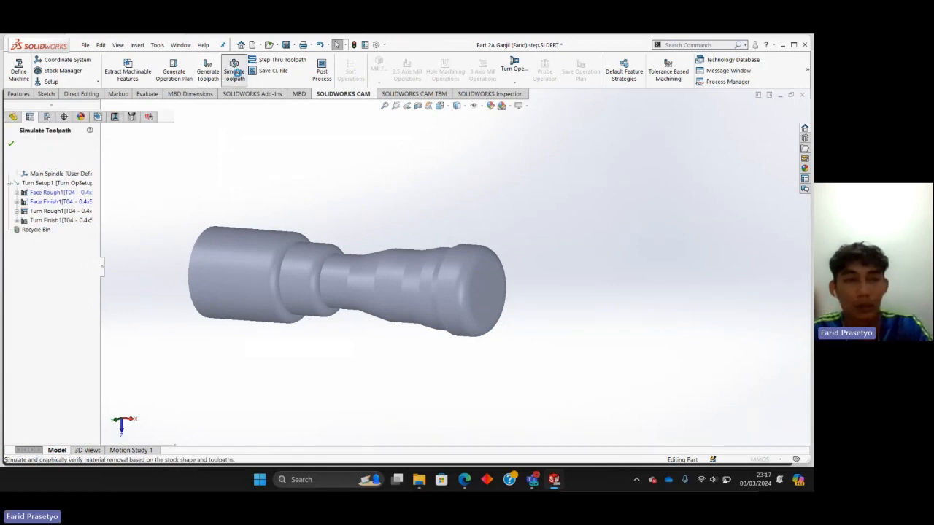
mouse_move(268, 198)
middle_mouse_down()
mouse_move(288, 190)
mouse_move(257, 205)
middle_mouse_up()
scroll(213, 185, "down", 2)
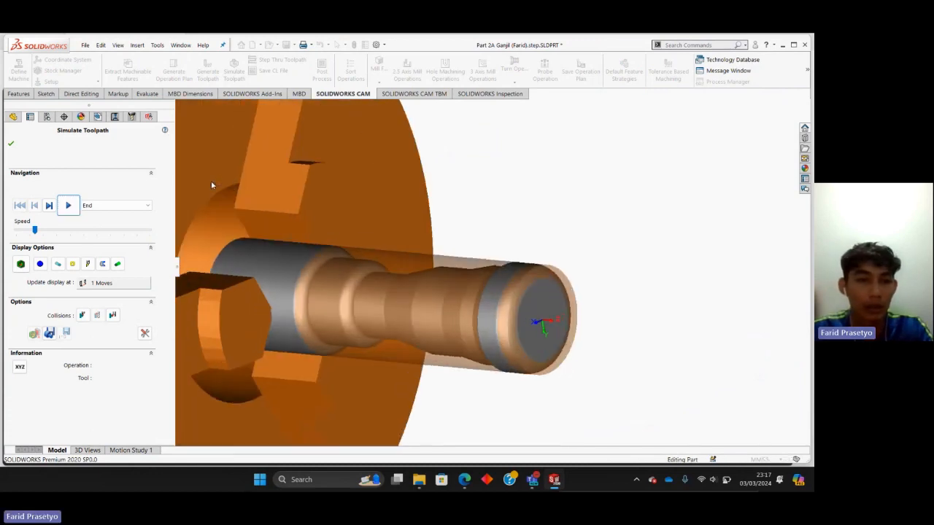
scroll(212, 185, "up", 4)
middle_click_drag(387, 225, 486, 252)
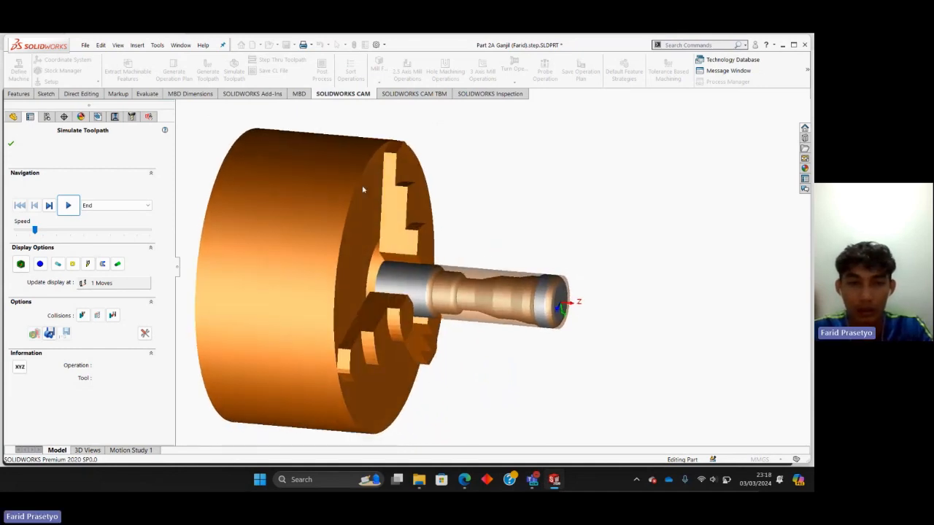
mouse_move(350, 231)
middle_mouse_down()
mouse_move(340, 236)
mouse_move(361, 264)
mouse_move(350, 196)
mouse_move(316, 194)
mouse_move(374, 196)
mouse_move(354, 214)
middle_mouse_up()
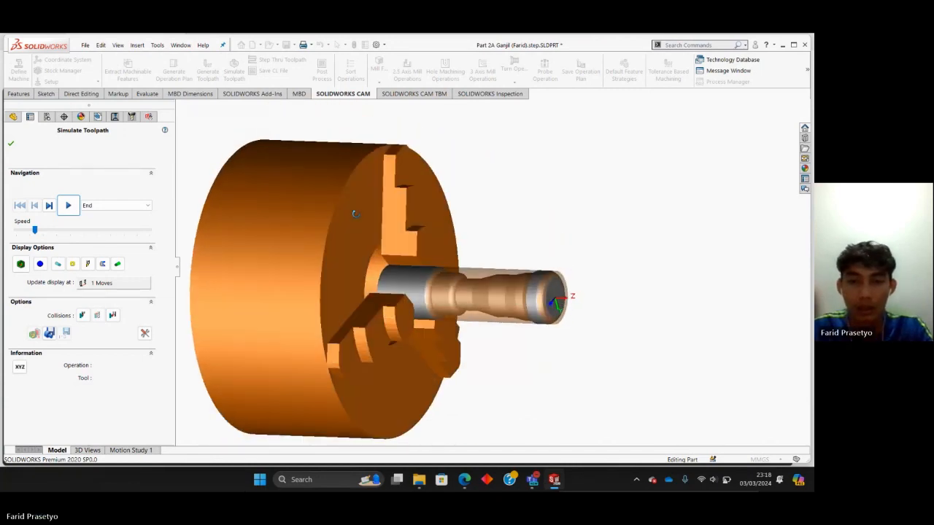
scroll(383, 215, "up", 2)
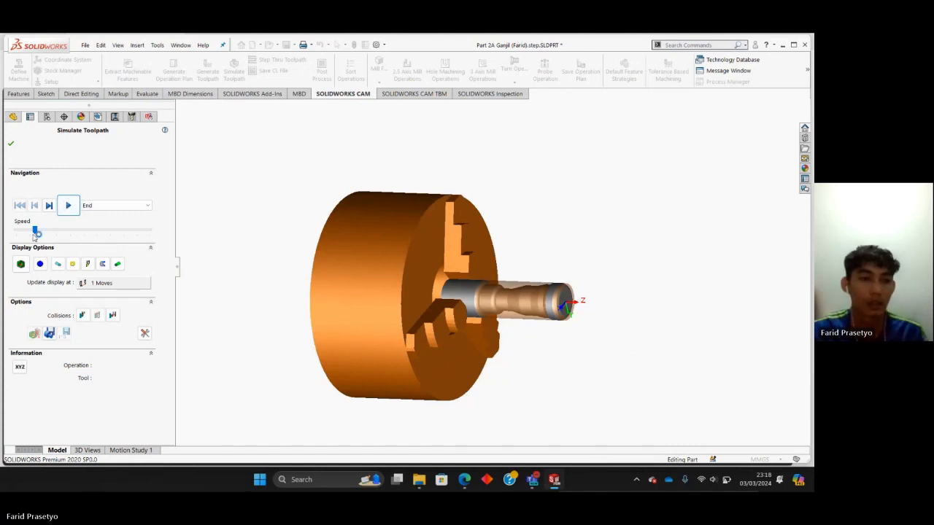
left_click_drag(34, 232, 28, 233)
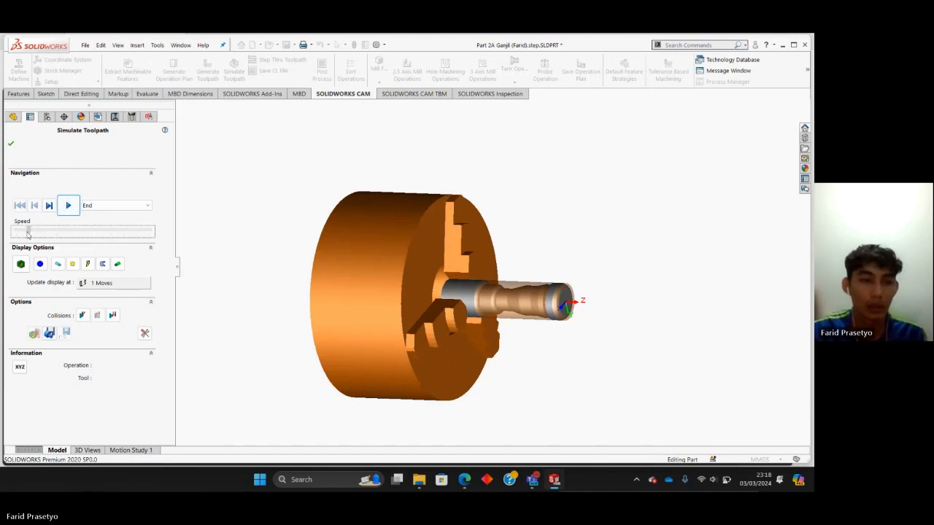
left_click(68, 206)
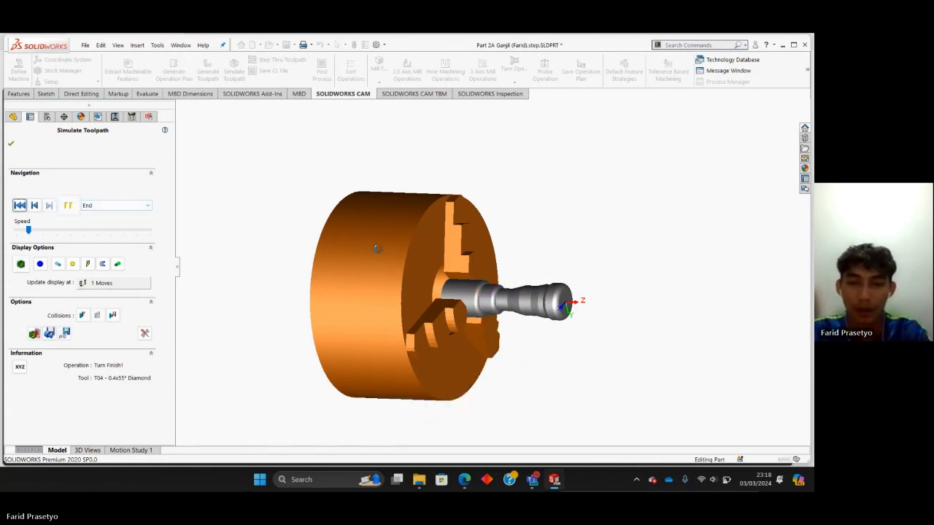
Inspect the simulated part in the chuck, compare it with the design model using Show Difference, and close the simulation.
middle_click_drag(377, 250, 389, 271)
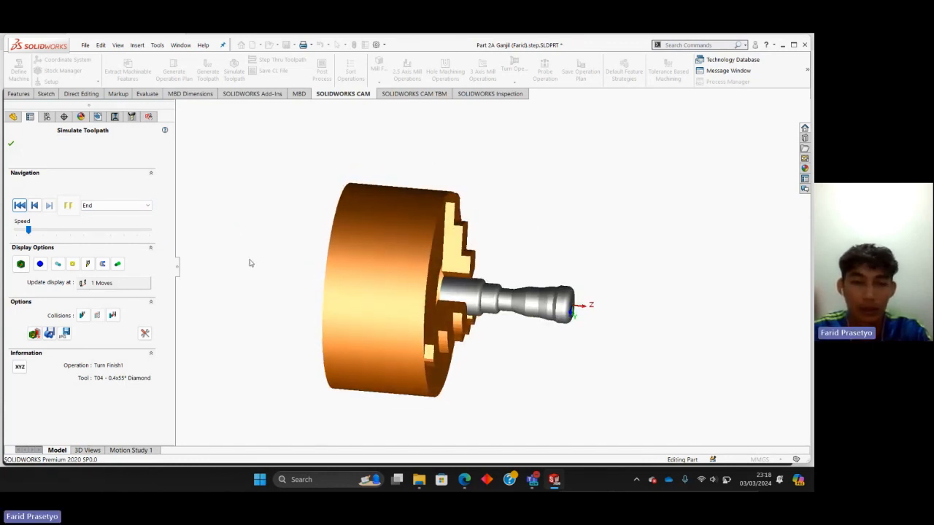
middle_click_drag(458, 272, 344, 214)
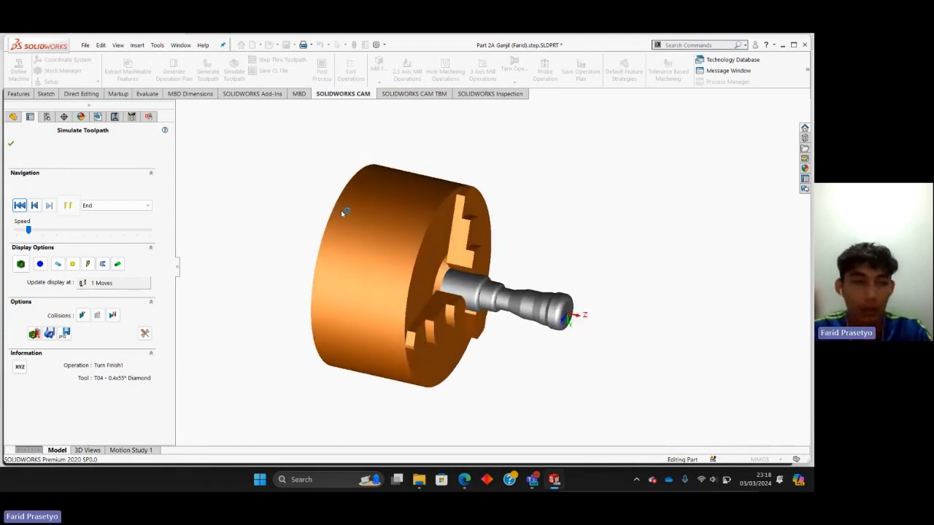
left_click(26, 265)
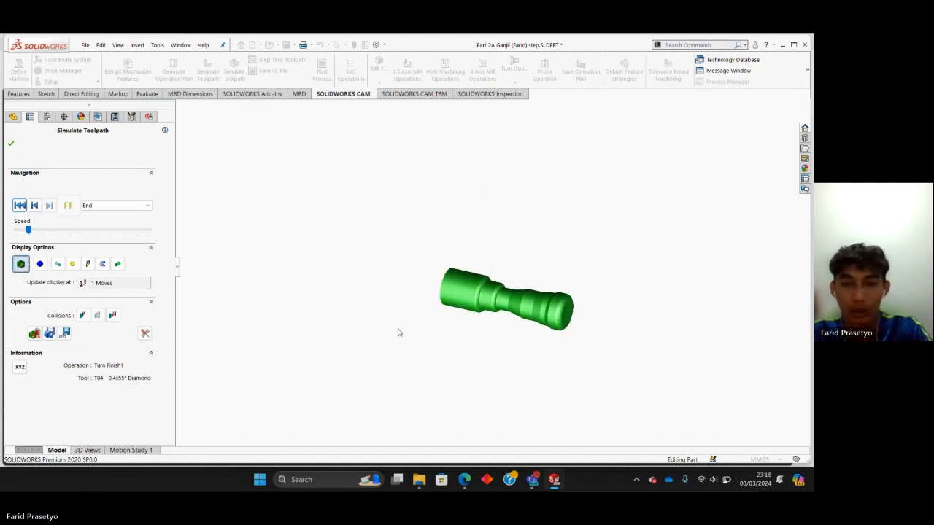
middle_click_drag(396, 329, 364, 296)
middle_click_drag(632, 326, 635, 302)
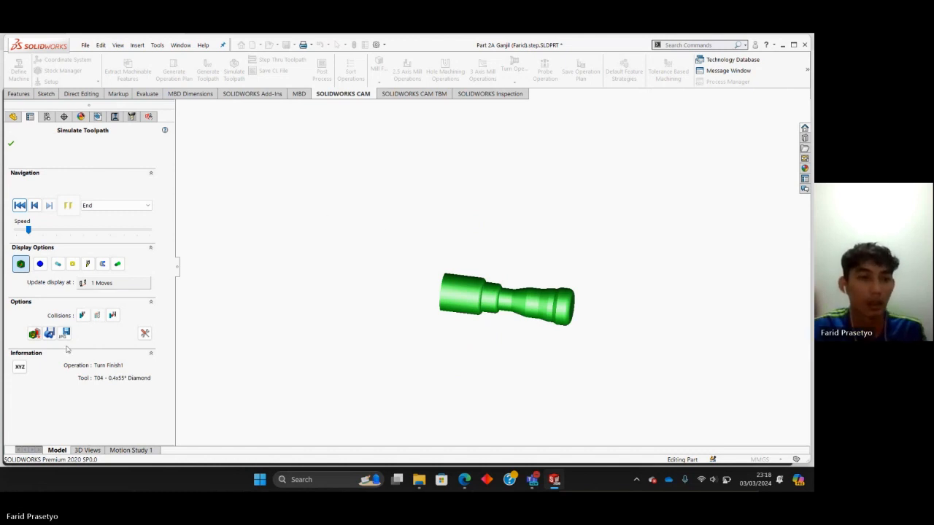
left_click(11, 143)
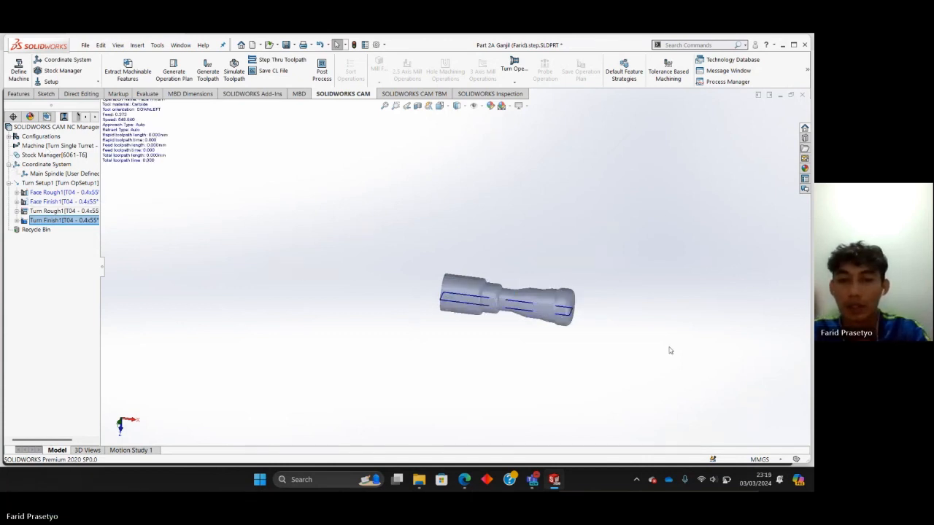
Start post processing and save the output under its default name as a T2Axis-Tutorial (*.txt) file in C:\CNC.
left_click(322, 71)
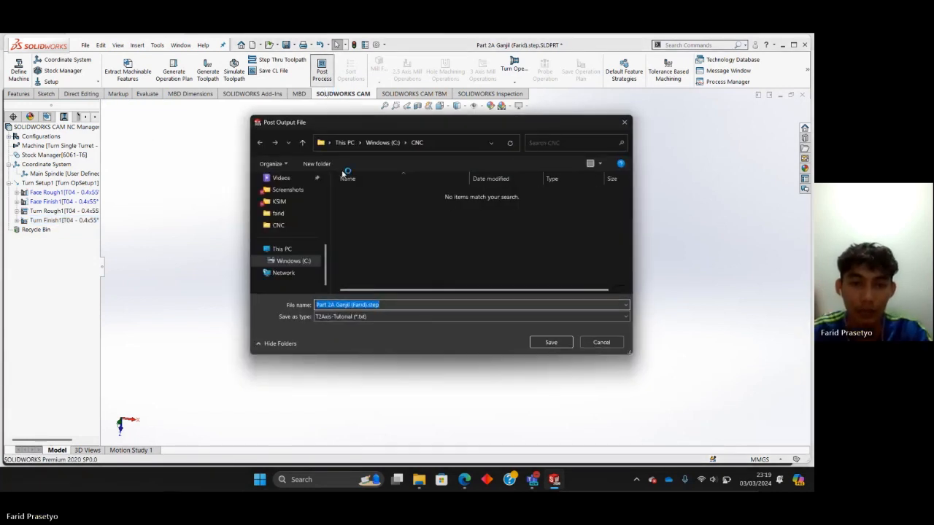
left_click(304, 263)
left_click(365, 207)
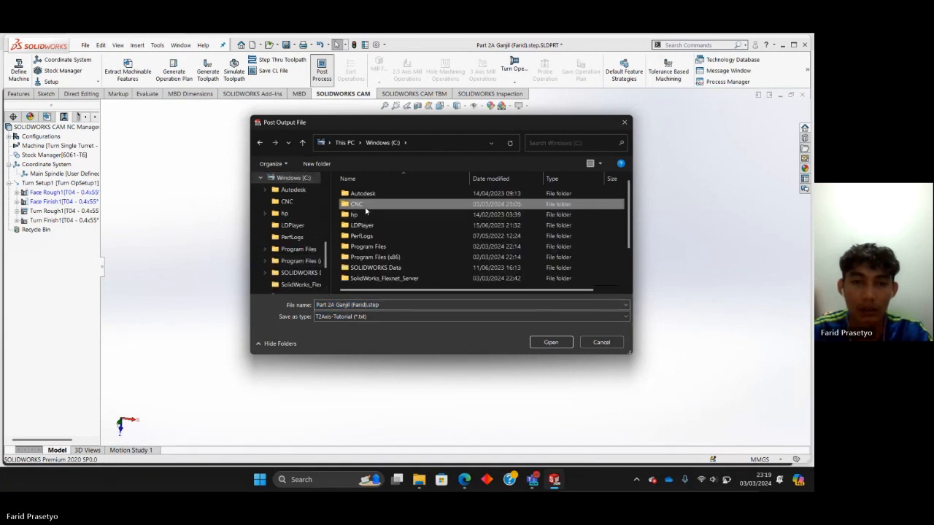
double_click(365, 207)
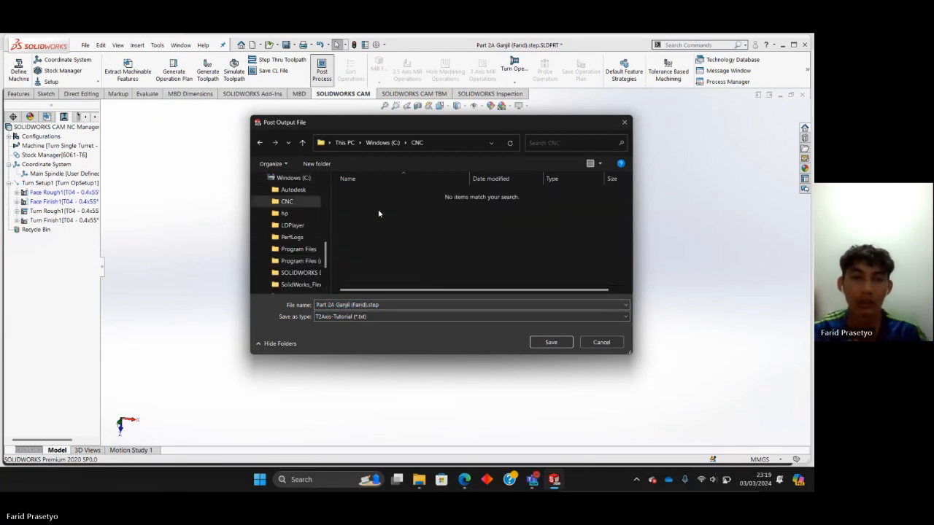
left_click(550, 343)
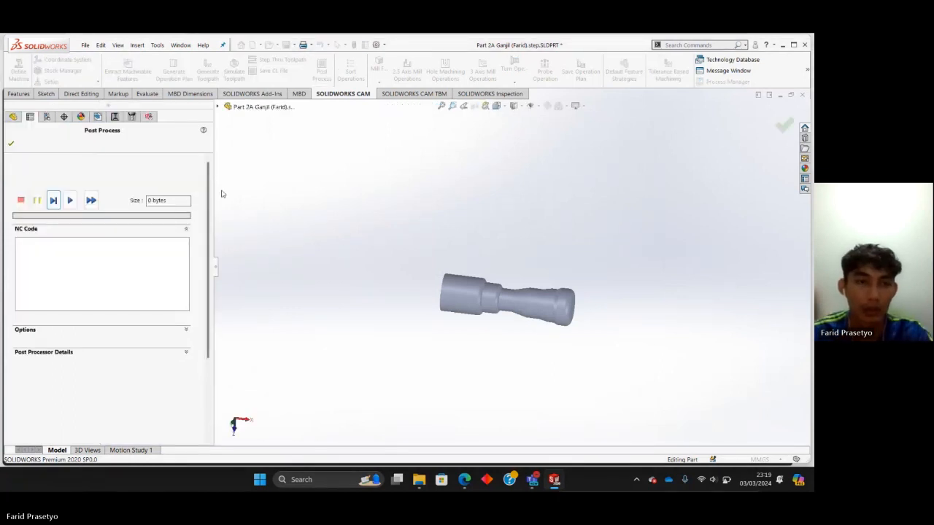
Set the G-code file to open in SOLIDWORKS CAM NC Editor and generate the NC code.
left_click(187, 330)
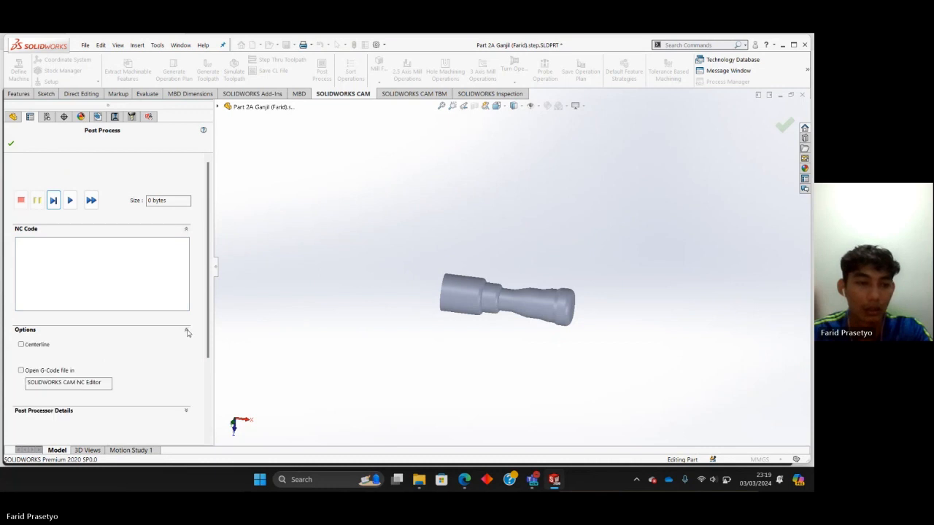
left_click(25, 371)
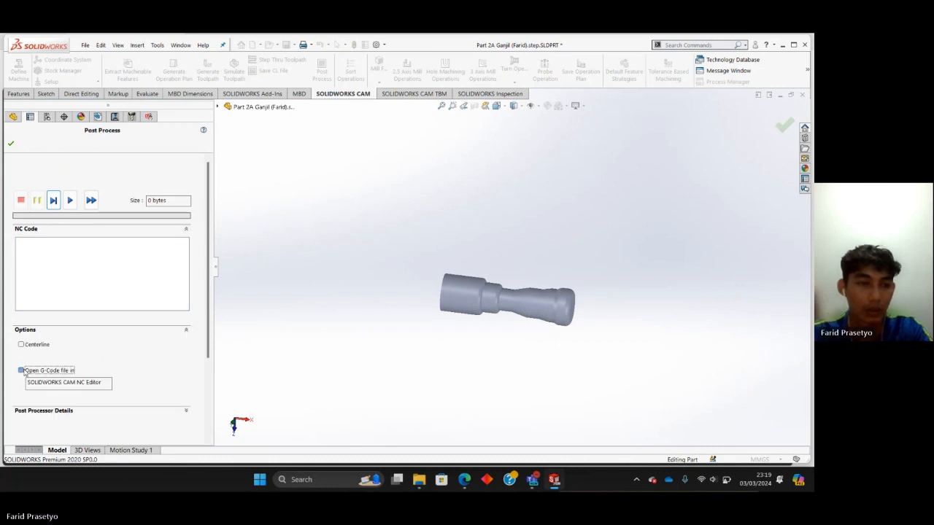
left_click(70, 201)
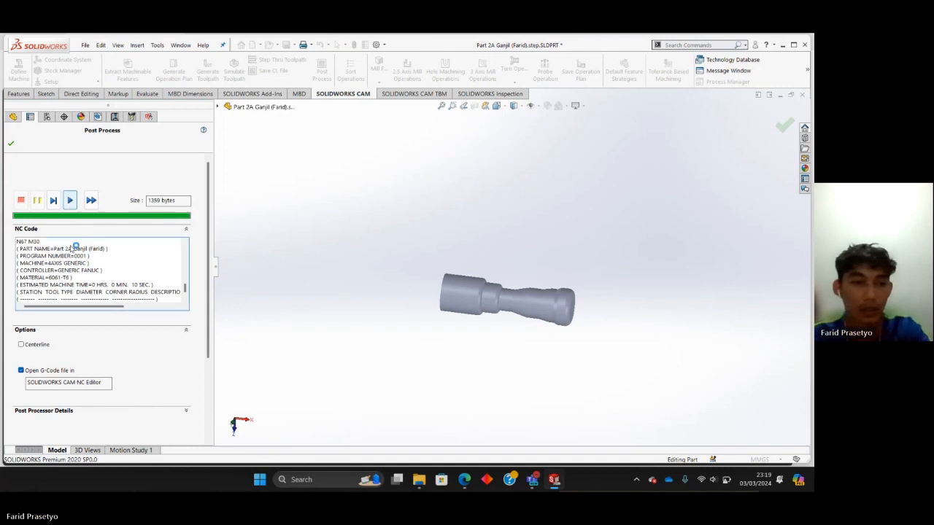
Check the generated NC code from the program start to the part, machine and tool information at its end.
scroll(66, 251, "up", 10)
scroll(63, 253, "up", 13)
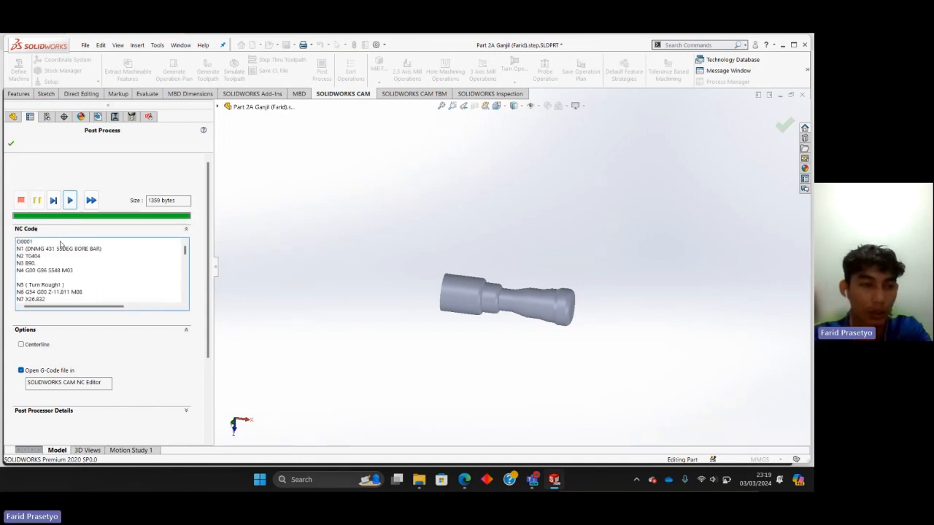
scroll(61, 244, "down", 15)
scroll(63, 245, "down", 9)
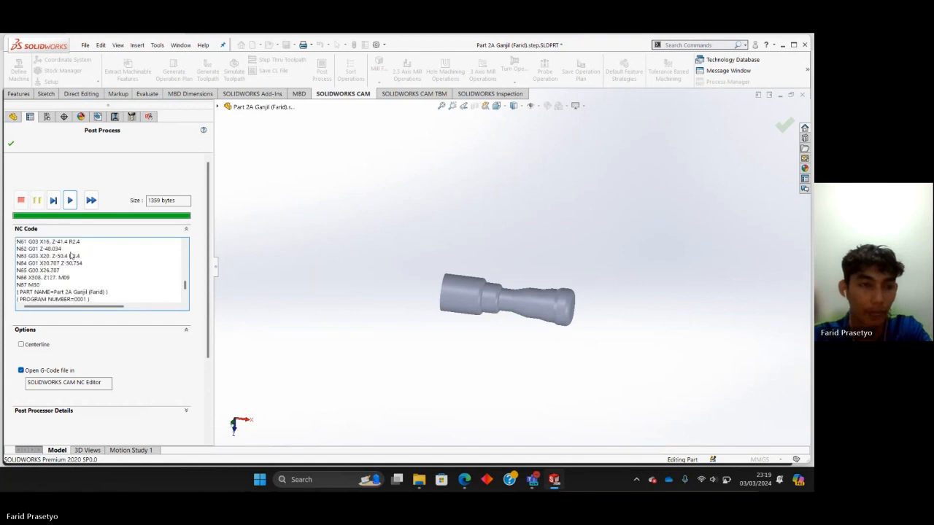
scroll(67, 368, "down", 3)
scroll(67, 365, "up", 2)
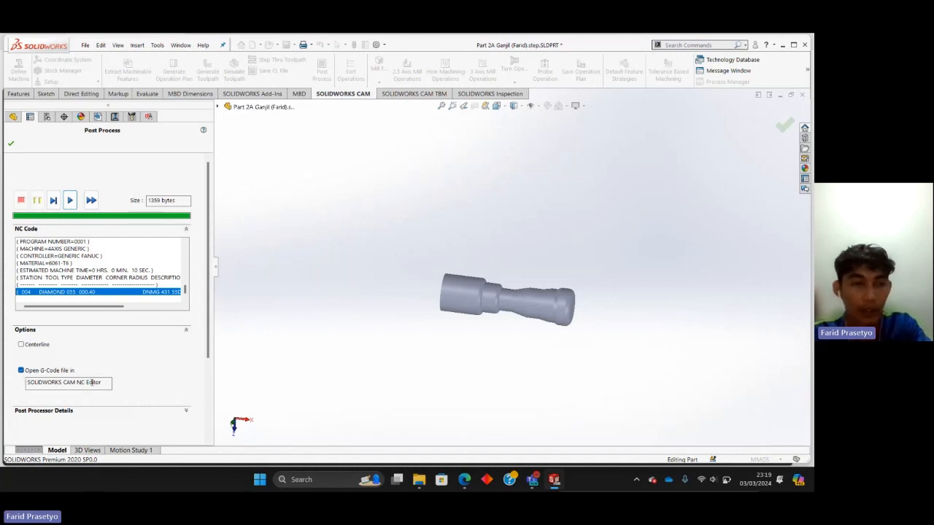
Accept the post processing and review the turn rough and turn finish G-code in the NC Editor.
left_click(15, 144)
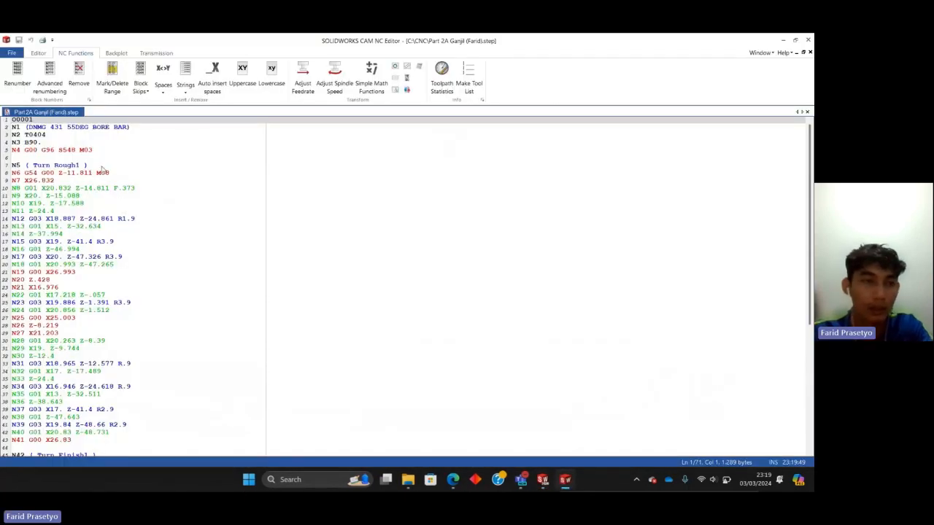
scroll(103, 168, "down", 5)
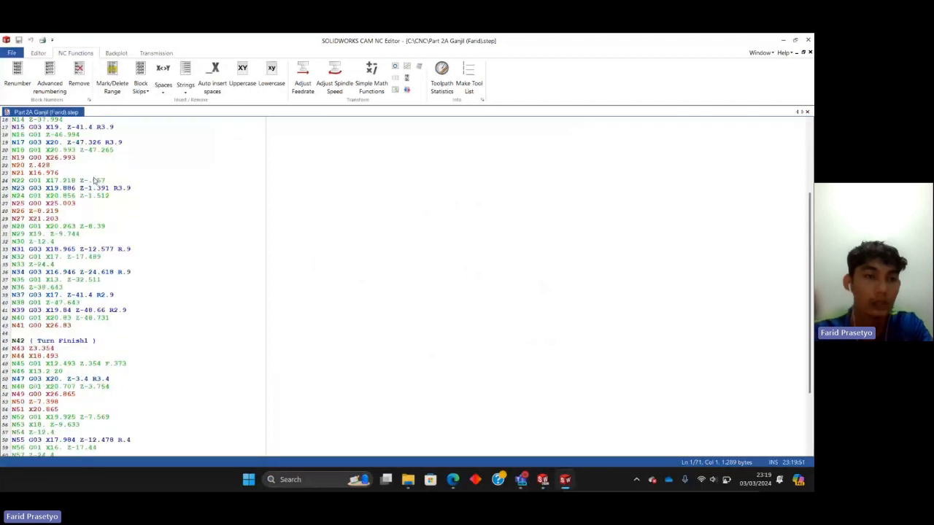
scroll(92, 175, "up", 5)
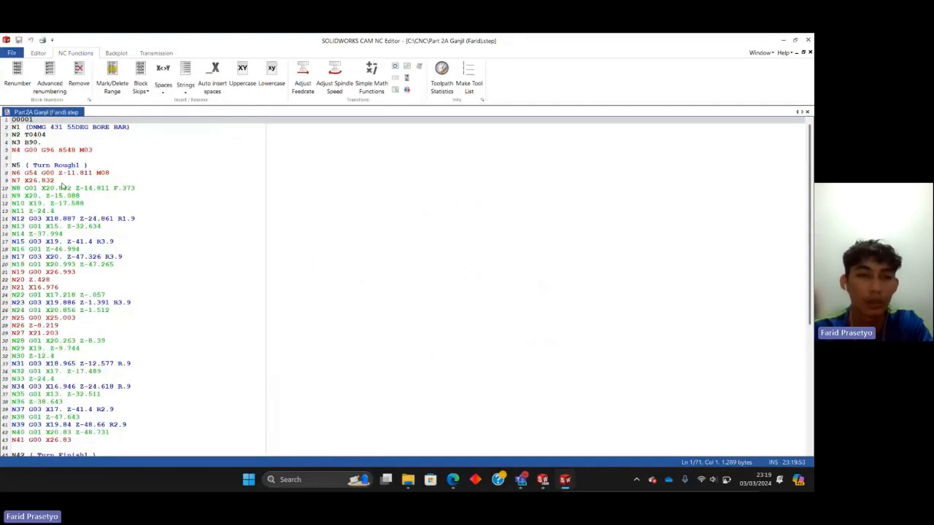
Read through the G-code listing from the program start and Turn Rough1 to the end of Turn Finish1.
scroll(53, 155, "down", 8)
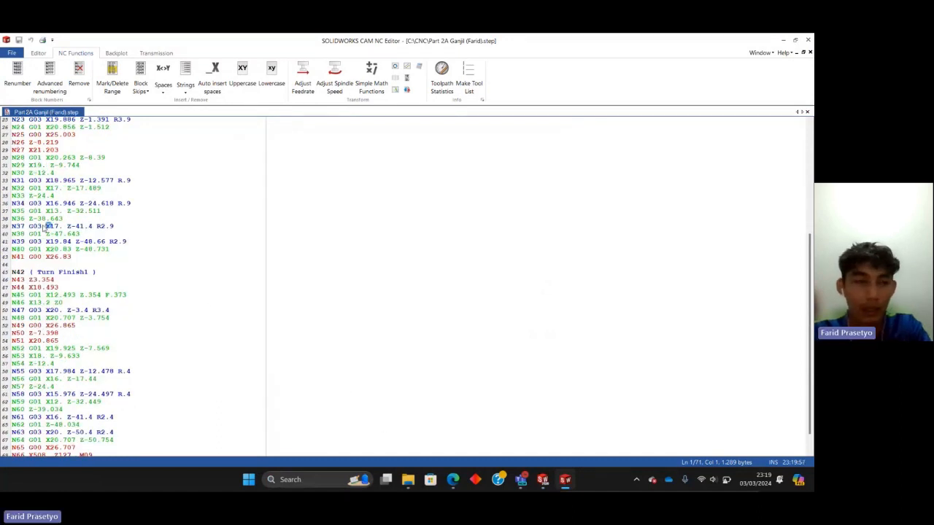
scroll(40, 194, "up", 8)
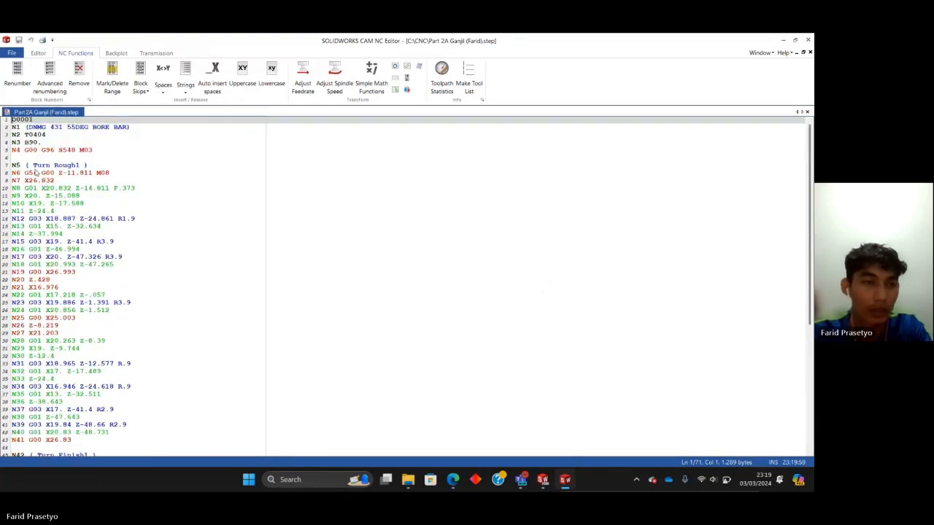
scroll(35, 172, "down", 7)
scroll(35, 170, "down", 3)
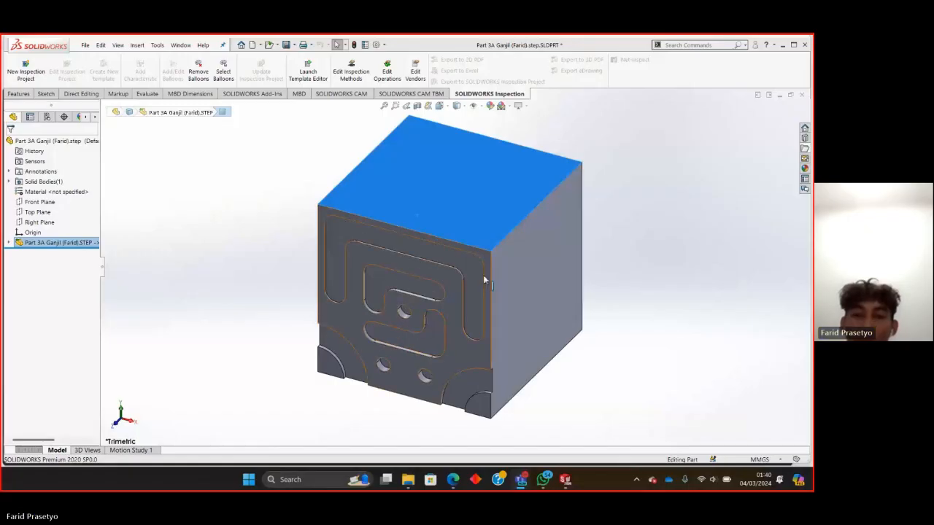
Examine the Part 3A Ganjil block's slots, holes and corner arcs against its dimensioned drawing in the browser, then return to the SOLIDWORKS model.
middle_click_drag(486, 277, 467, 186)
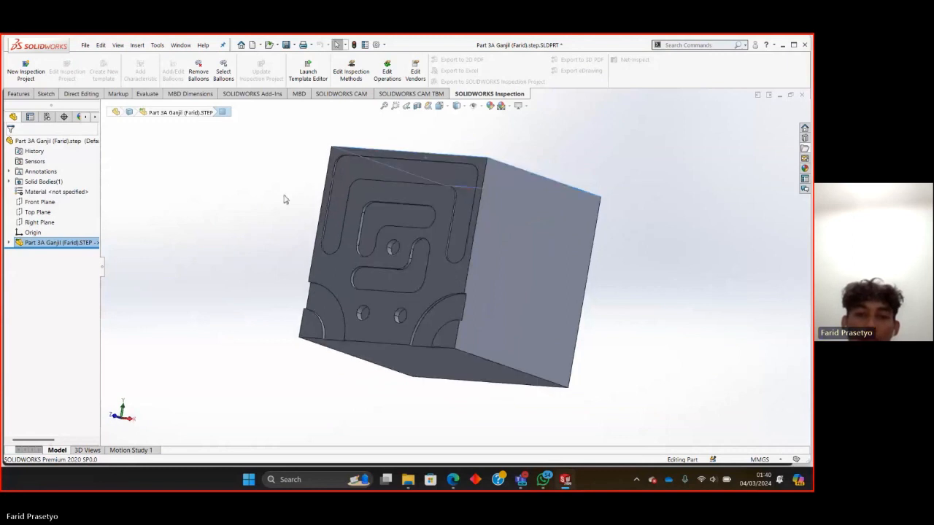
middle_click_drag(285, 200, 278, 229)
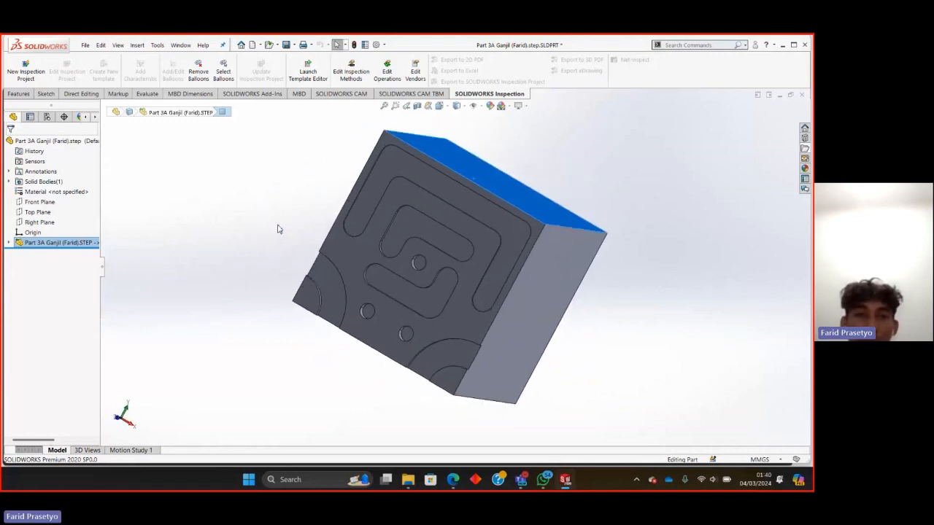
middle_click_drag(253, 265, 259, 235)
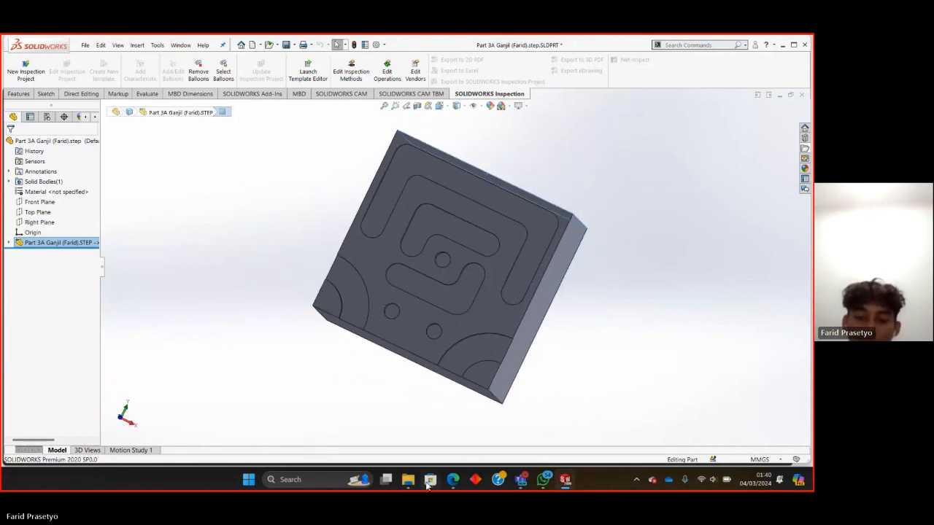
mouse_move(452, 479)
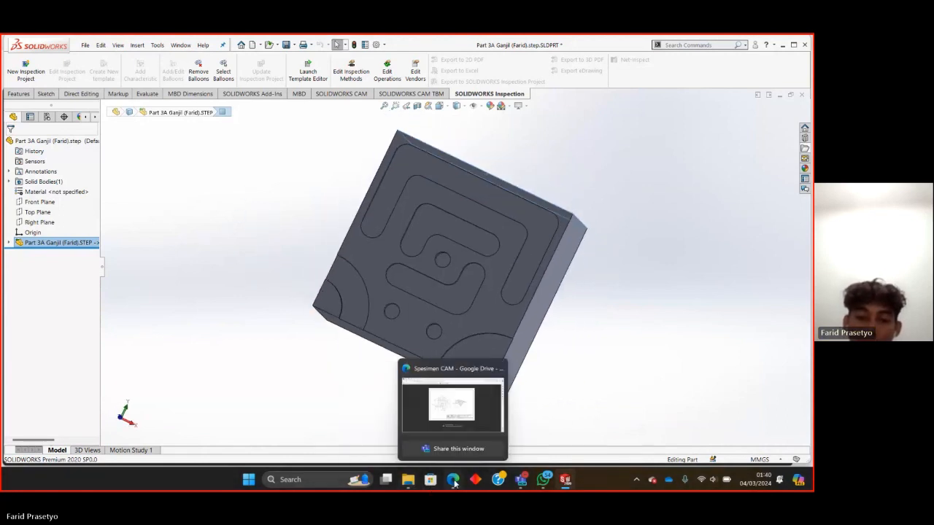
left_click(460, 404)
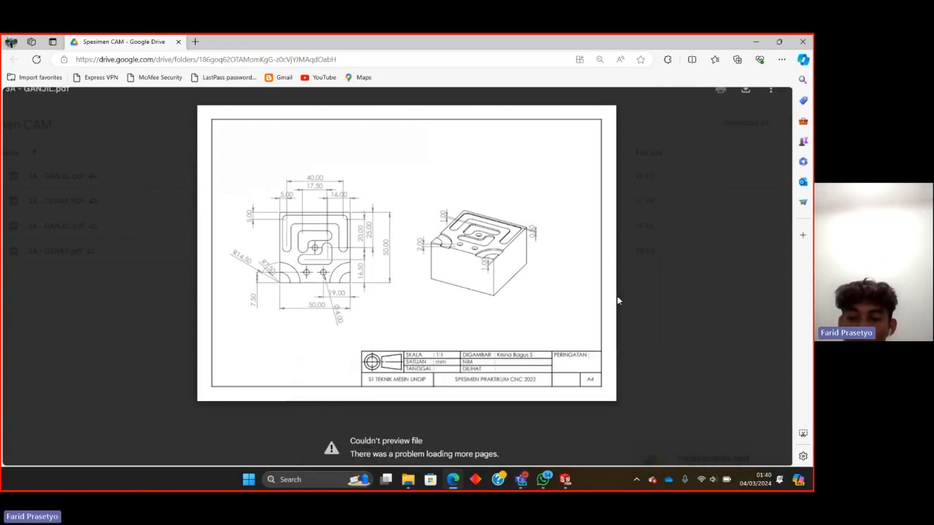
left_click(564, 483)
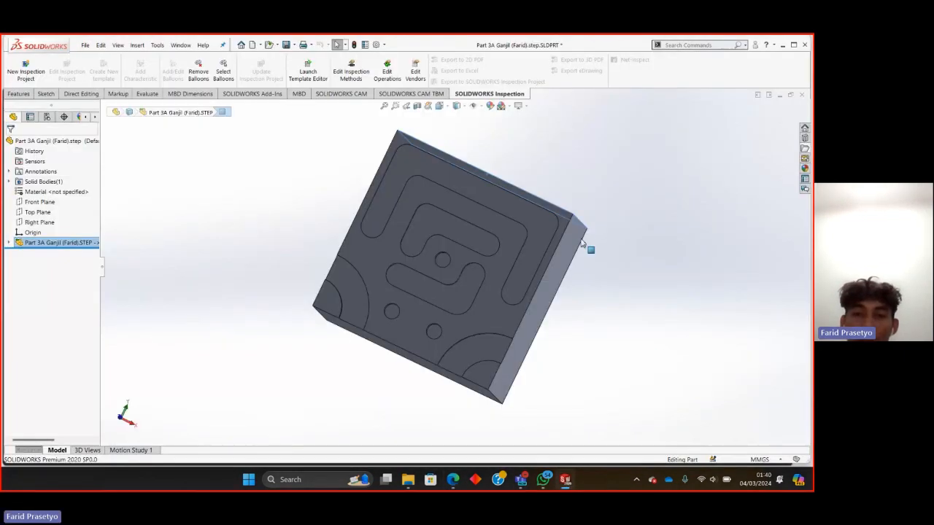
middle_click_drag(589, 248, 554, 264)
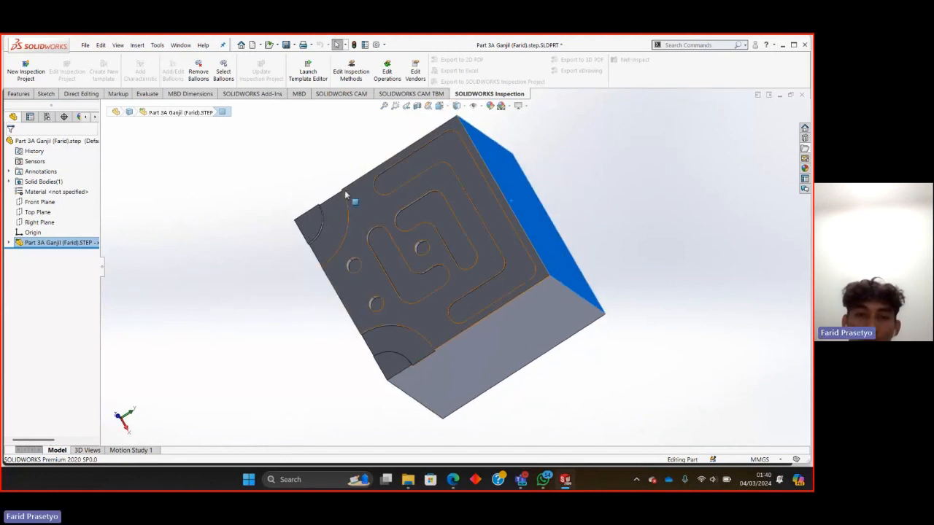
middle_click_drag(289, 141, 333, 152)
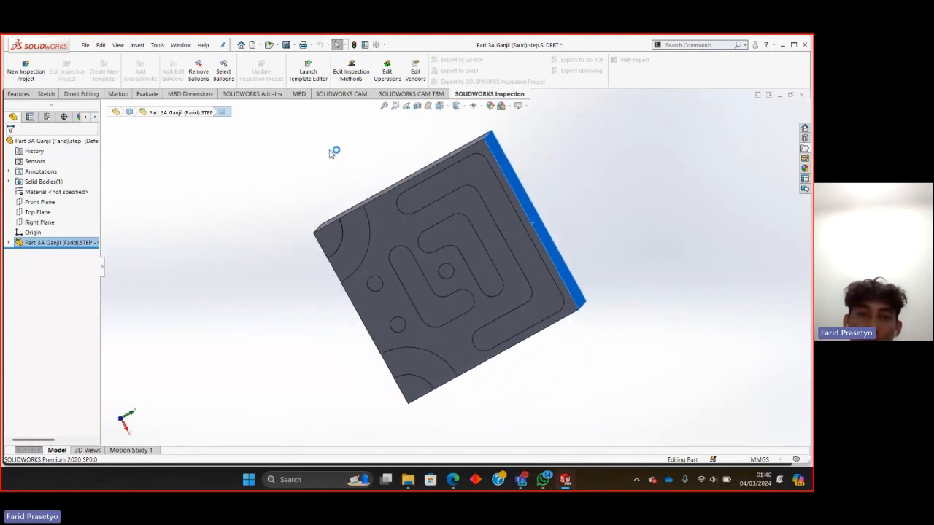
Define the CAM machine for the part as Mill - Metric with its machine duty set to Light duty.
left_click(341, 94)
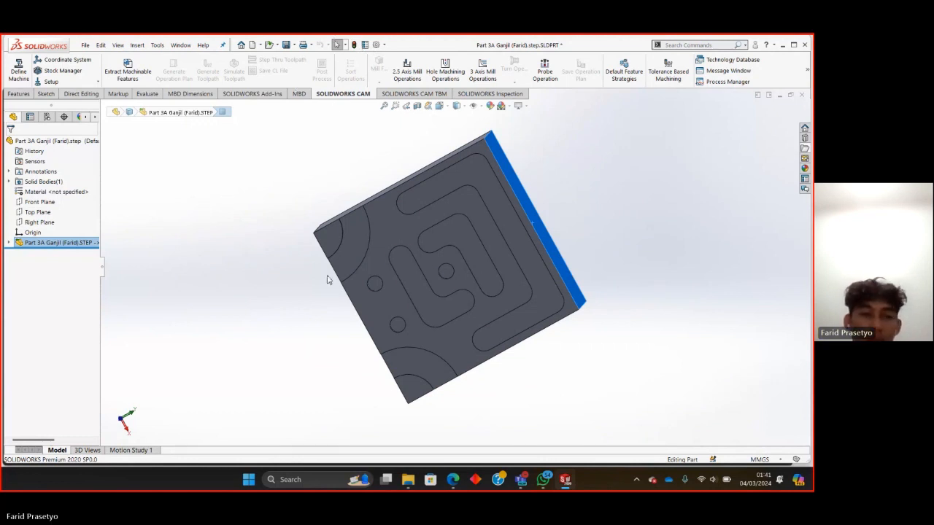
middle_click_drag(429, 265, 419, 205)
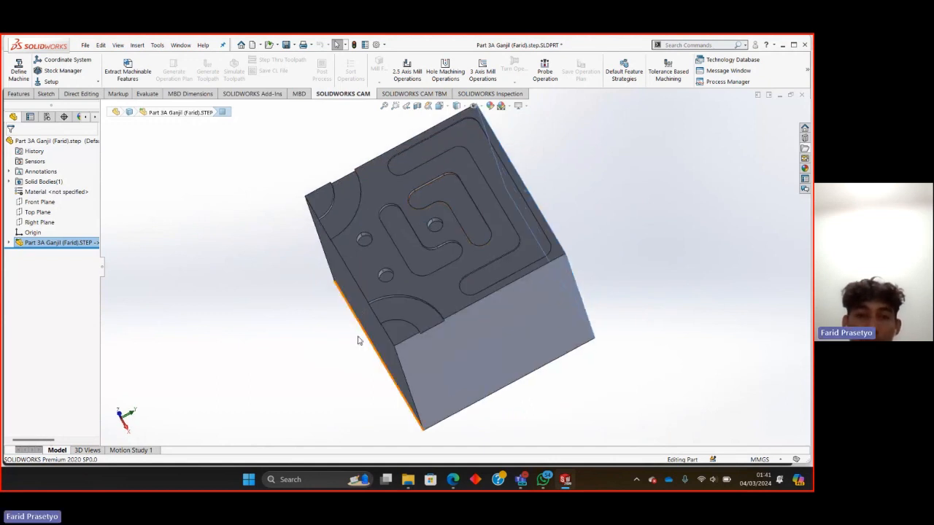
middle_click_drag(358, 337, 261, 195)
left_click(18, 67)
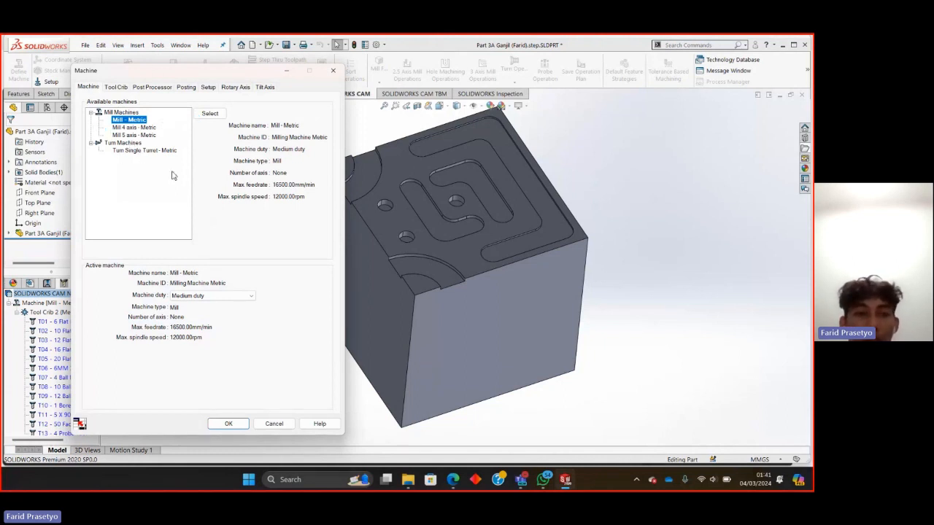
middle_click_drag(347, 215, 456, 269)
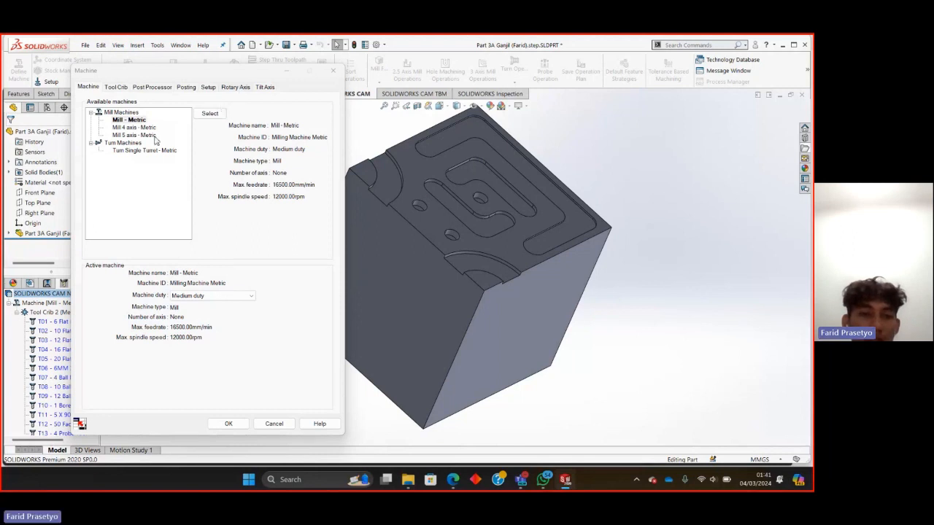
left_click(204, 114)
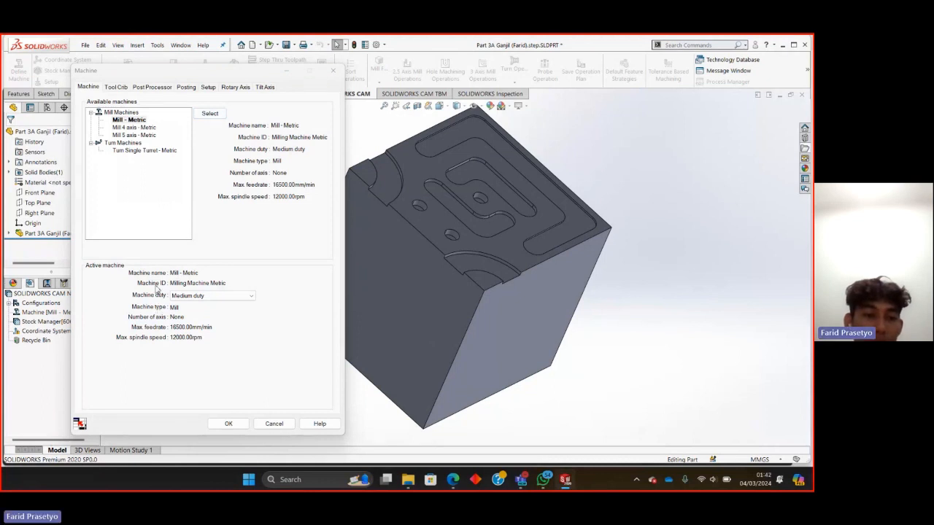
left_click(248, 296)
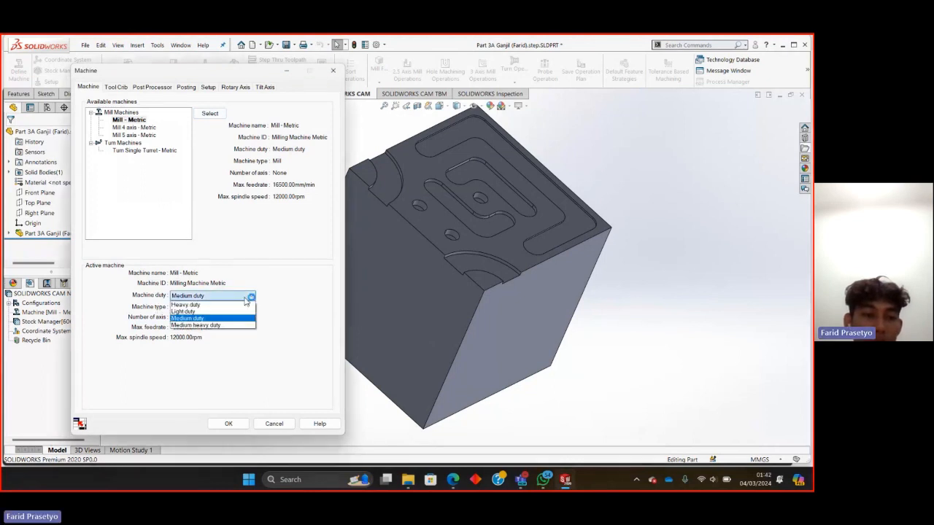
left_click(193, 311)
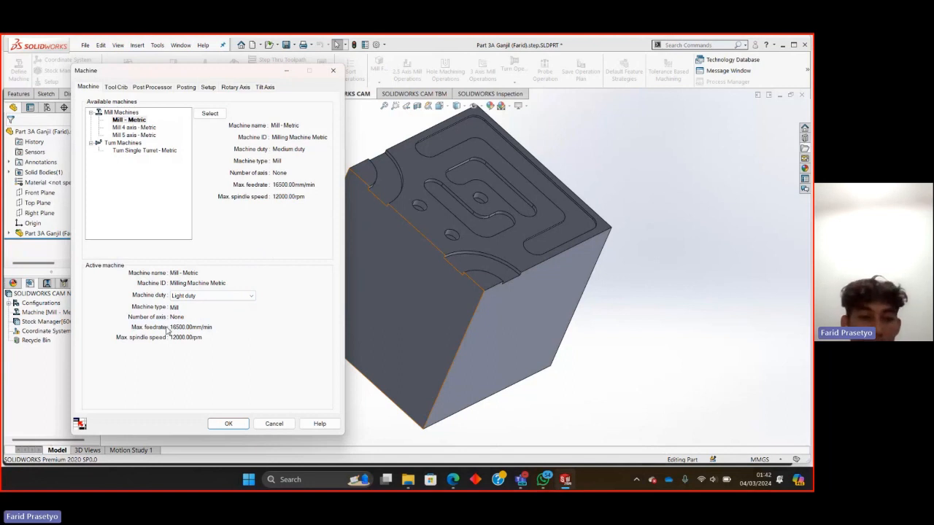
left_click(229, 424)
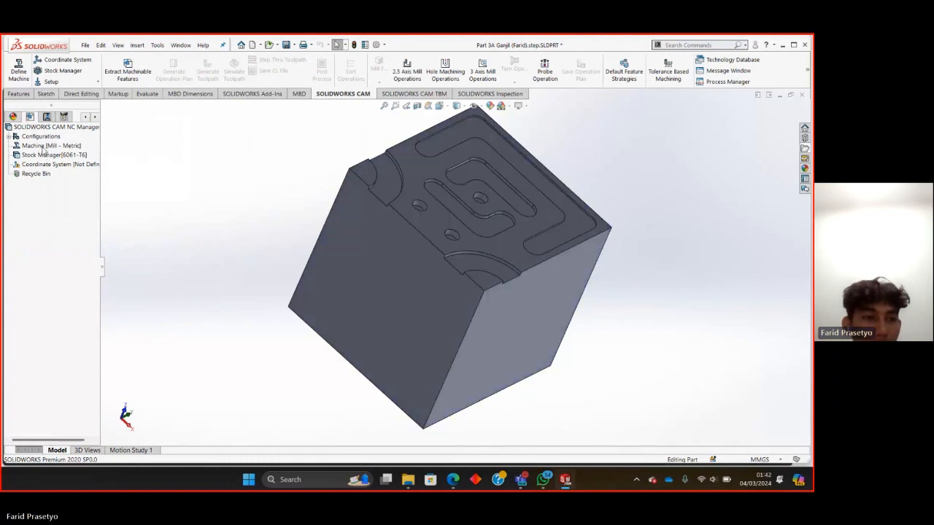
Edit the machine definition and add the 3MM CRB 2FL 12 LOC flat end mill to Tool Crib 2 (Metric).
right_click(45, 146)
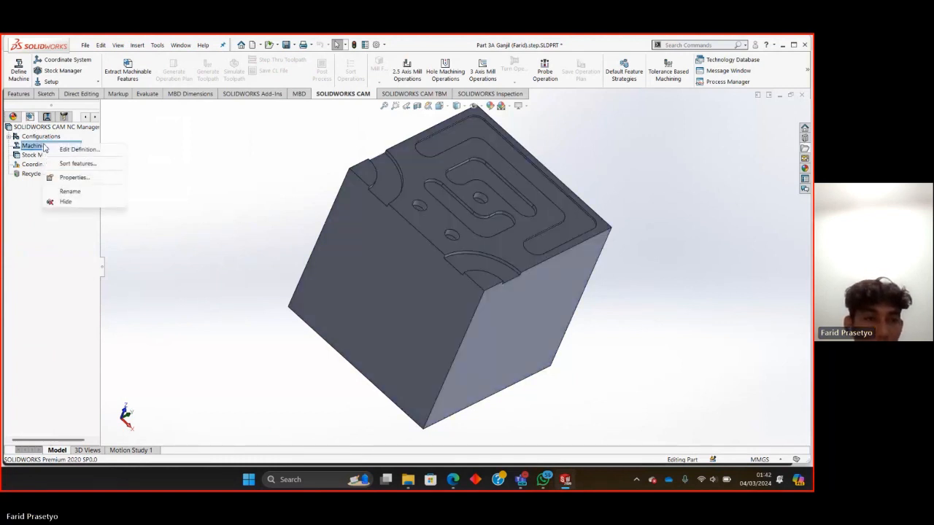
left_click(64, 150)
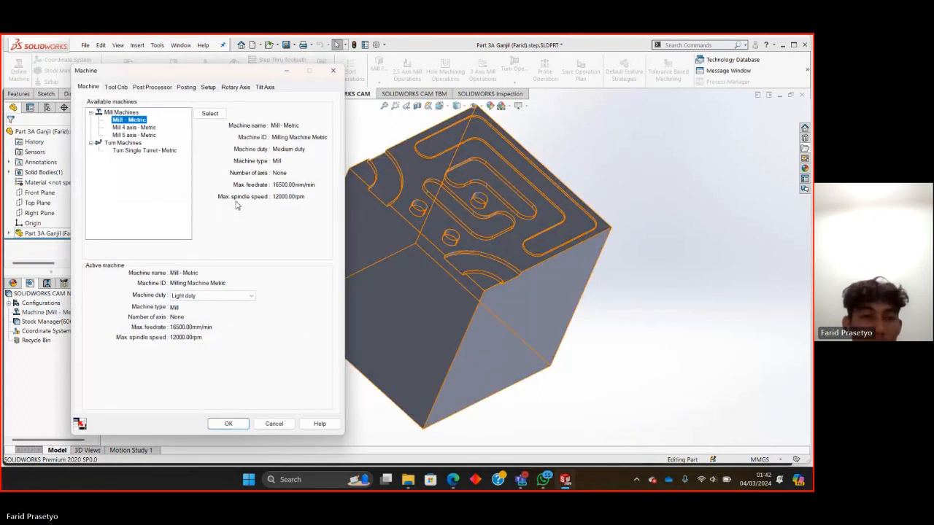
left_click(114, 87)
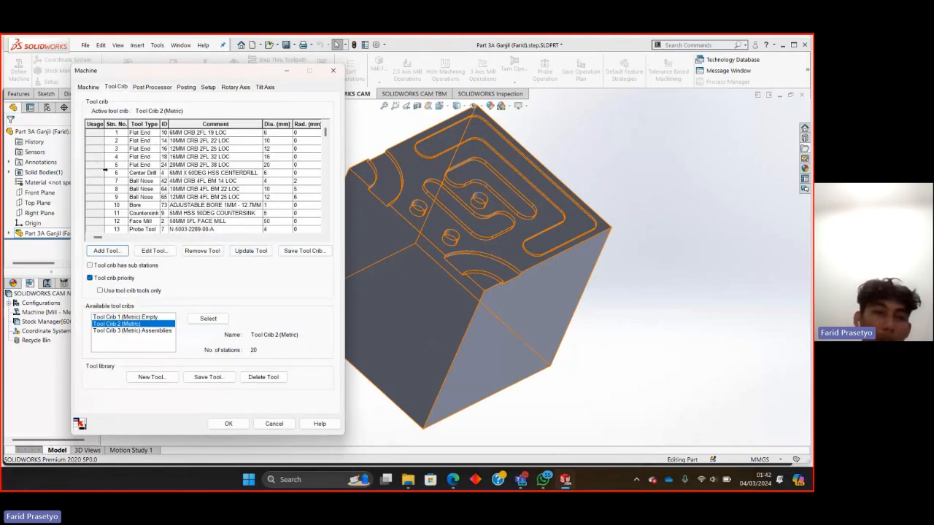
left_click(155, 142)
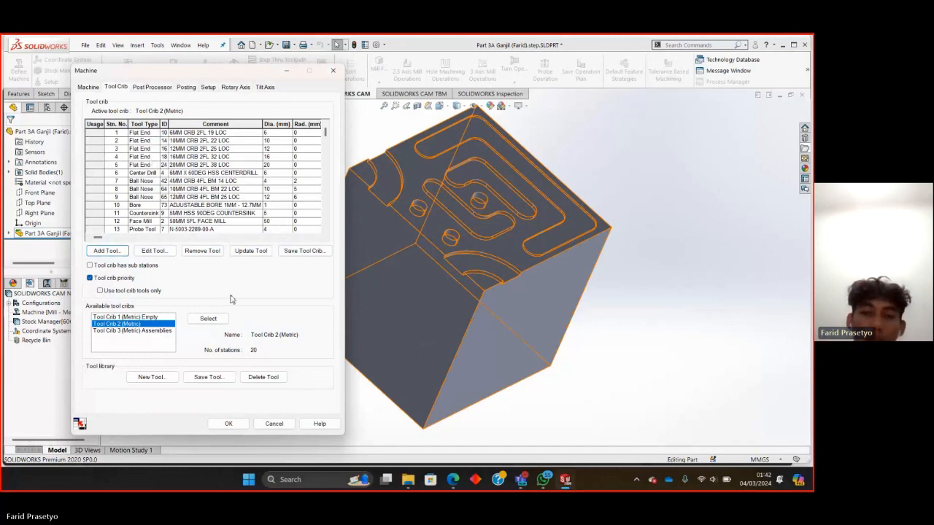
left_click(420, 354)
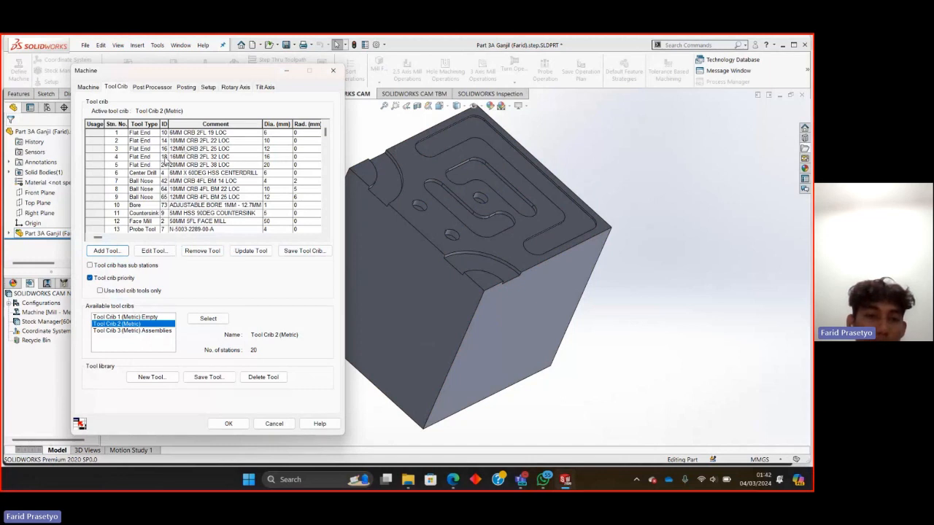
scroll(179, 139, "down", 1)
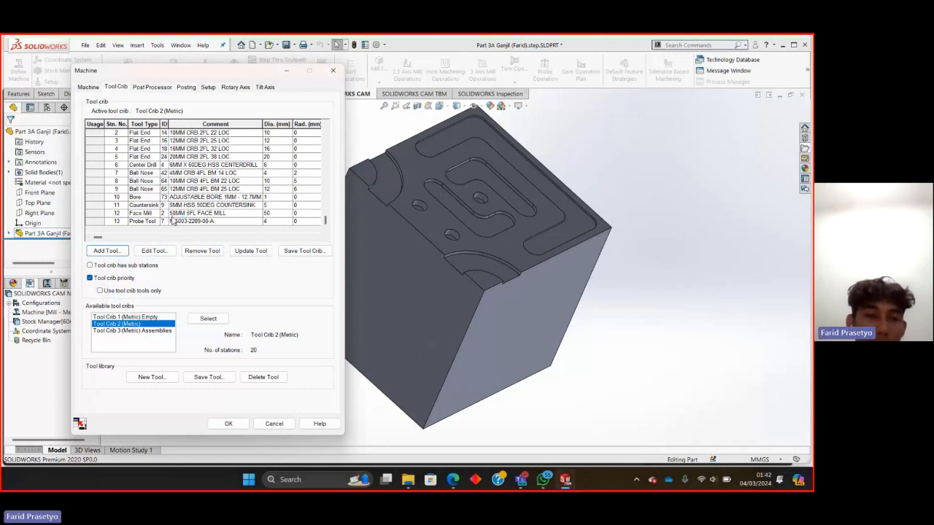
scroll(176, 219, "up", 1)
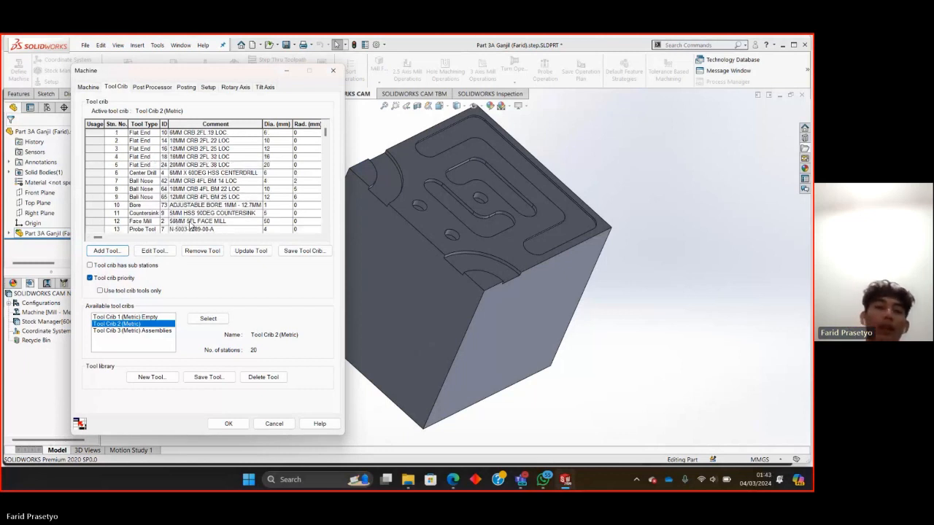
scroll(186, 213, "down", 1)
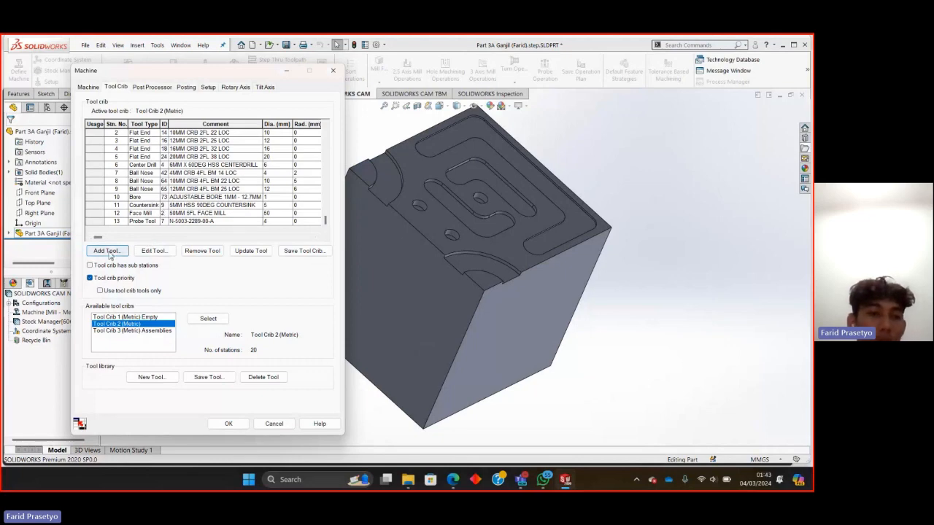
left_click(108, 251)
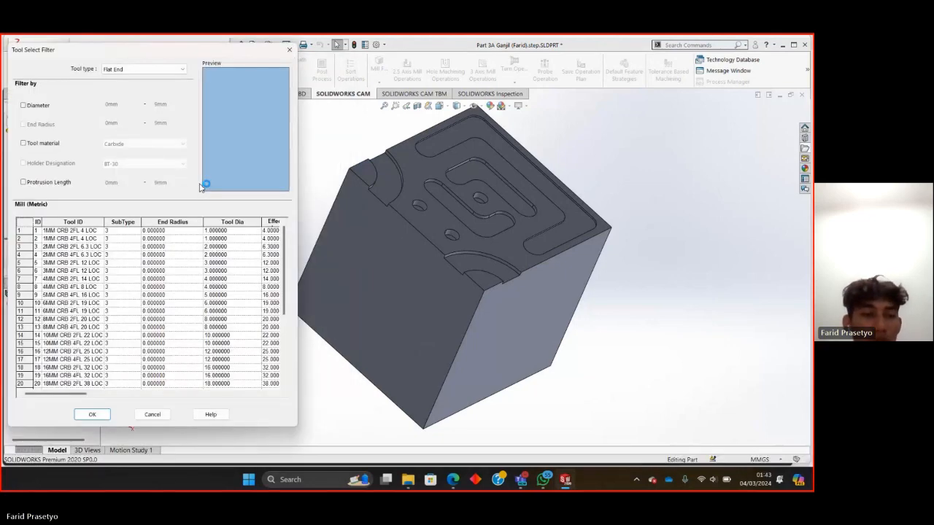
left_click(51, 267)
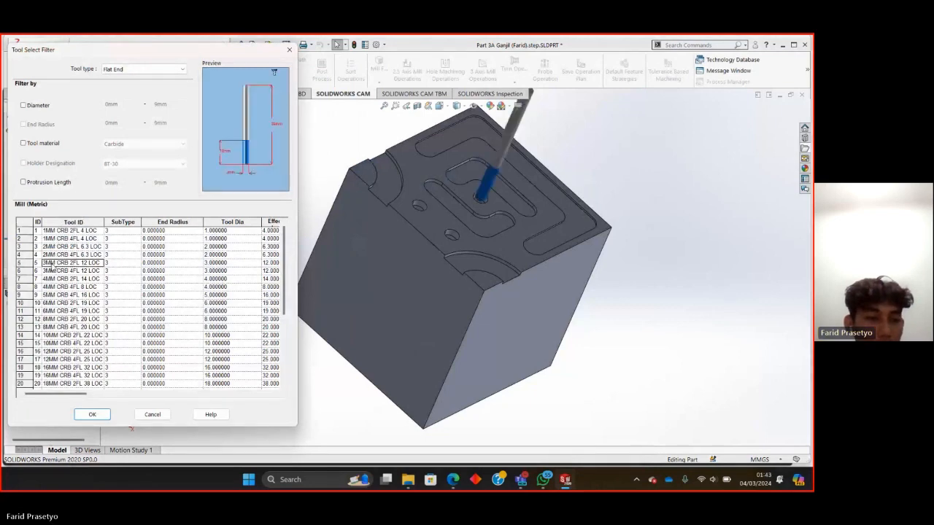
left_click(91, 413)
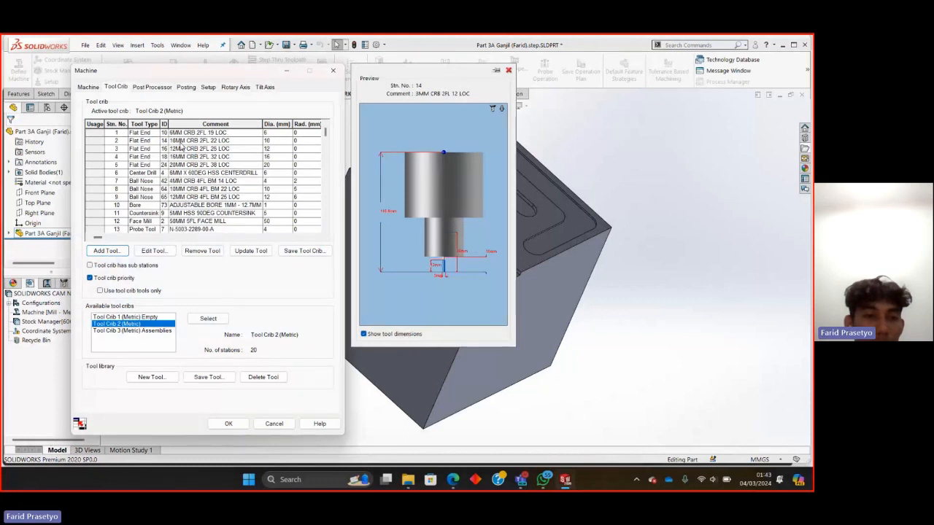
Remove all tools from the crib except the 6MM CRB 2FL 19 LOC and 3MM CRB 2FL 12 LOC flat end mills, and accept the definition.
left_click_drag(181, 143, 179, 228)
left_click(200, 251)
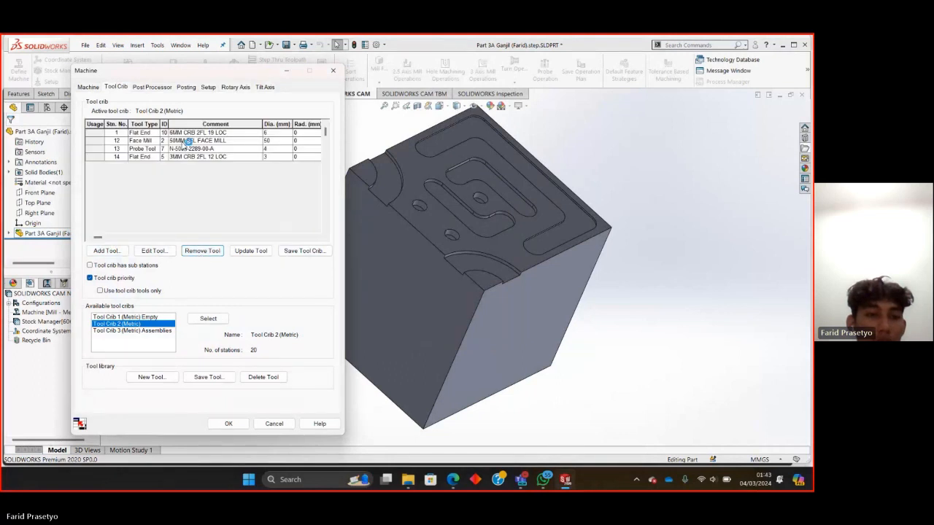
left_click_drag(187, 141, 182, 149)
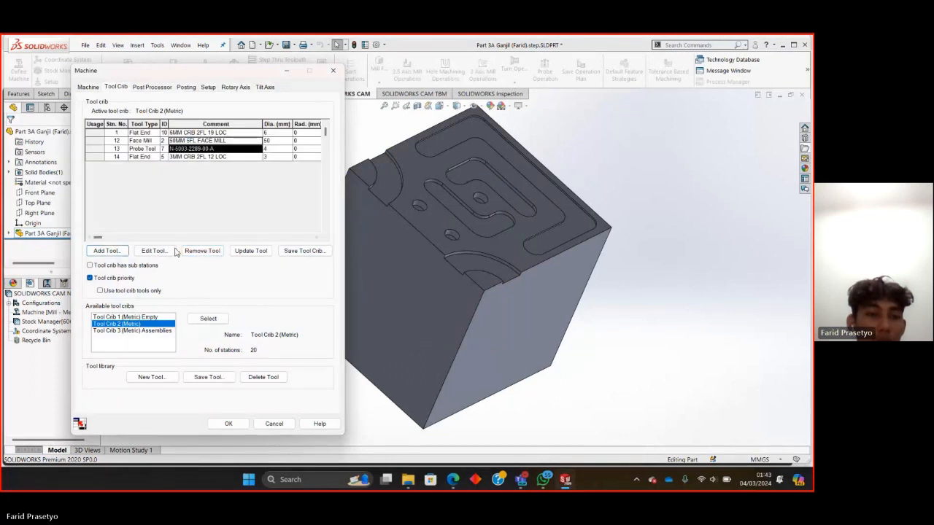
left_click(198, 251)
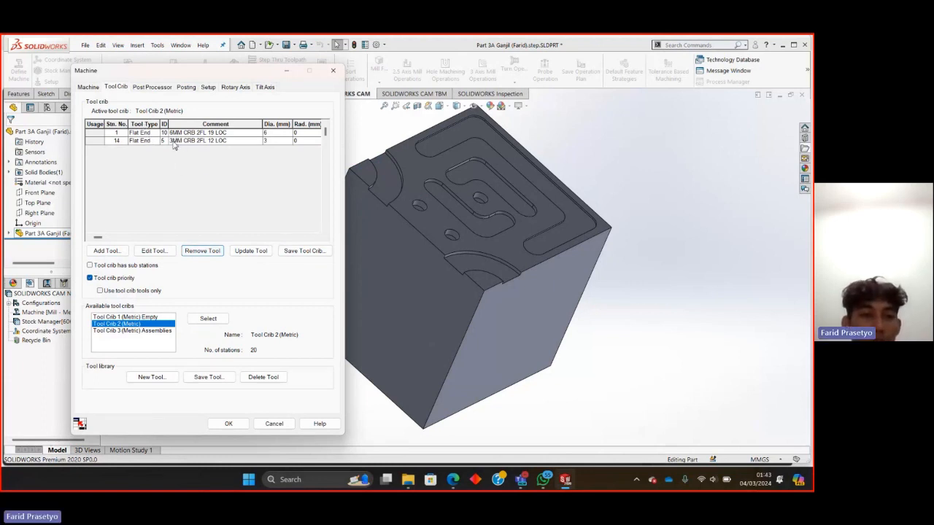
left_click(227, 424)
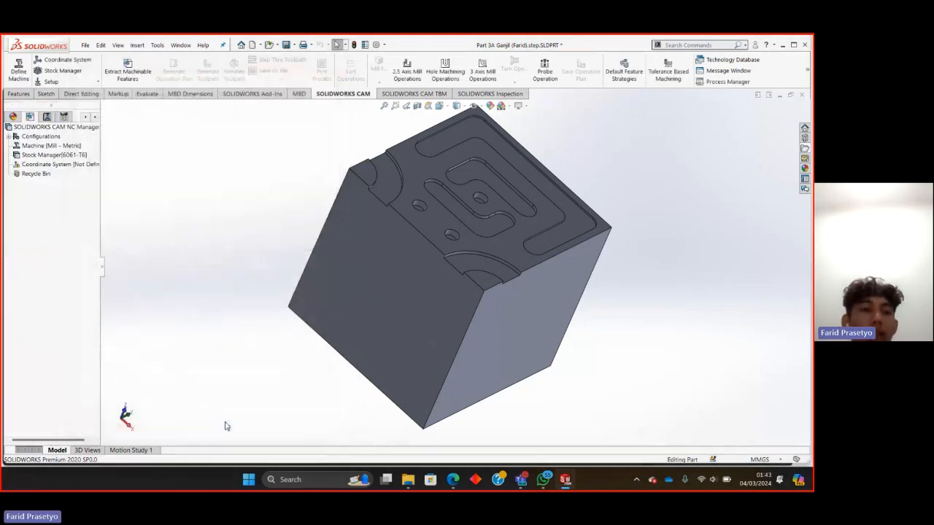
Edit the machine definition to use the MILL\MACH_III post processor and accept the change.
right_click(38, 146)
left_click(61, 153)
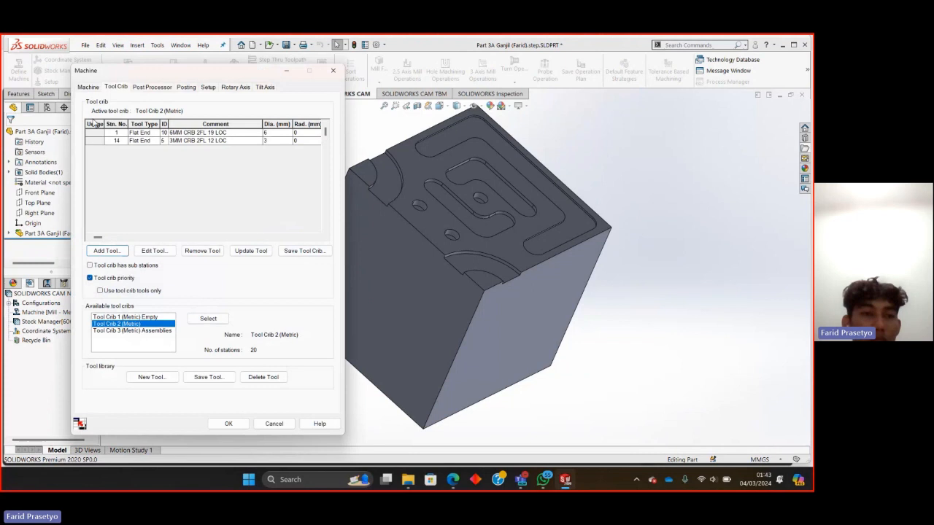
left_click(151, 87)
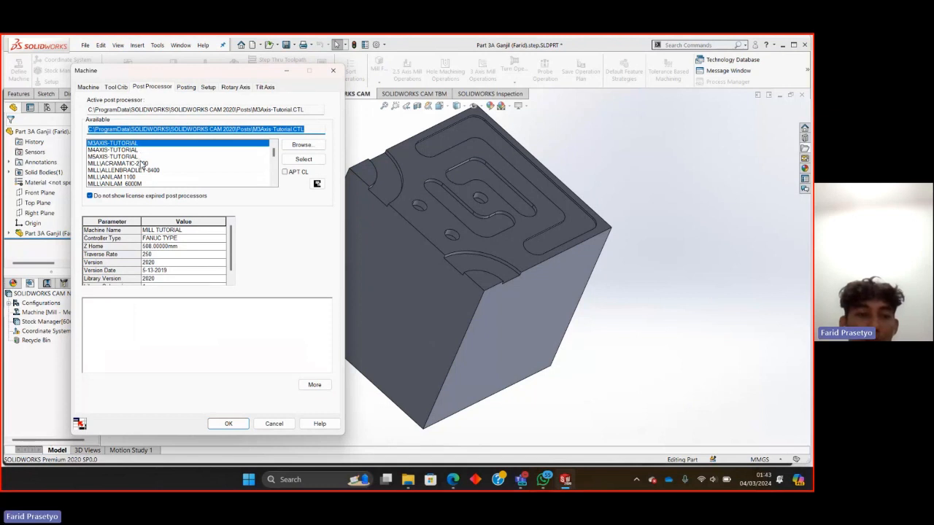
scroll(143, 163, "down", 3)
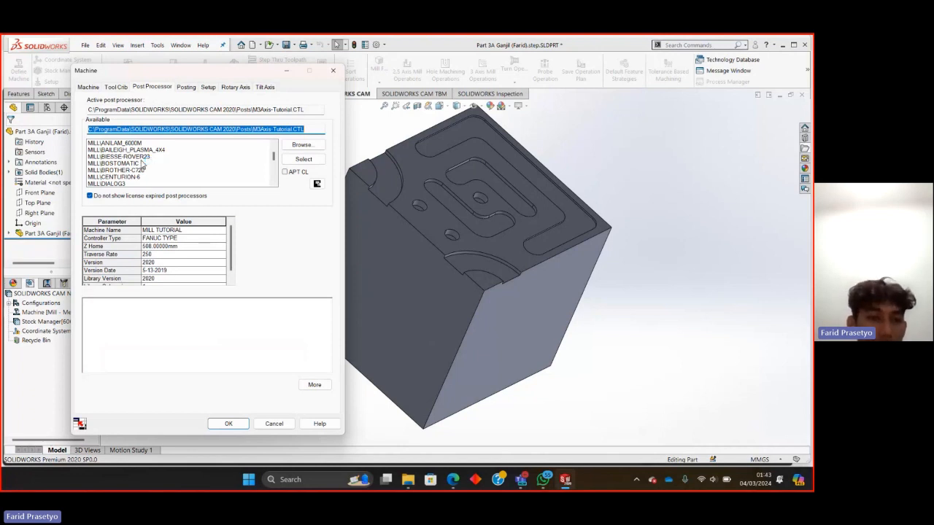
scroll(143, 164, "down", 2)
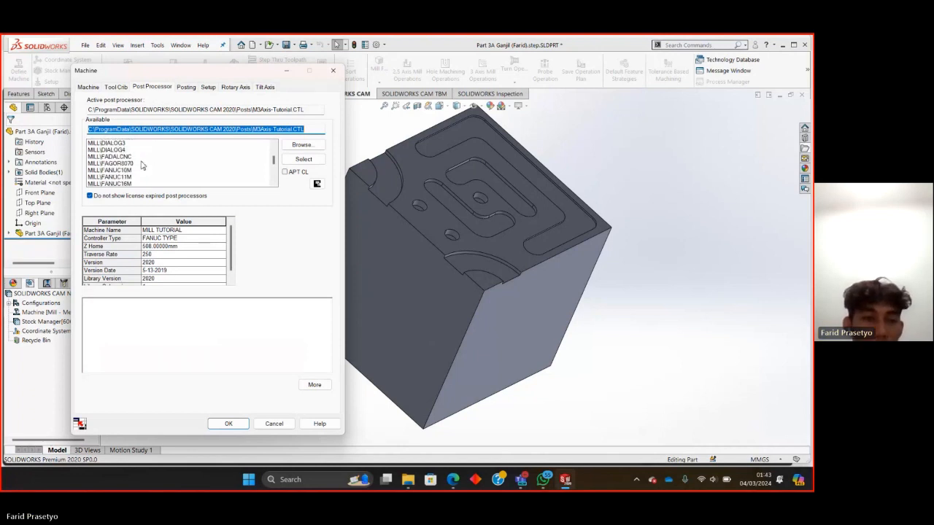
scroll(143, 165, "down", 1)
scroll(143, 165, "up", 3)
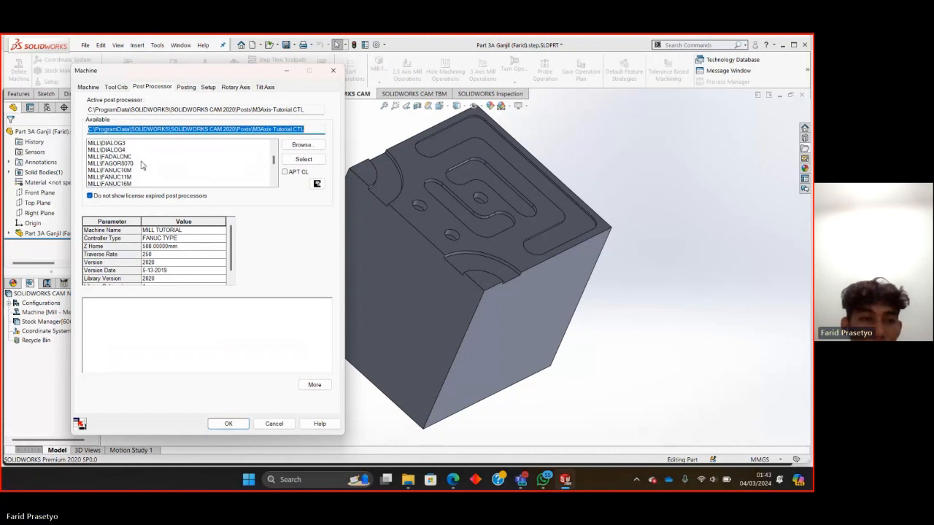
scroll(143, 165, "down", 3)
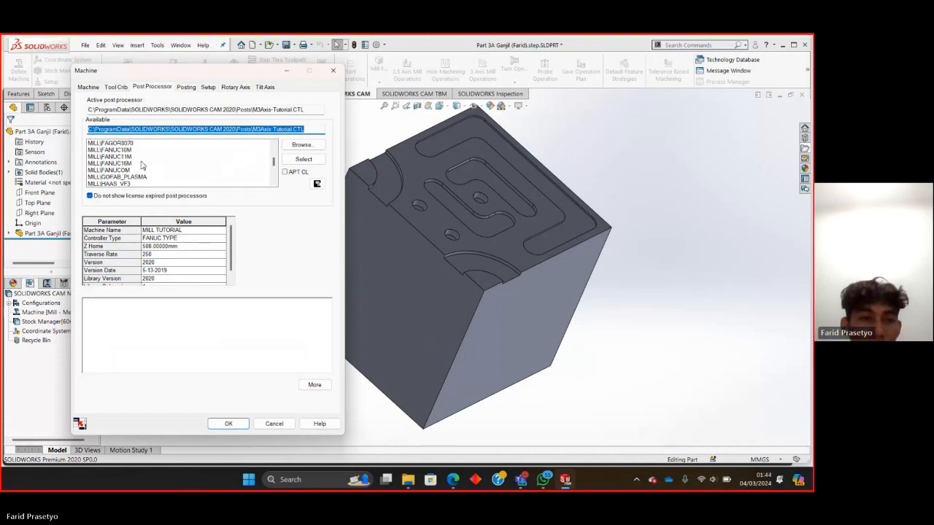
scroll(143, 165, "down", 1)
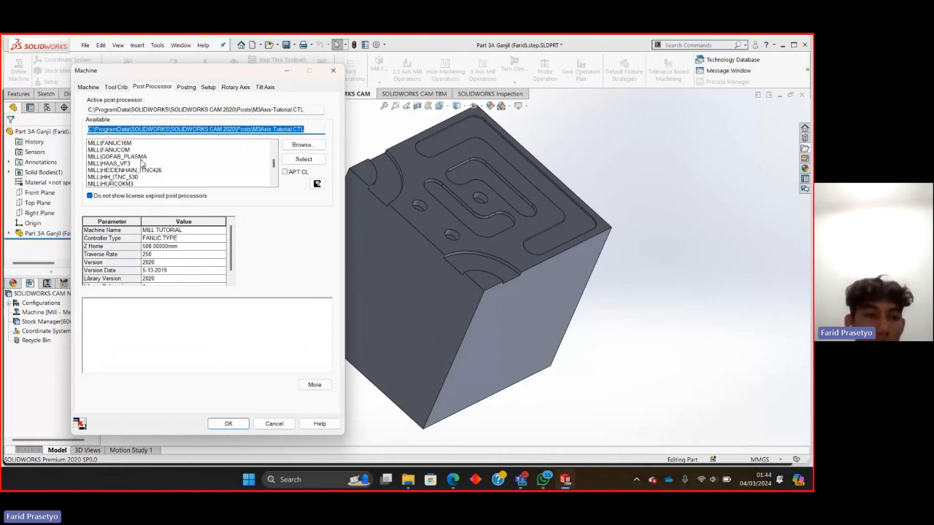
scroll(143, 164, "down", 2)
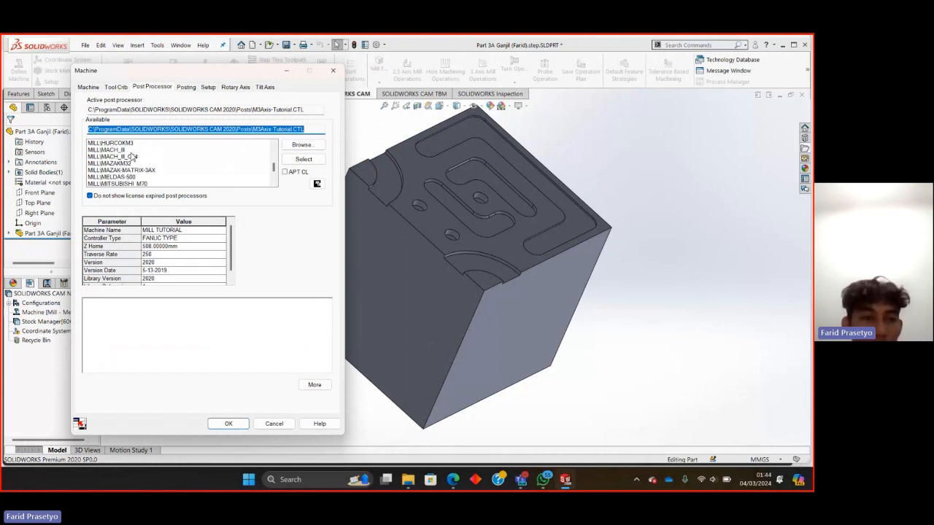
left_click(117, 149)
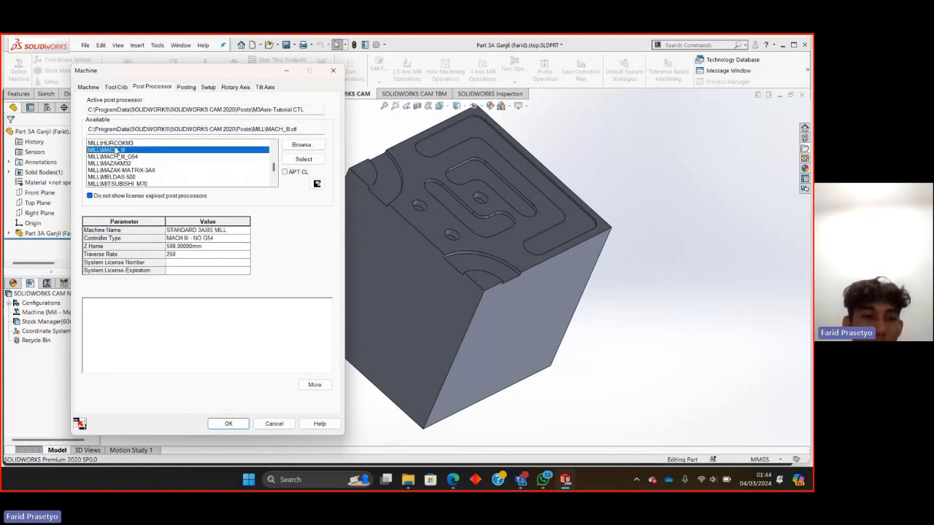
left_click(305, 159)
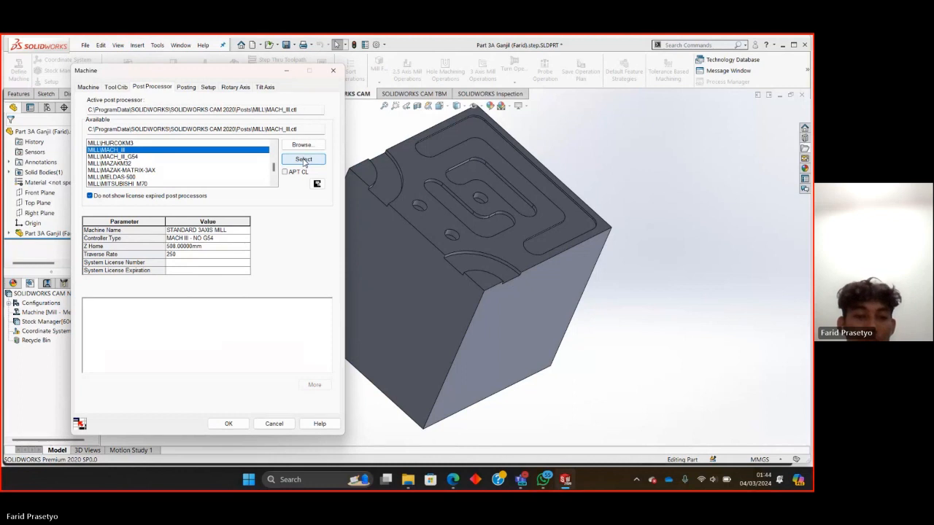
left_click(227, 423)
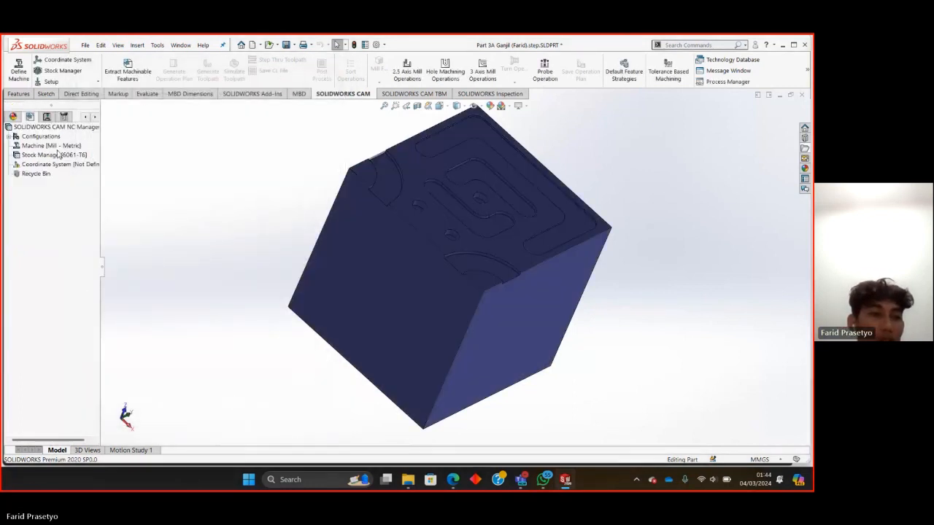
Reopen the machine definition and review its posting, setup, rotary axis and tilt axis settings.
right_click(48, 147)
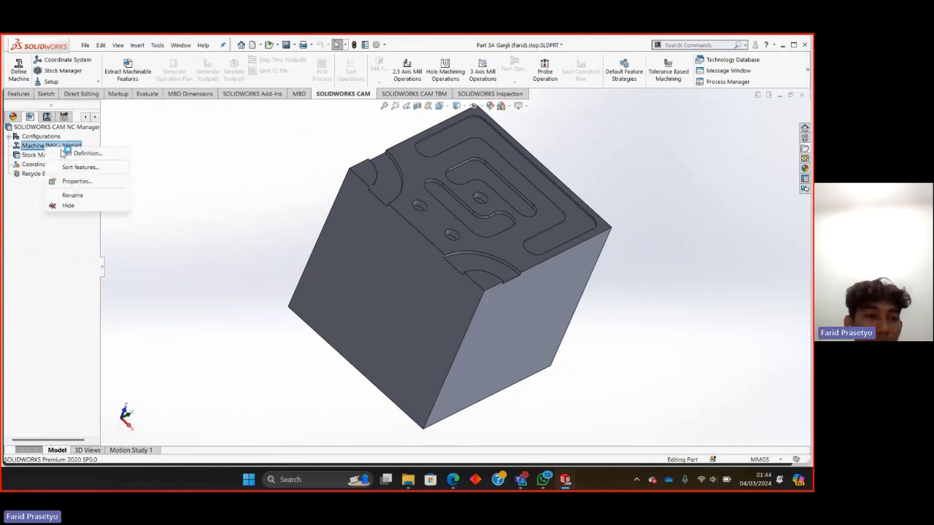
left_click(63, 152)
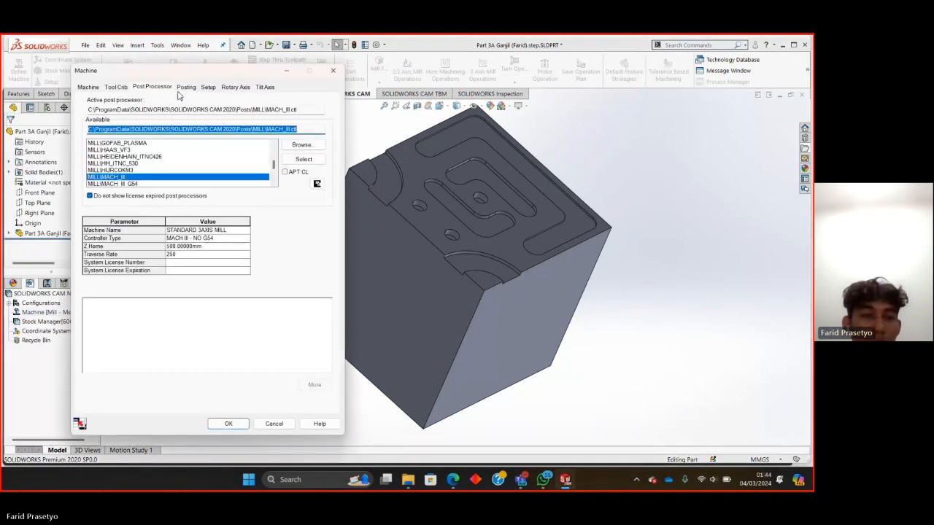
left_click(185, 88)
left_click(209, 88)
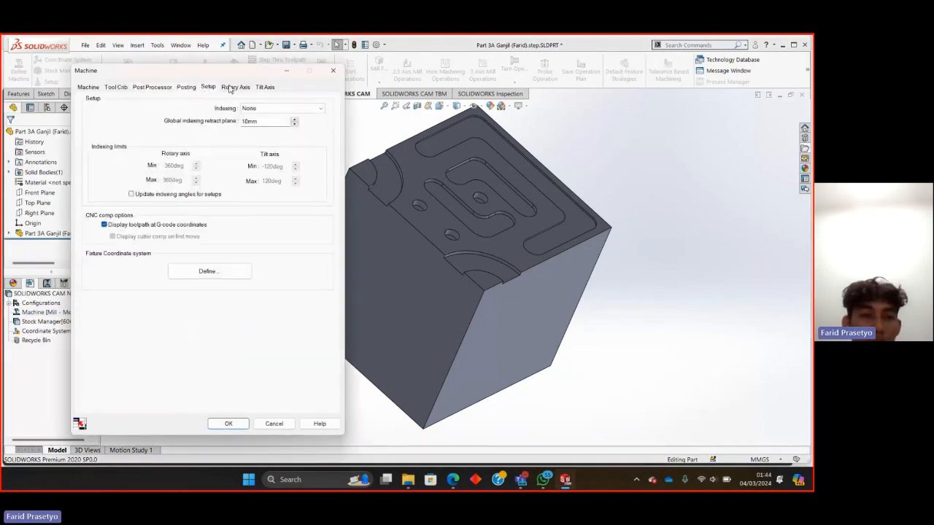
left_click(235, 87)
left_click(264, 86)
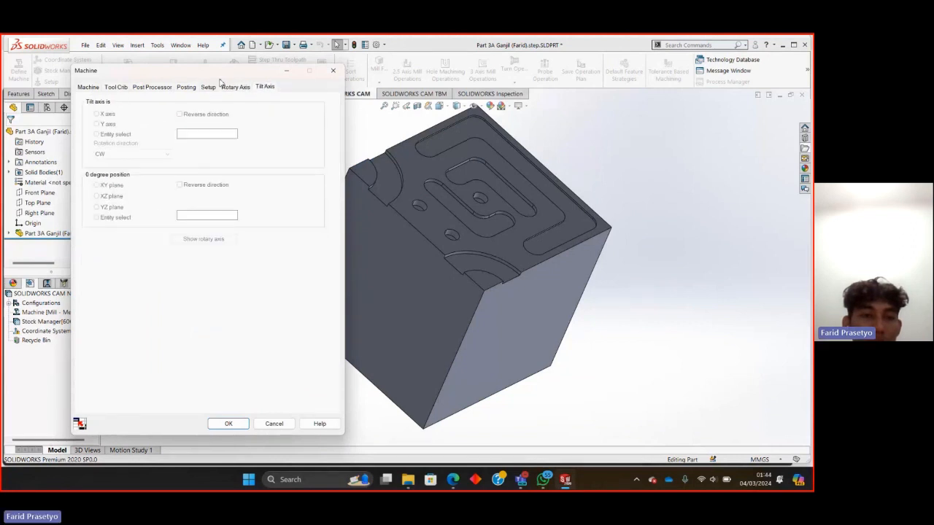
left_click(227, 424)
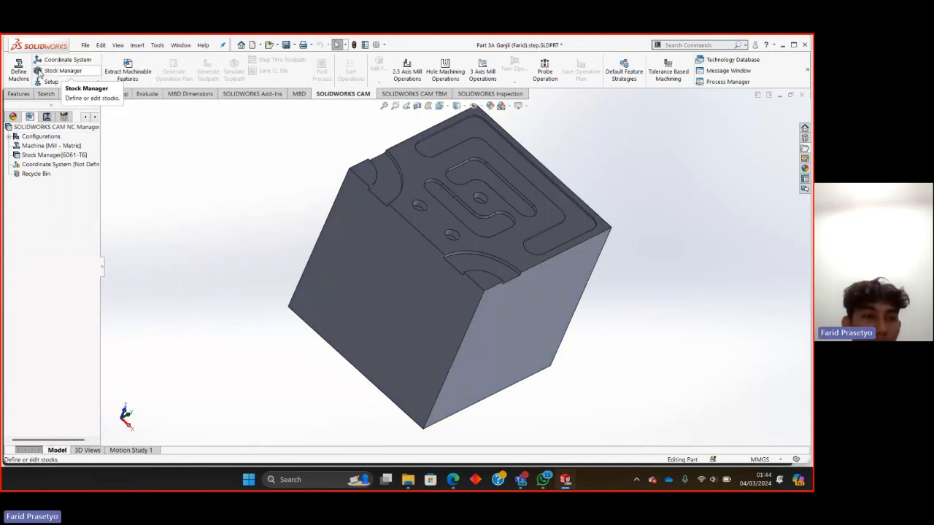
Edit the stock definition, choose 6061-T6 as the bounding box stock's material, and accept it.
double_click(30, 156)
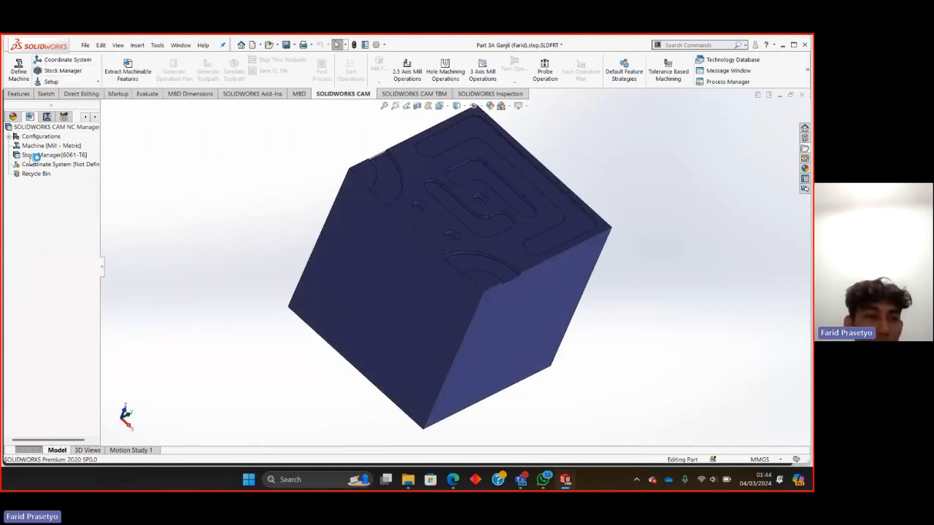
right_click(33, 156)
left_click(54, 164)
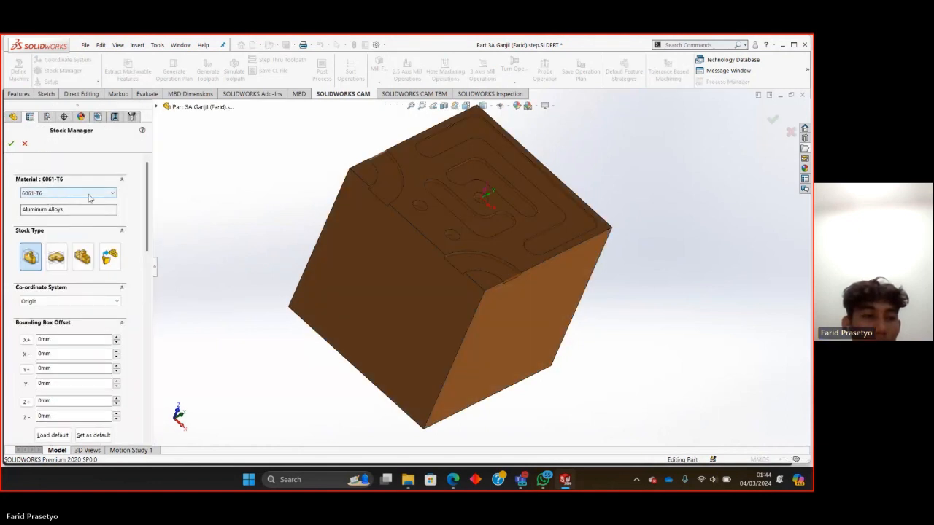
left_click(110, 194)
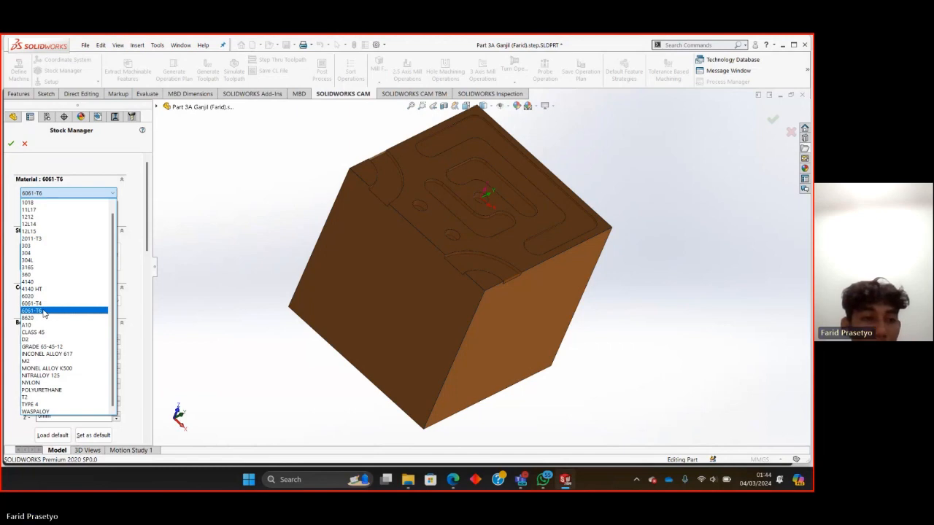
left_click(44, 311)
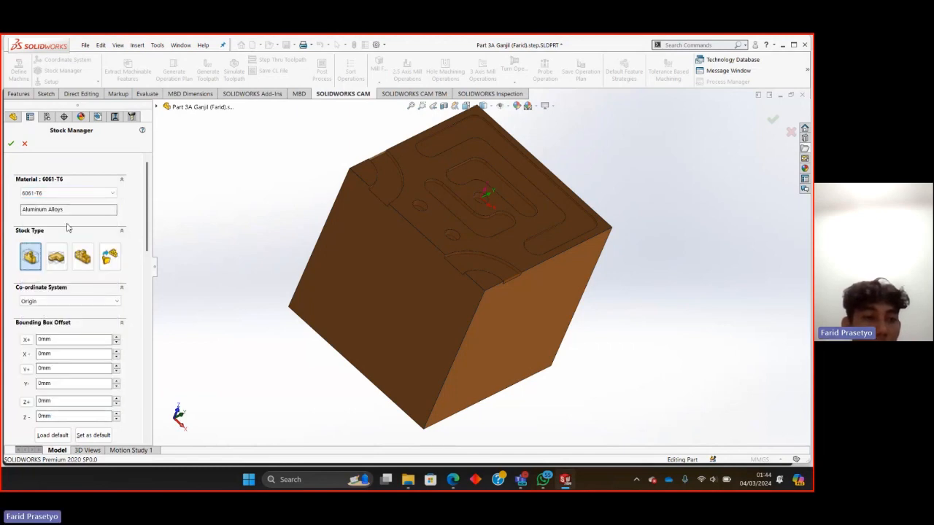
left_click(12, 143)
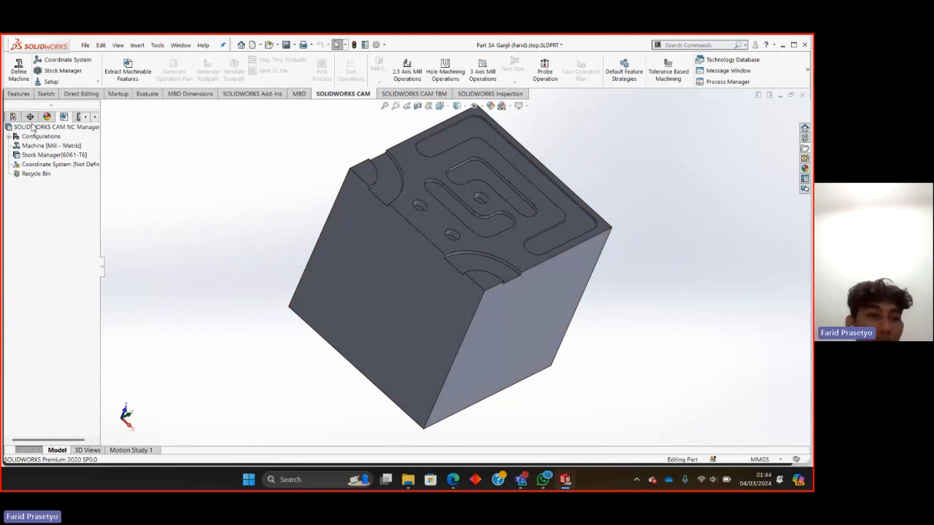
Start a user-defined fixture coordinate system and assign the short front edge of the arc-cut corner to its X axis.
left_click(45, 61)
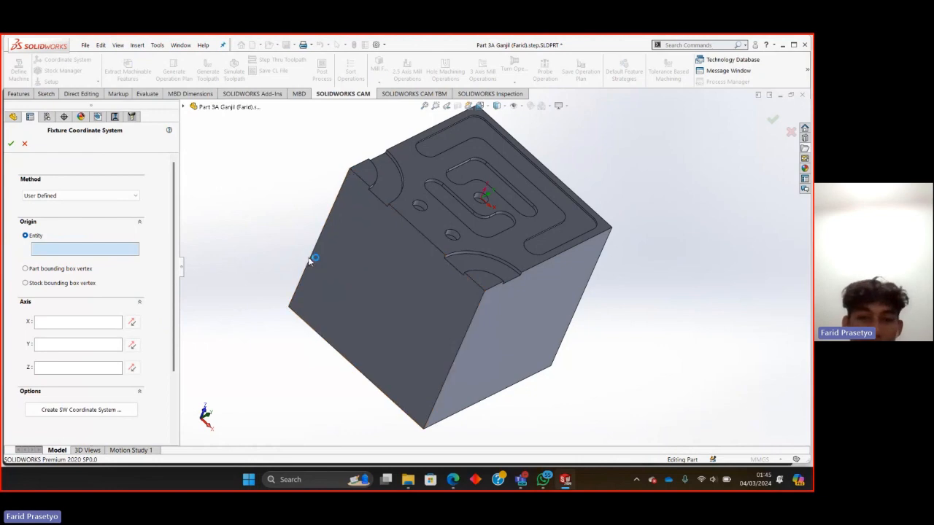
middle_click_drag(299, 248, 277, 211)
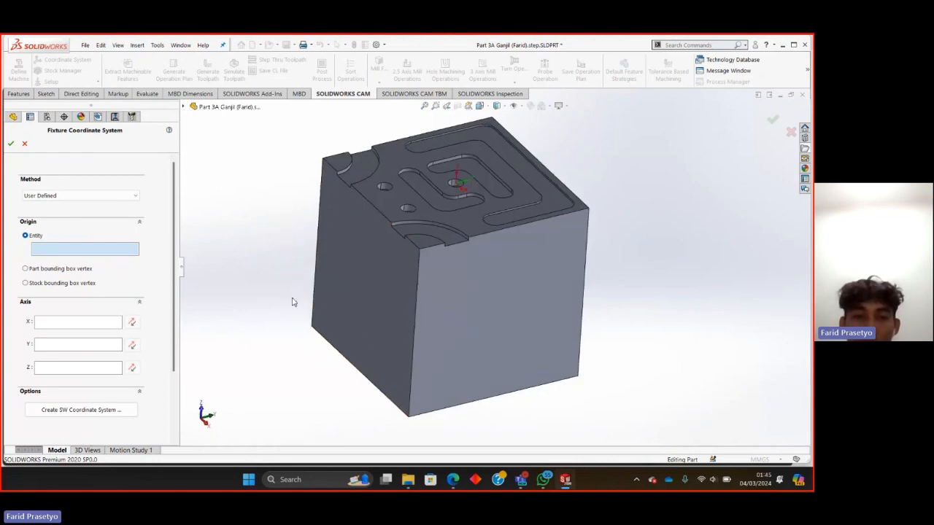
middle_click_drag(379, 341, 415, 425)
middle_click_drag(374, 388, 427, 392)
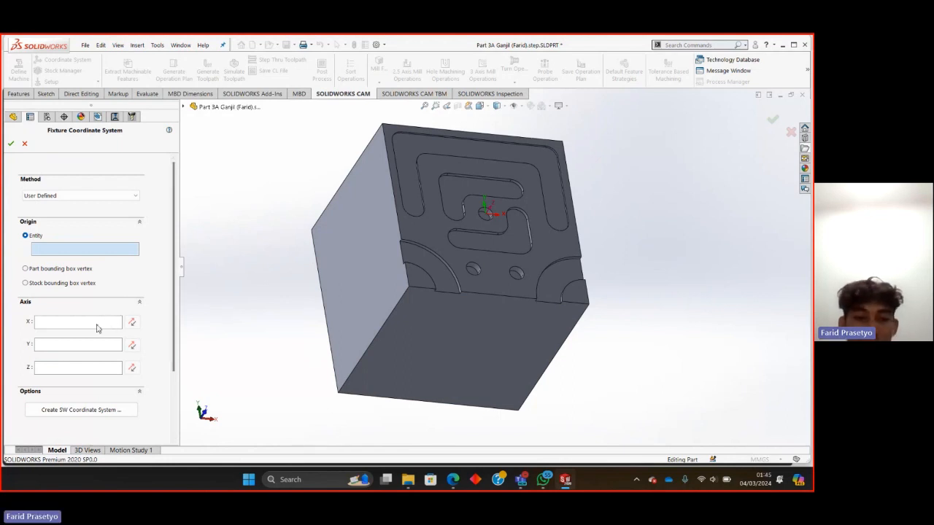
left_click(97, 328)
middle_click_drag(408, 372, 377, 363)
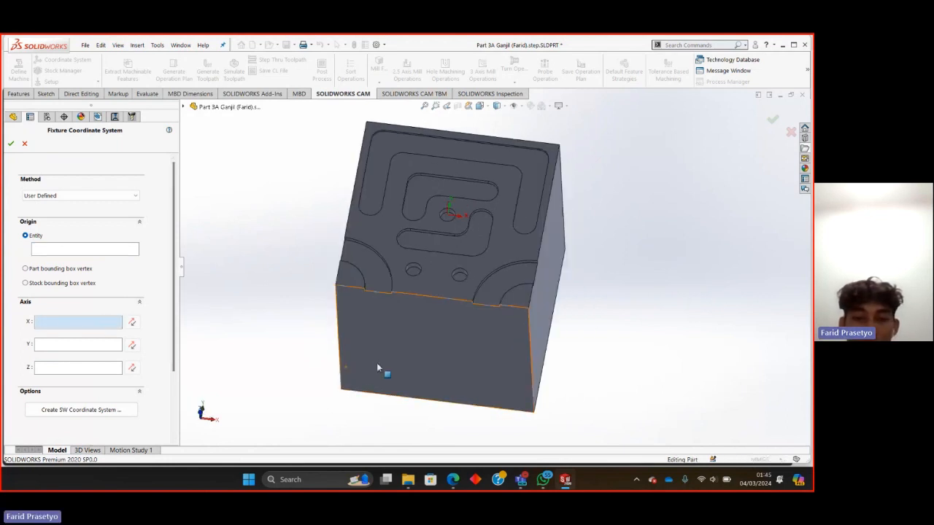
left_click(344, 288)
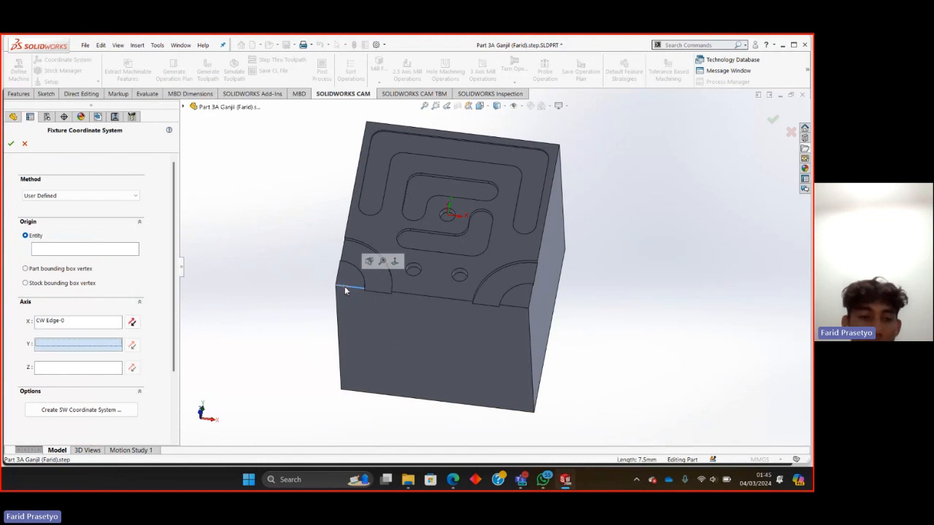
Assign the same corner's short side edge to the Y axis and its vertical edge to the Z axis, then accept the coordinate system.
left_click(82, 348)
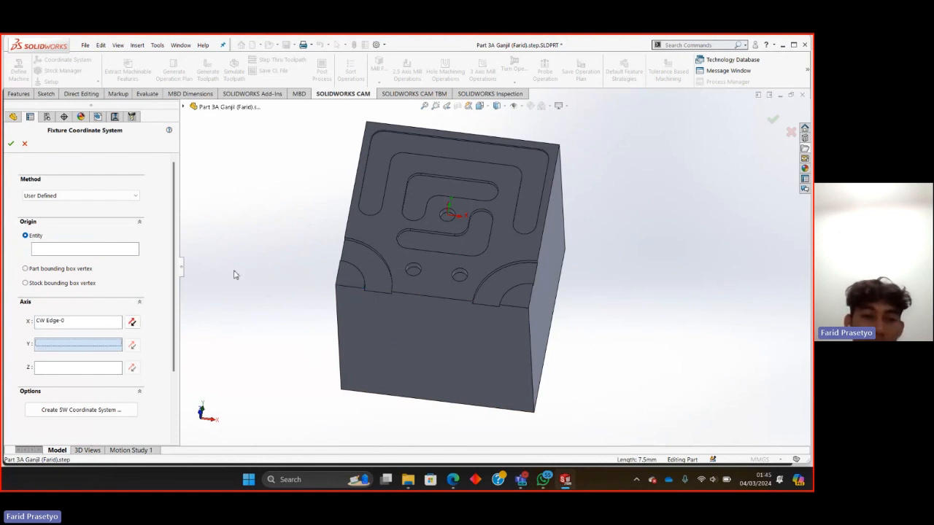
left_click(337, 276)
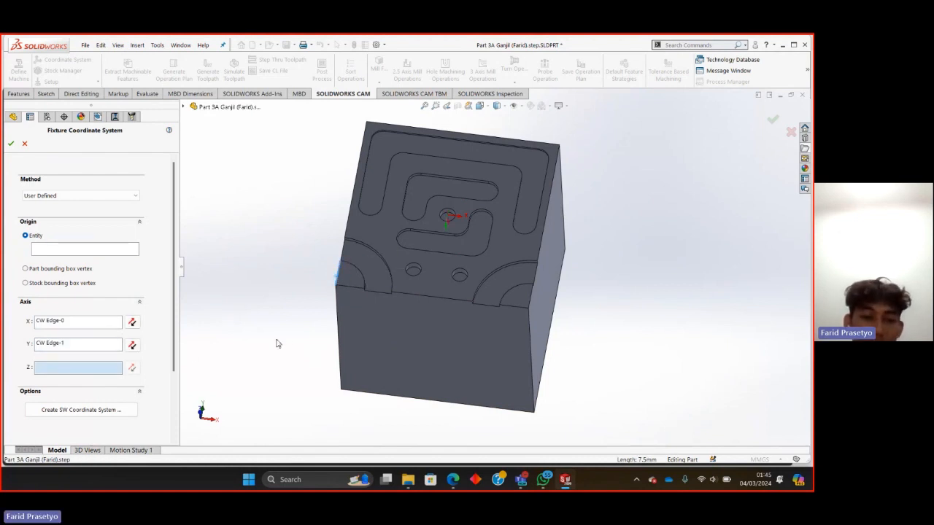
left_click(338, 322)
middle_click_drag(338, 323, 271, 260)
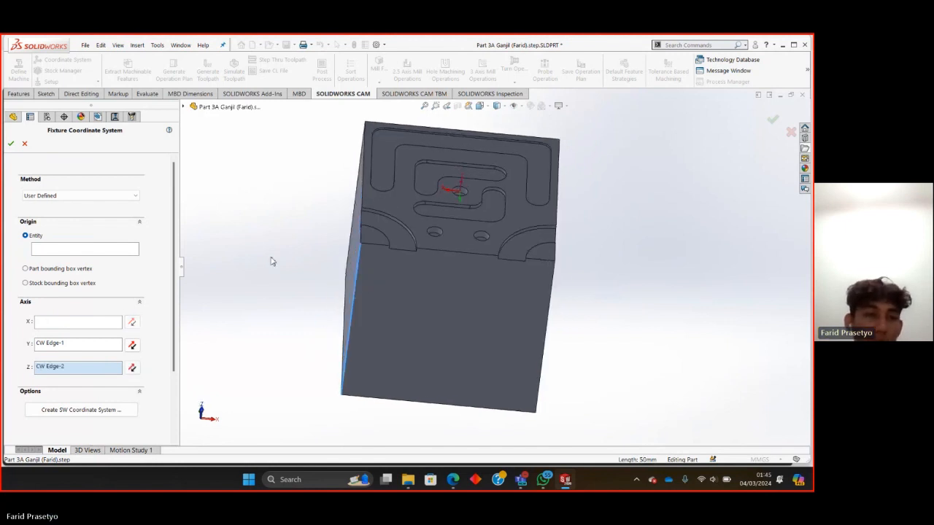
left_click(13, 145)
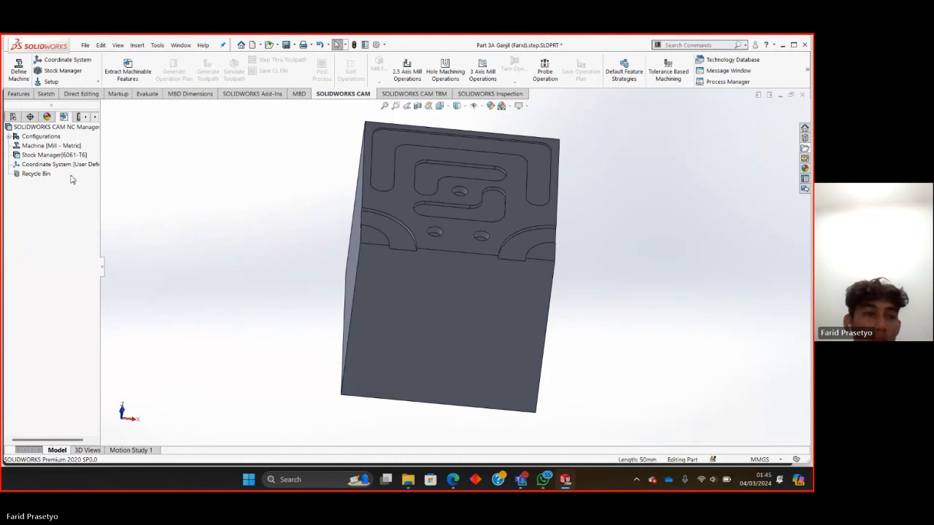
Create a mill setup with the block's slotted top face as its entity instead of the Front Plane.
left_click(98, 83)
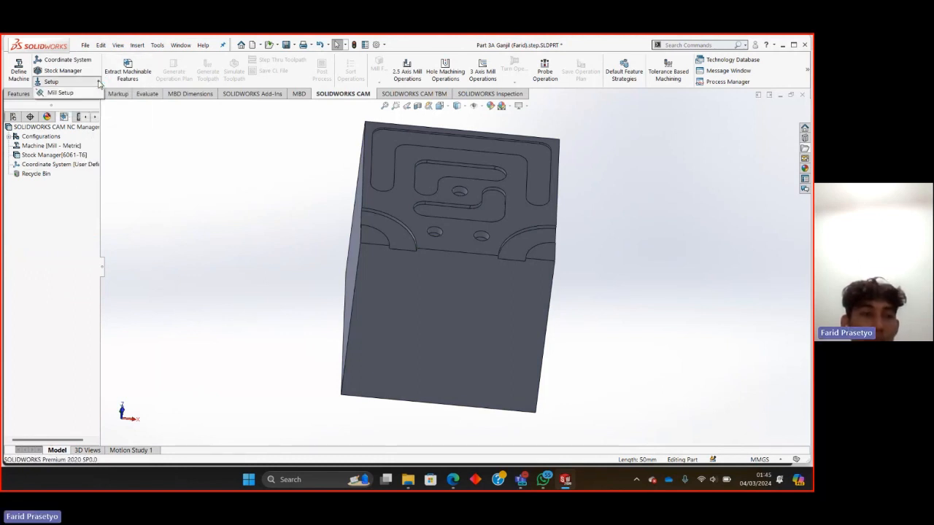
left_click(60, 93)
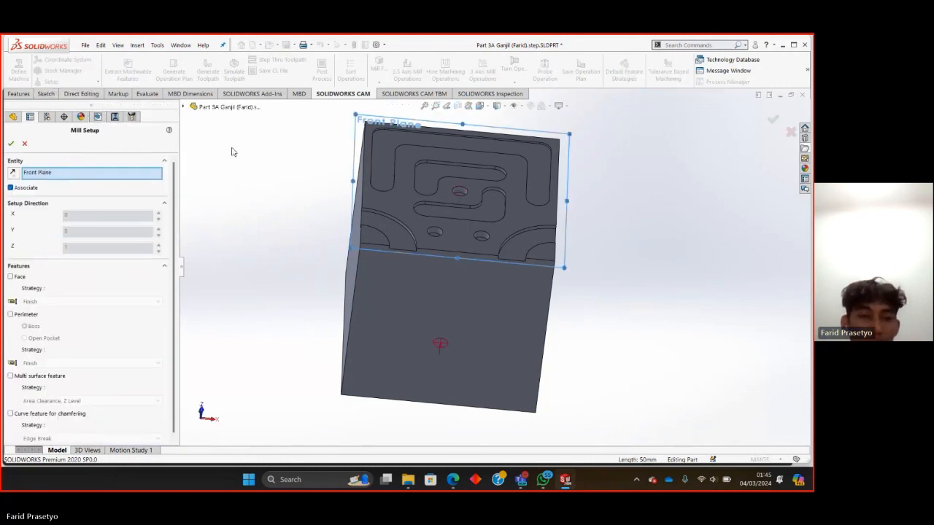
left_click(396, 205)
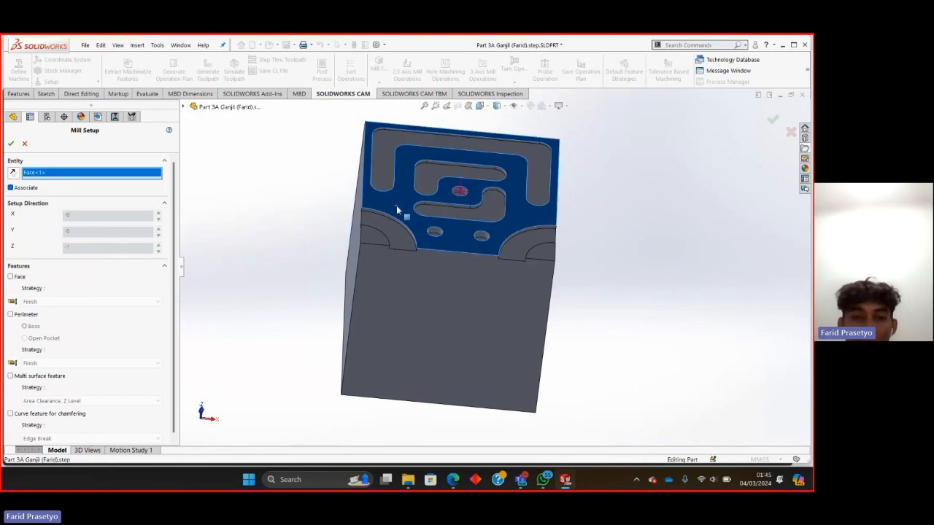
left_click(11, 144)
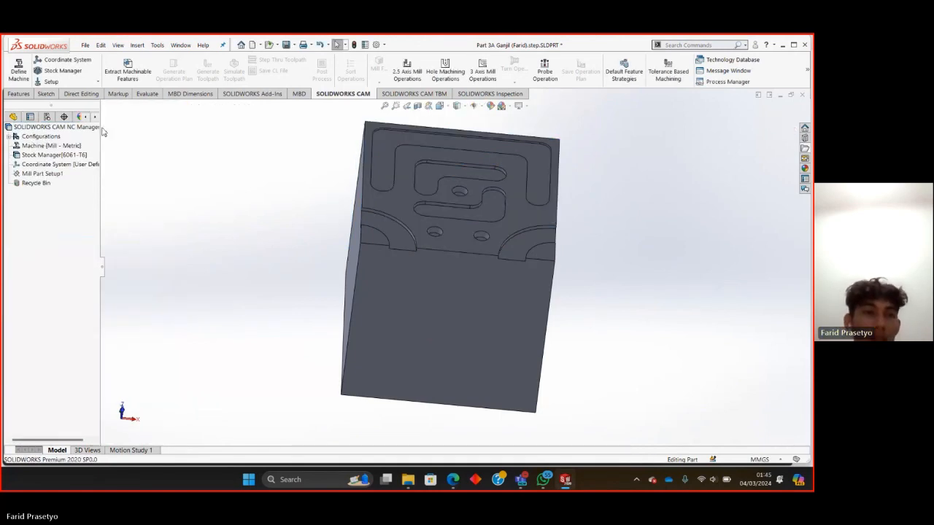
left_click(33, 146)
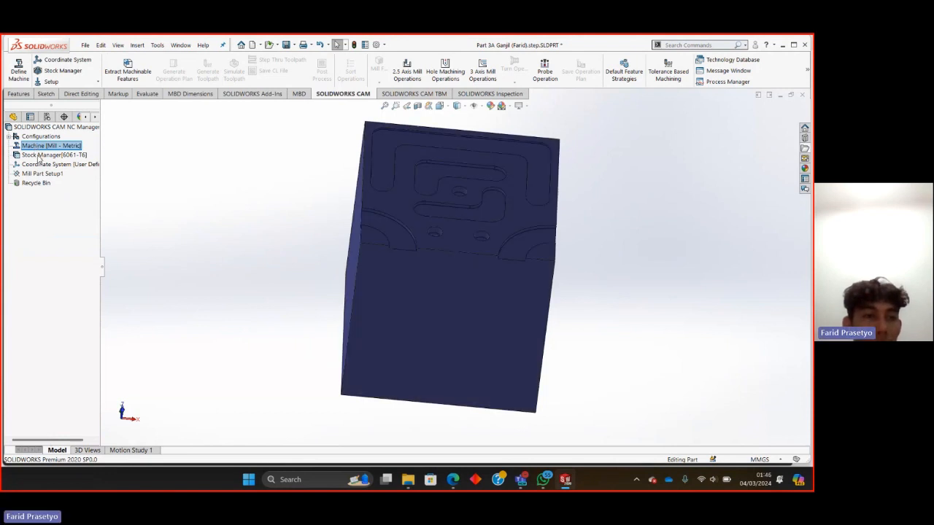
Extract the machinable features from the block for the mill part setup.
left_click(40, 155)
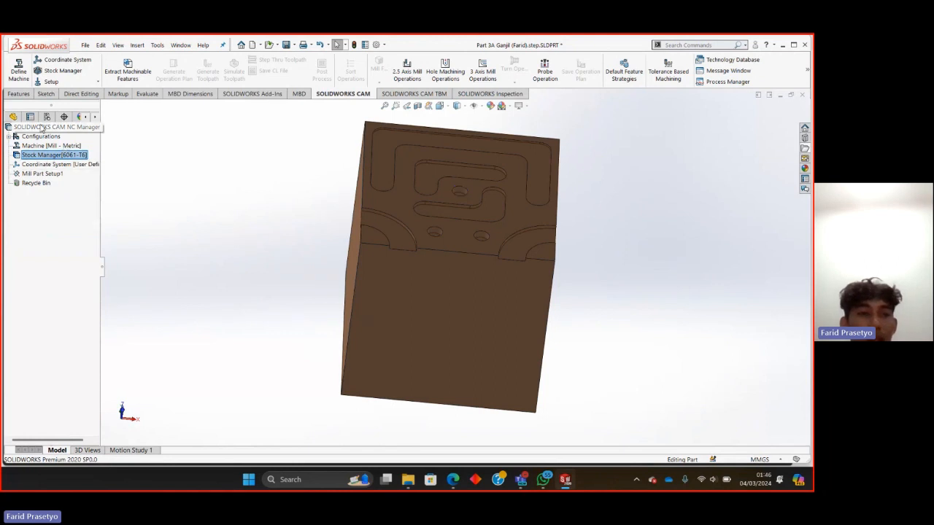
left_click(145, 64)
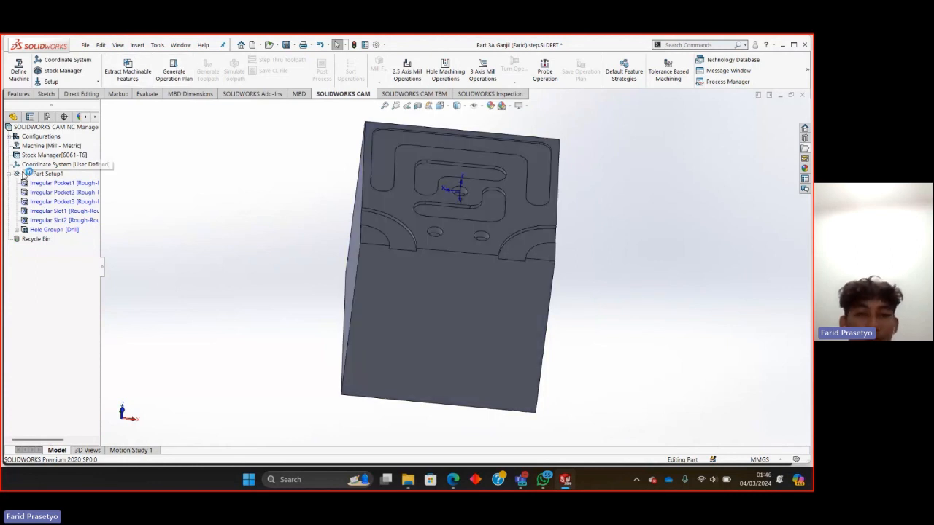
middle_click_drag(391, 281, 394, 324)
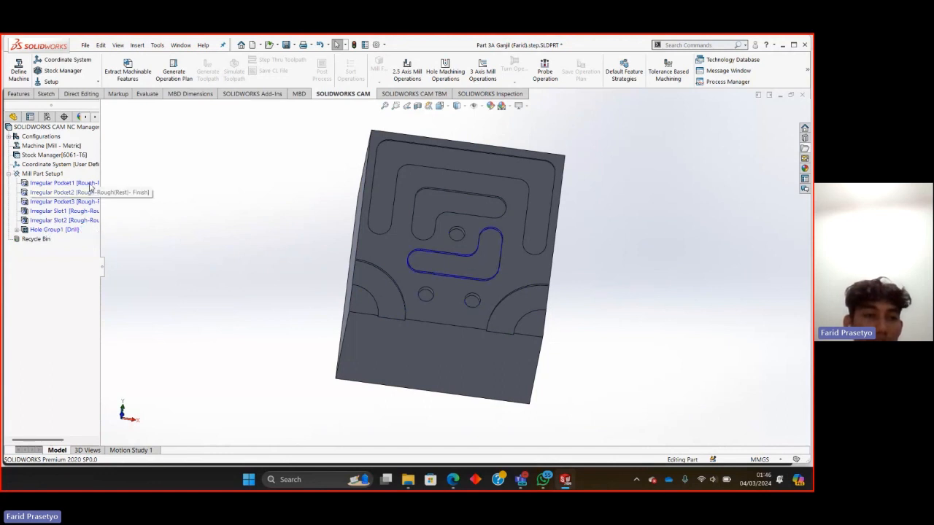
left_click(51, 127)
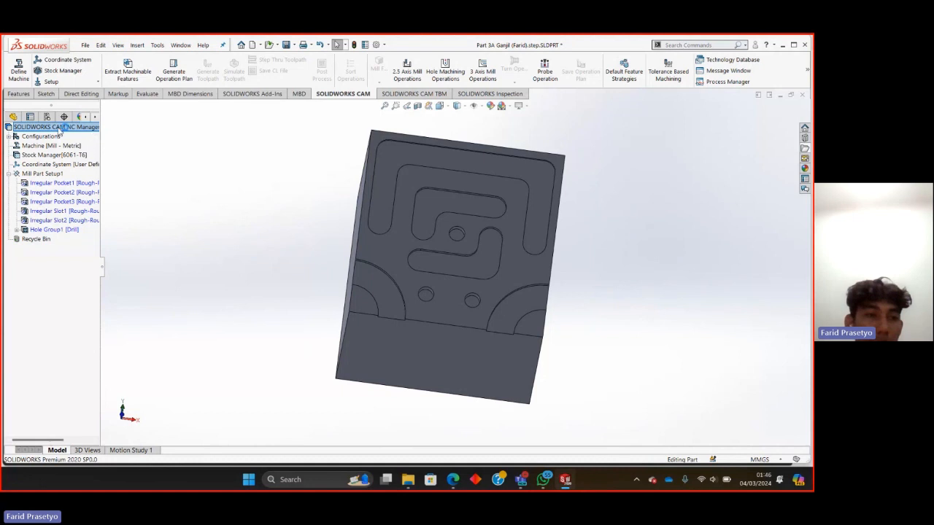
Add a 2.5-axis Rough Mill operation to Mill Part Setup1 using tool T01 - 6 Flat End and all its irregular pockets and slots.
left_click(95, 118)
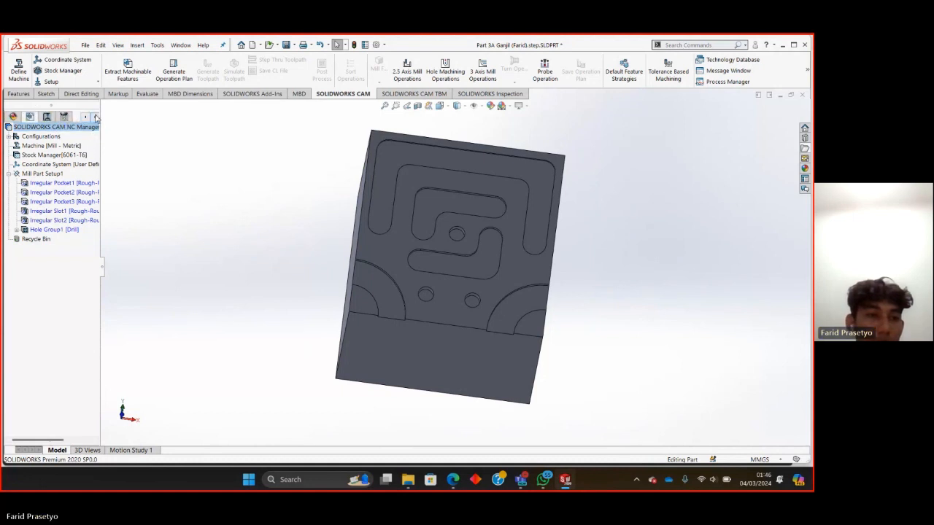
left_click(44, 119)
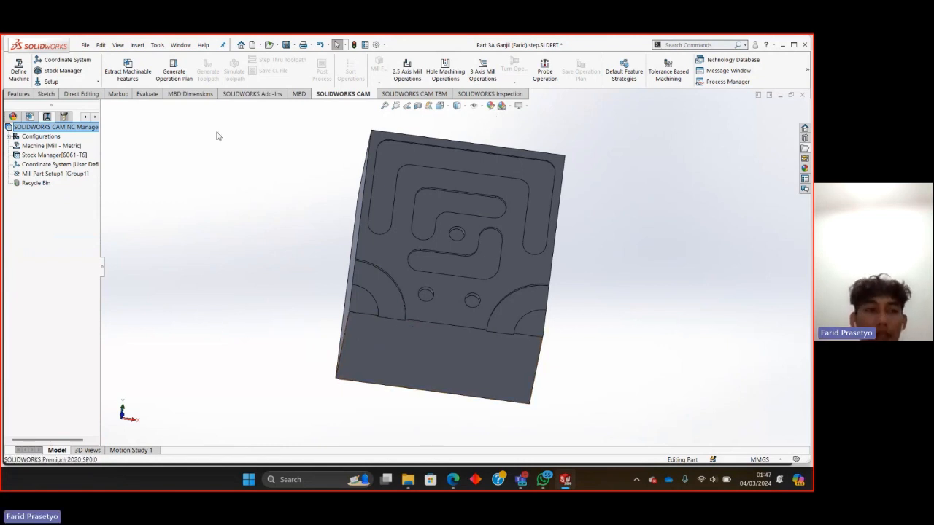
right_click(56, 177)
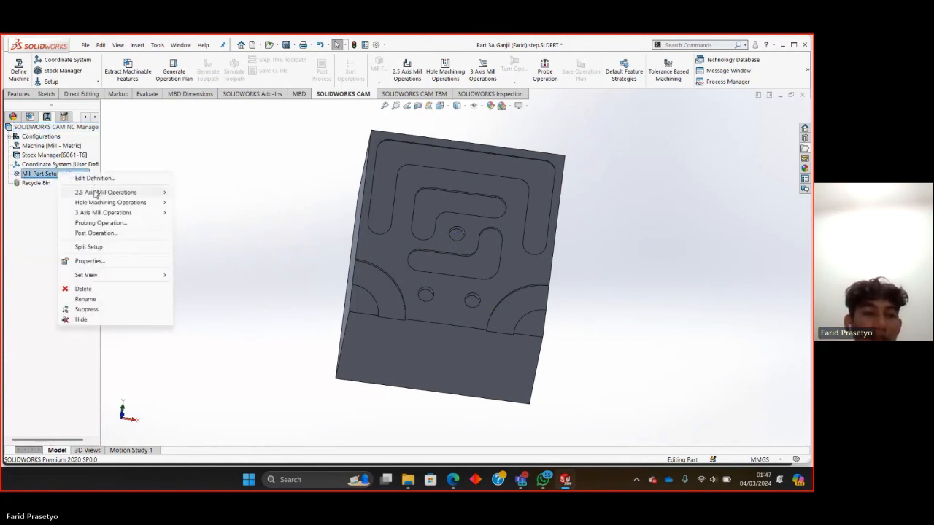
mouse_move(97, 193)
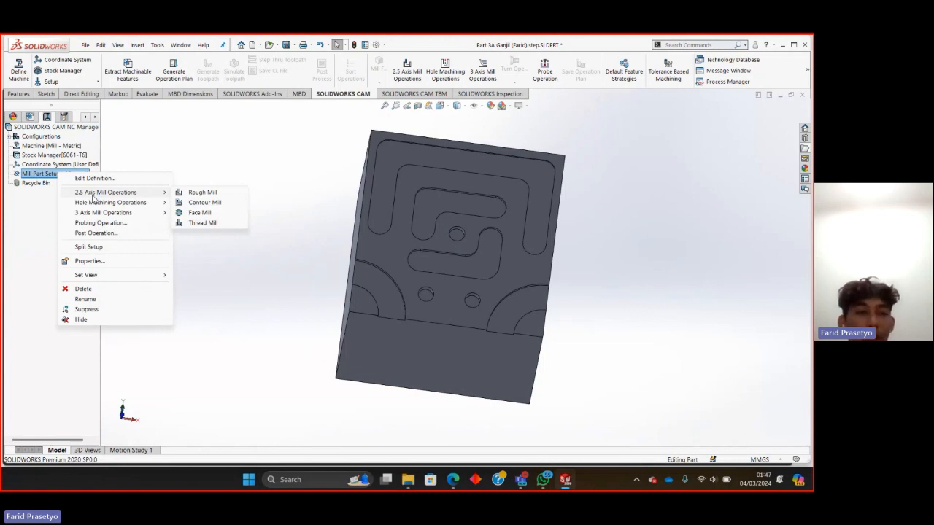
left_click(201, 193)
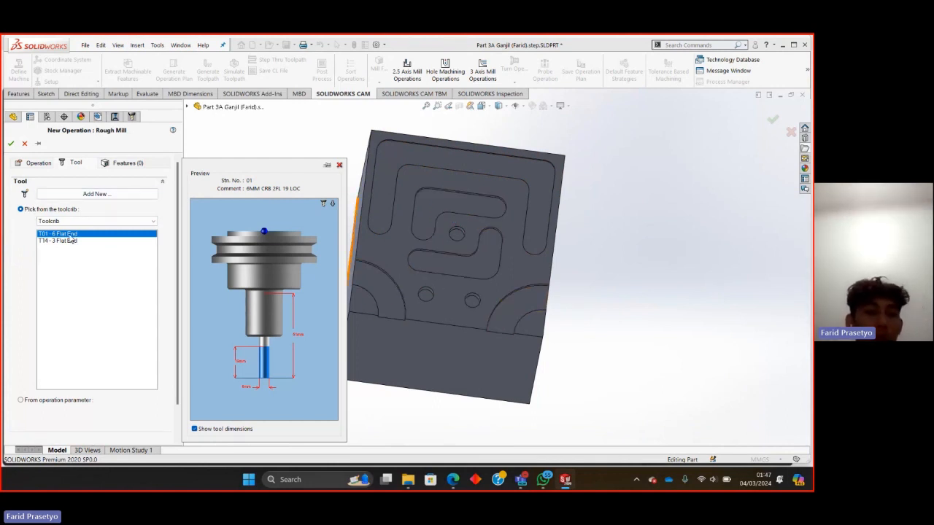
left_click(121, 165)
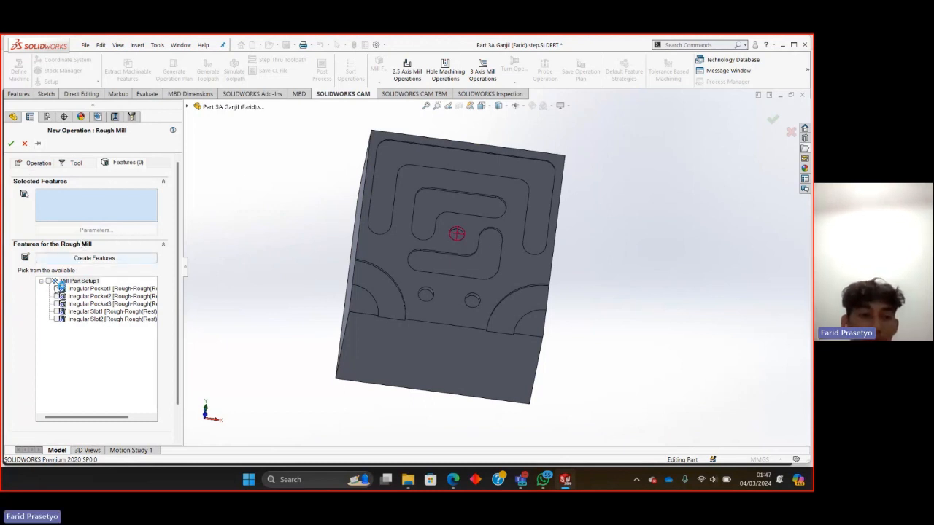
left_click(48, 280)
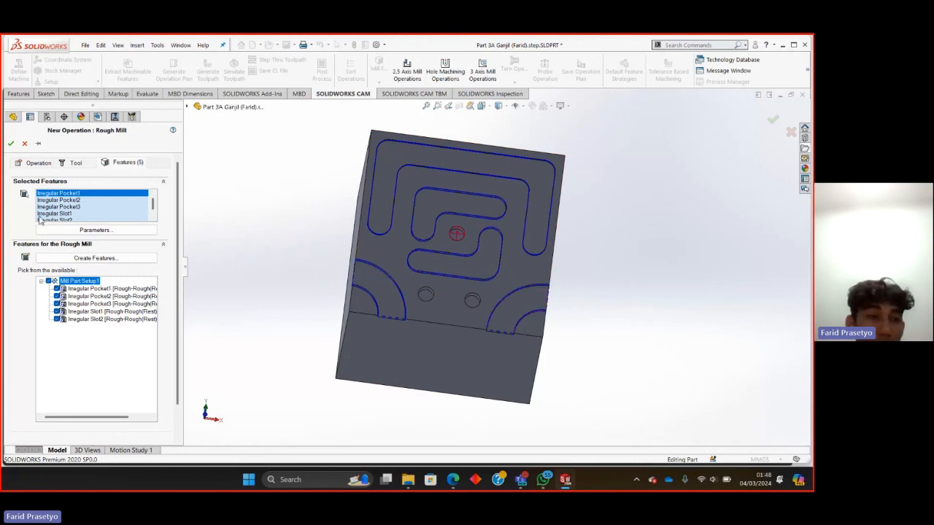
left_click(11, 142)
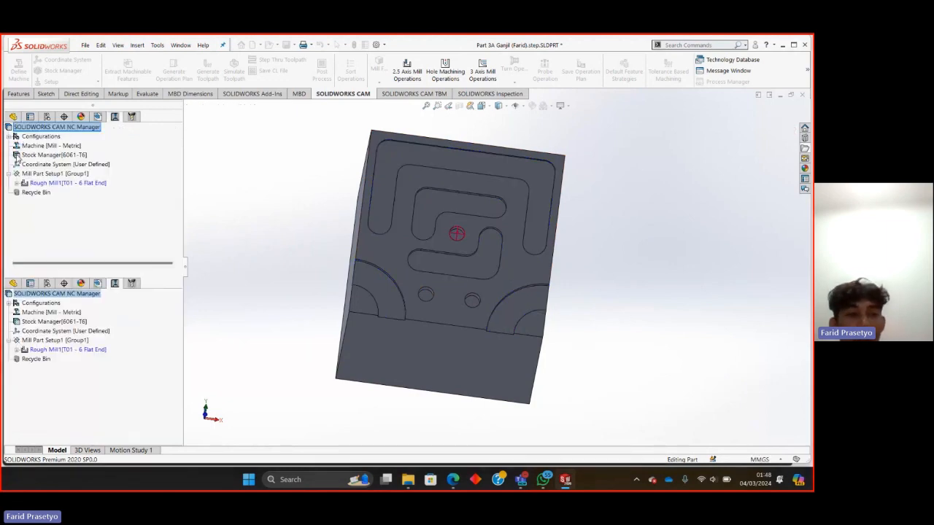
Set the rough mill operation's side allowance to 0 mm in its roughing parameters and accept them.
double_click(26, 183)
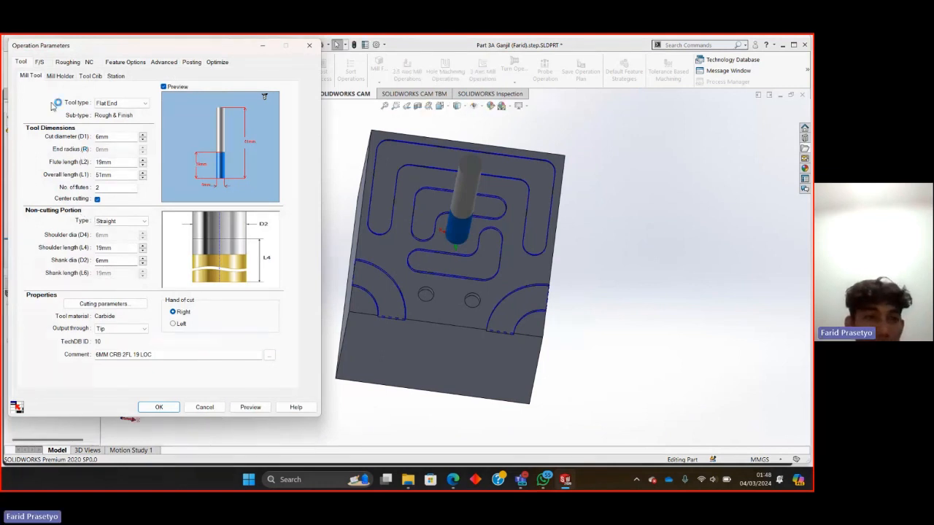
left_click(66, 63)
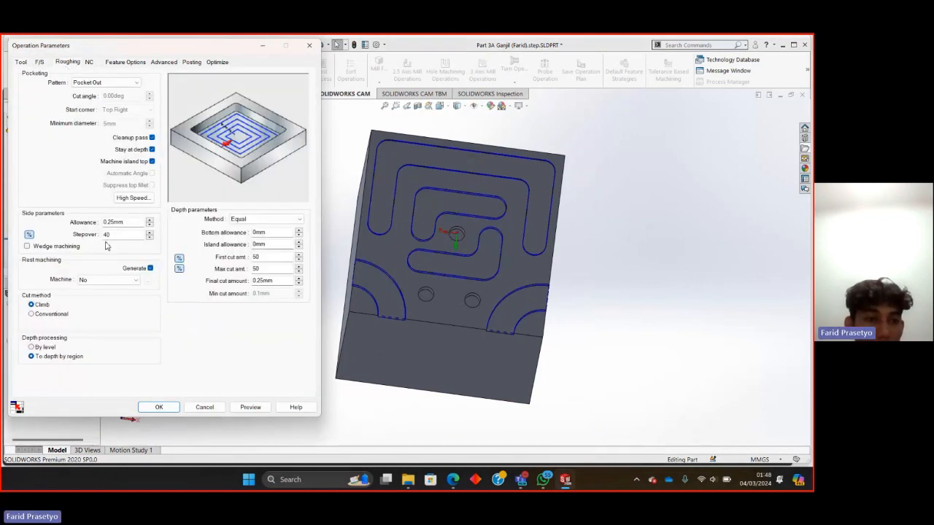
double_click(128, 222)
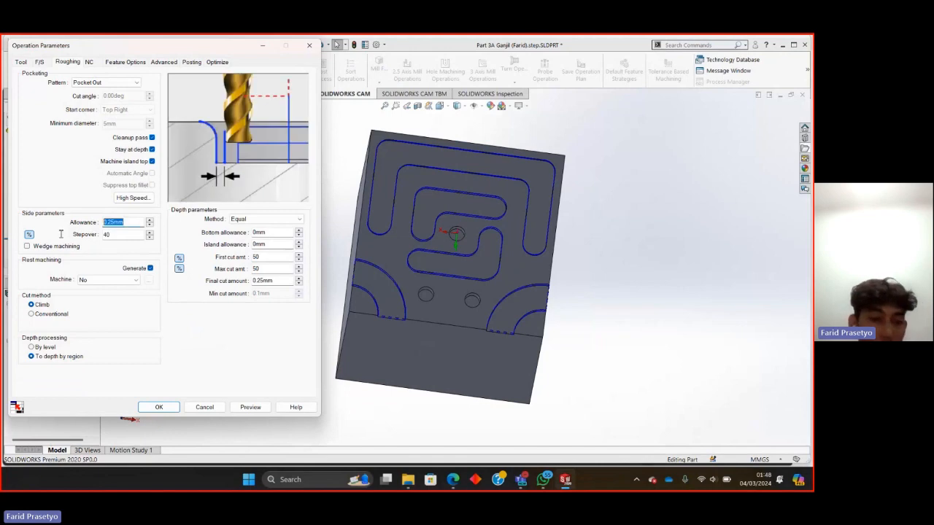
type("0")
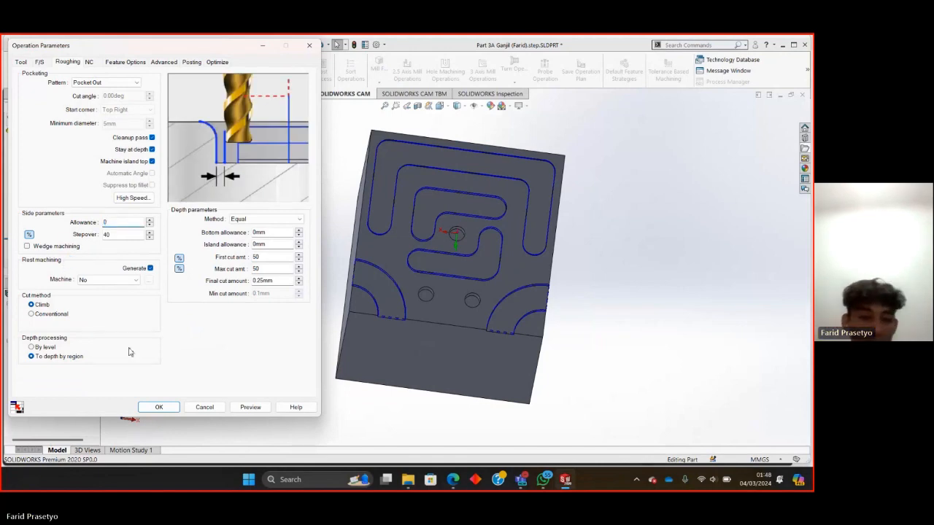
left_click(156, 408)
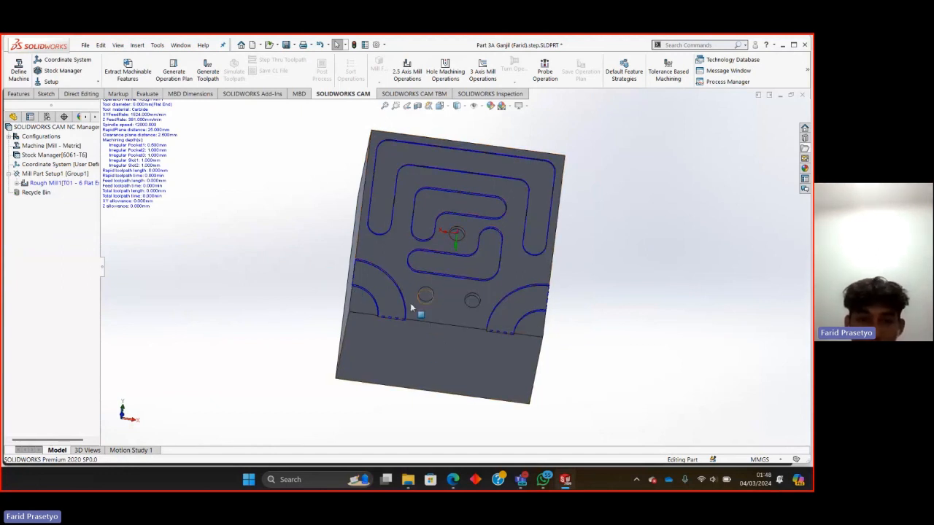
Add a Drill hole machining operation for Hole Group1 using tool T14 - 3 Flat End and accept its drilling parameters.
right_click(67, 175)
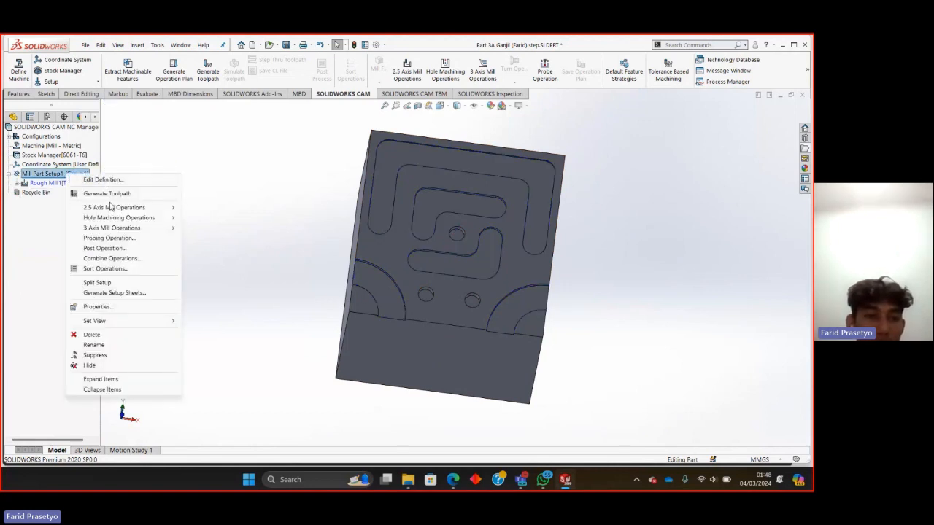
mouse_move(111, 218)
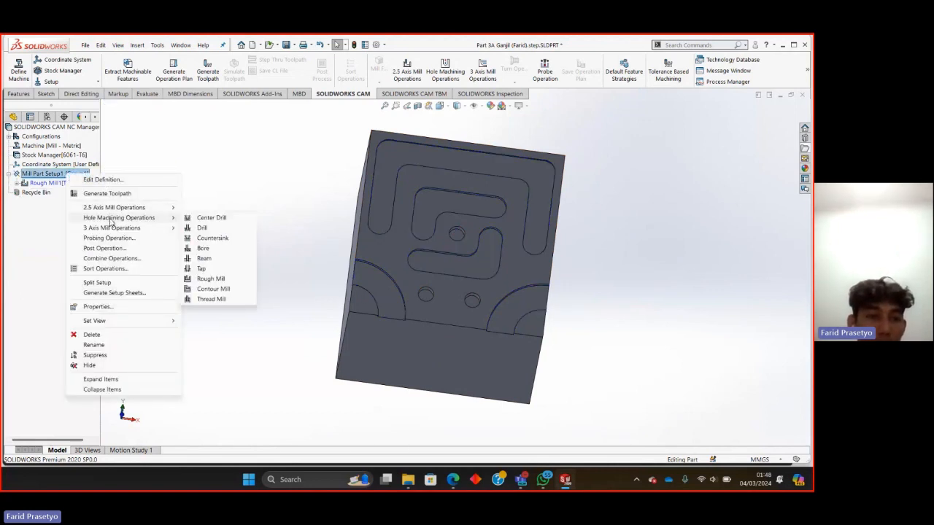
left_click(199, 228)
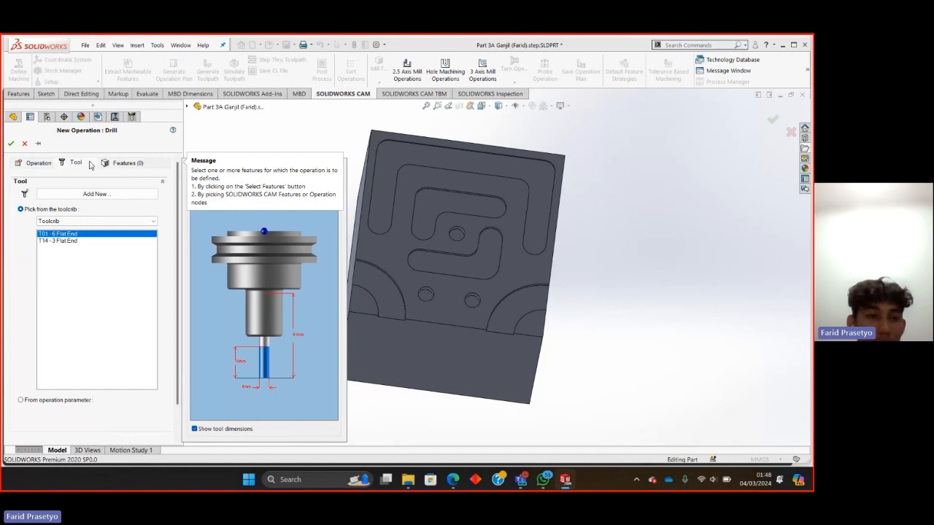
left_click(59, 242)
left_click(112, 162)
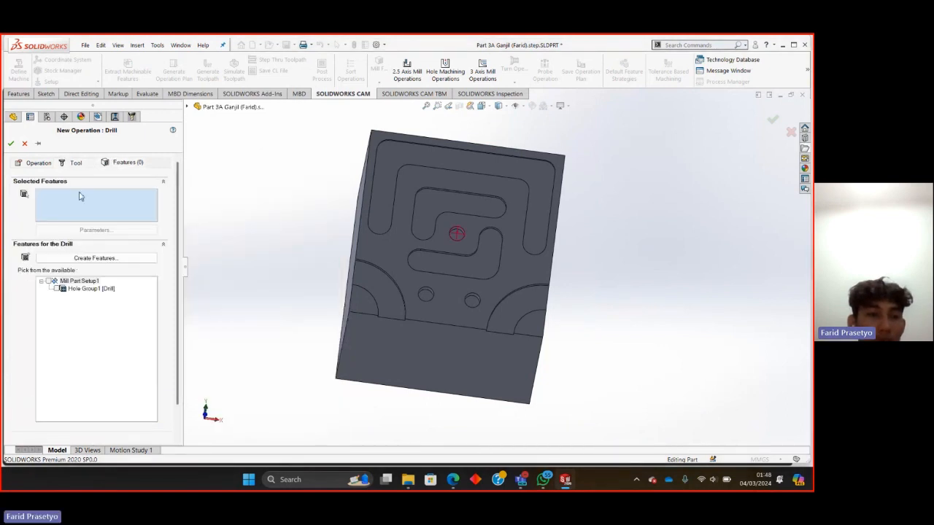
left_click(49, 281)
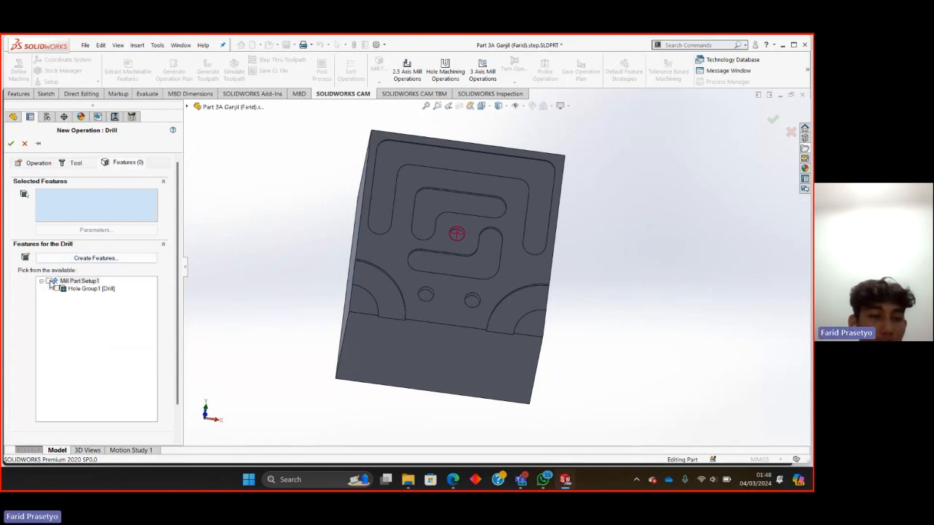
left_click(48, 280)
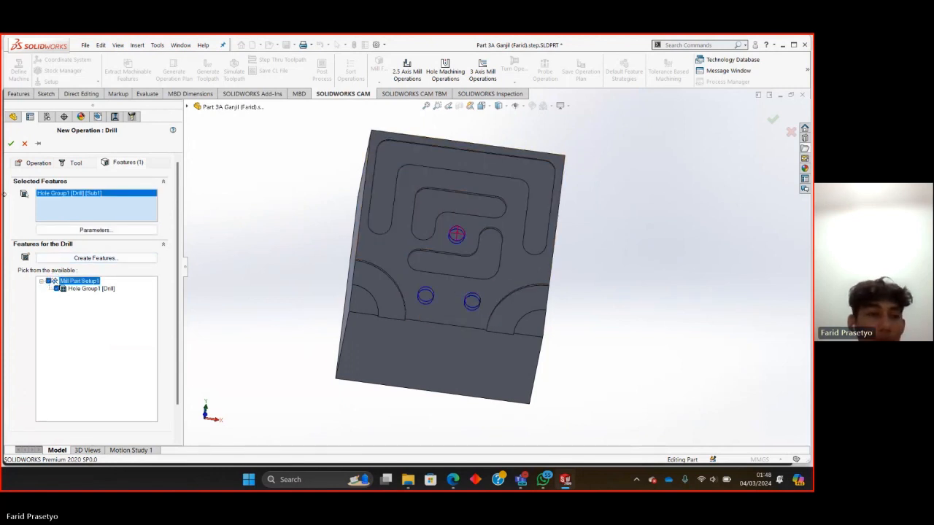
left_click(11, 143)
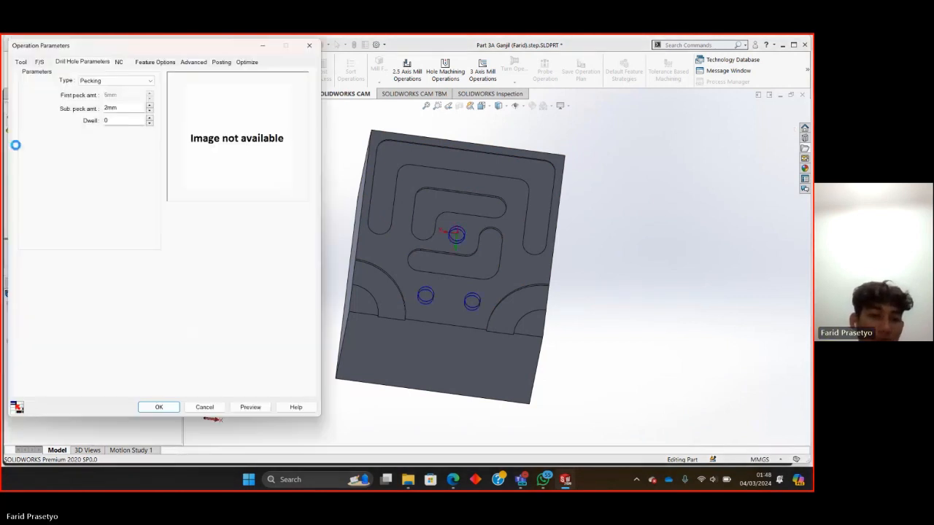
left_click(159, 407)
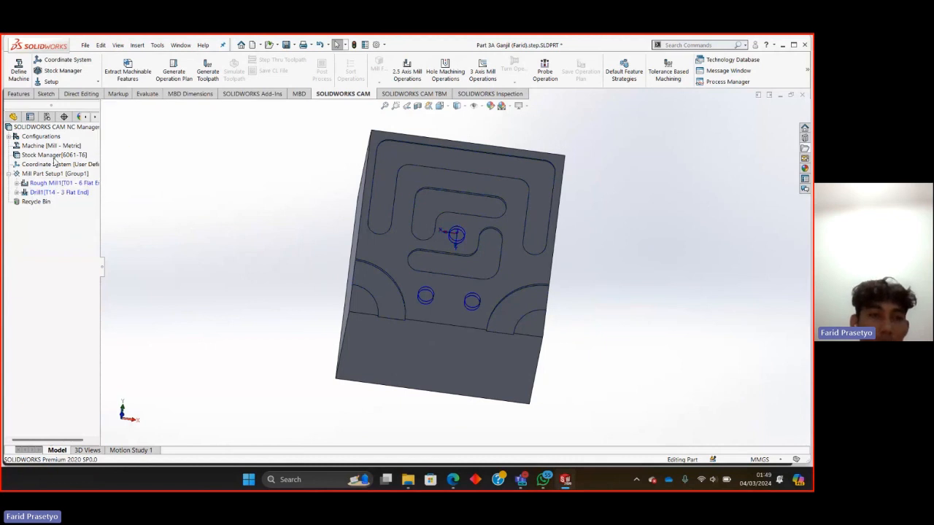
Generate the toolpaths for the rough mill and drill operations and preview each one on the block.
left_click(215, 70)
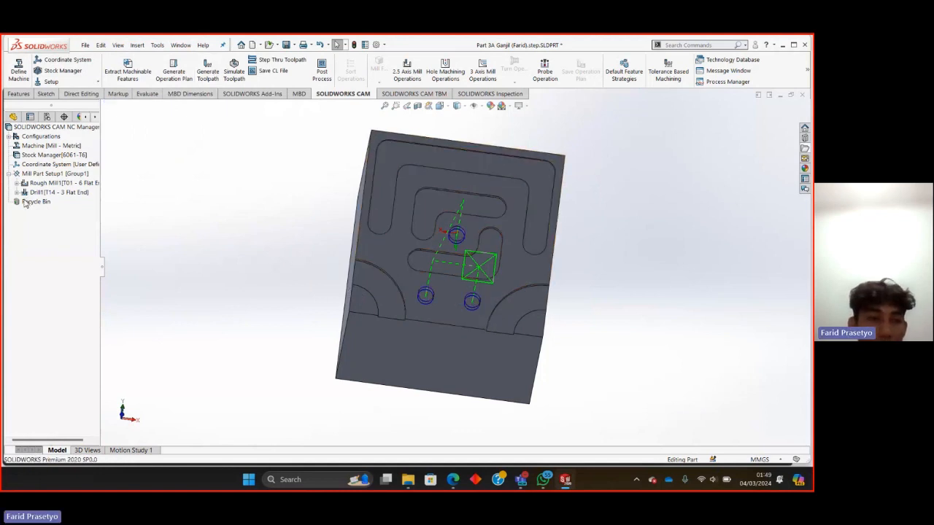
mouse_move(47, 185)
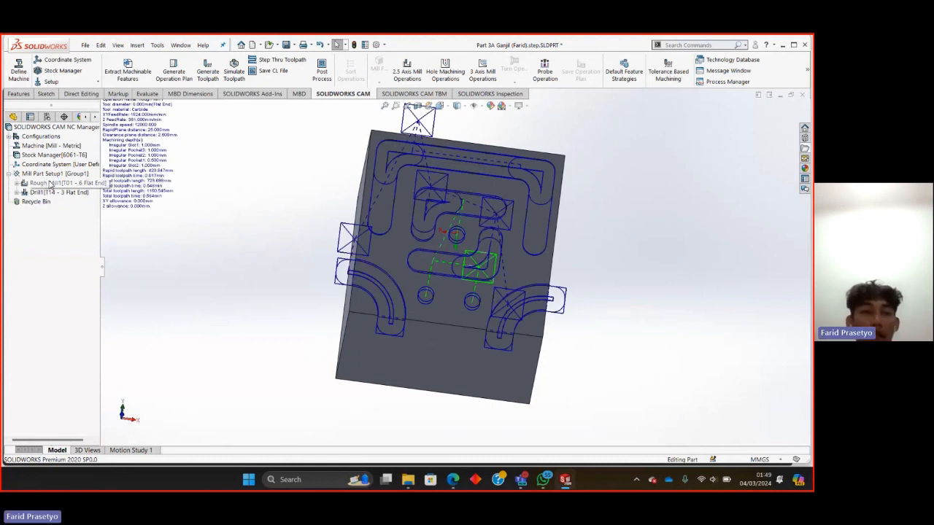
mouse_move(68, 196)
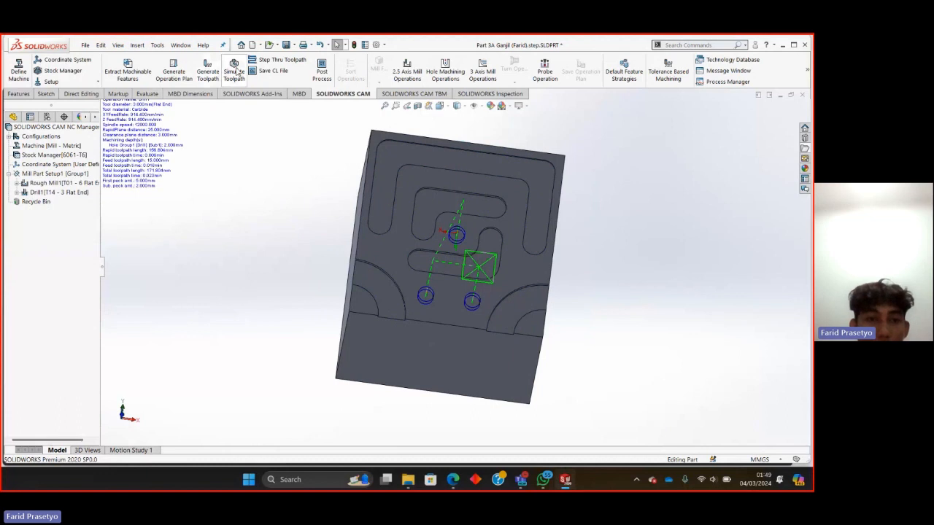
Simulate the toolpaths to the end, starting at reduced speed, inspecting the cutting from several angles, and raising the speed midway.
left_click(234, 71)
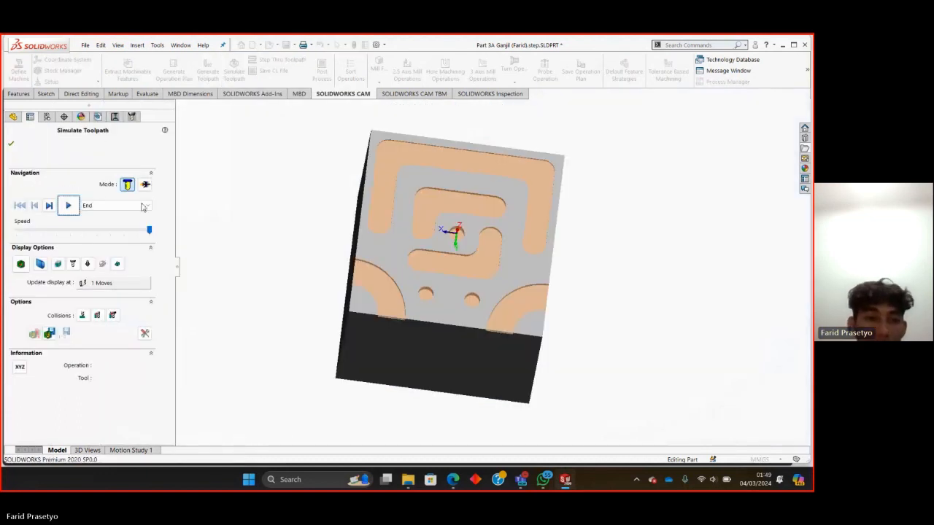
left_click_drag(149, 230, 61, 230)
middle_click_drag(390, 305, 371, 304)
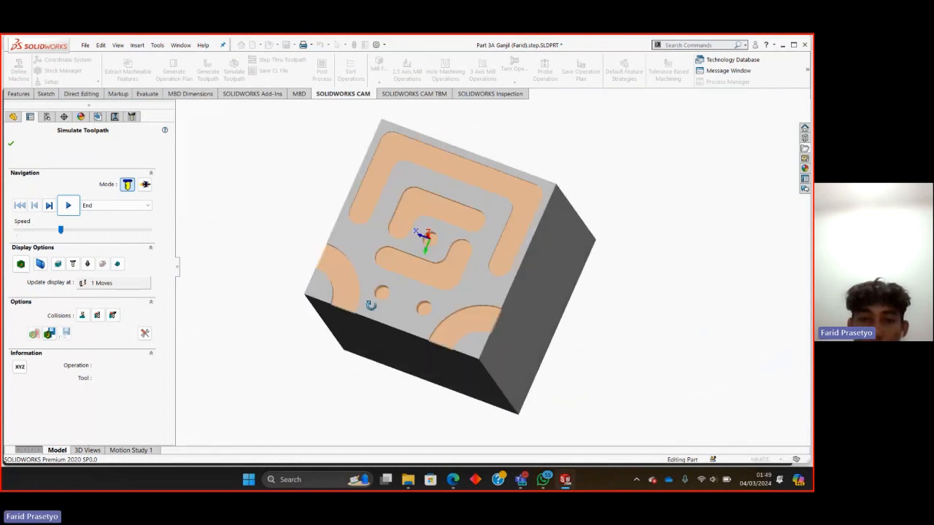
middle_click_drag(533, 396, 283, 216)
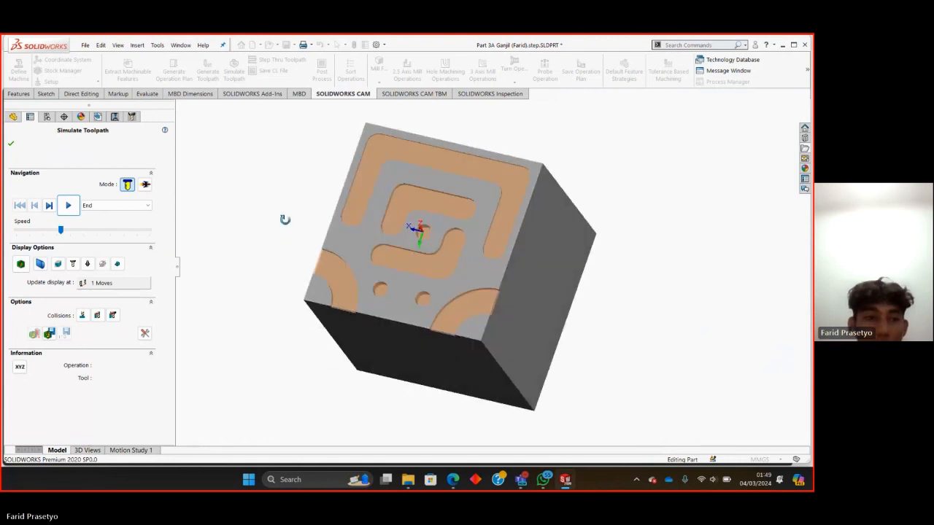
left_click(67, 206)
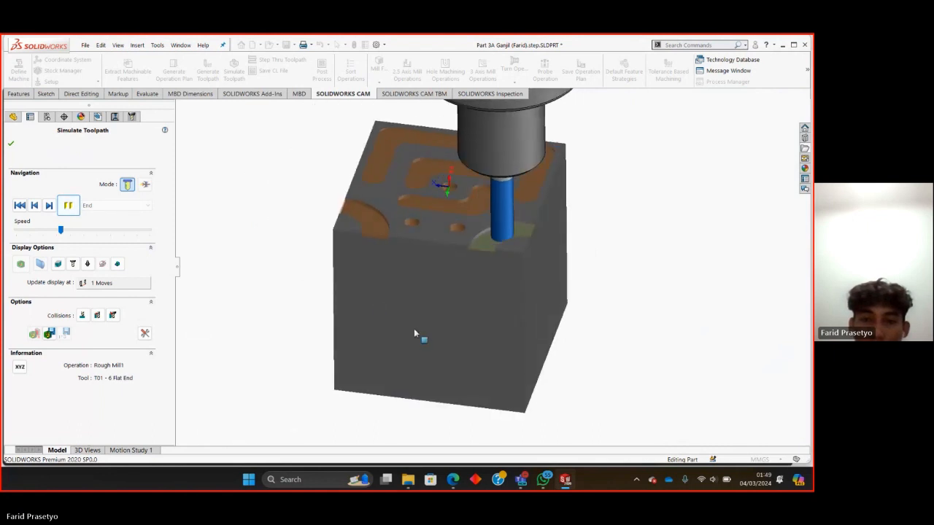
middle_click_drag(414, 329, 438, 333)
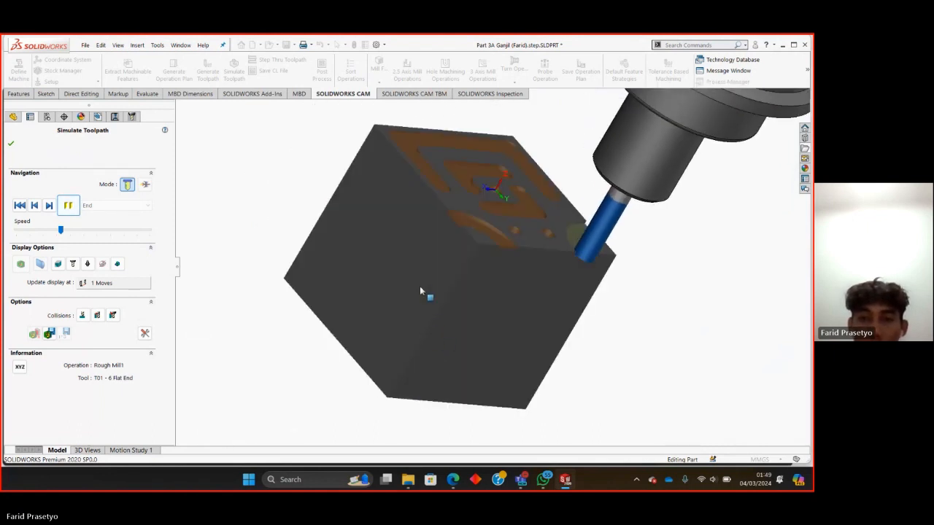
middle_click_drag(407, 279, 392, 319)
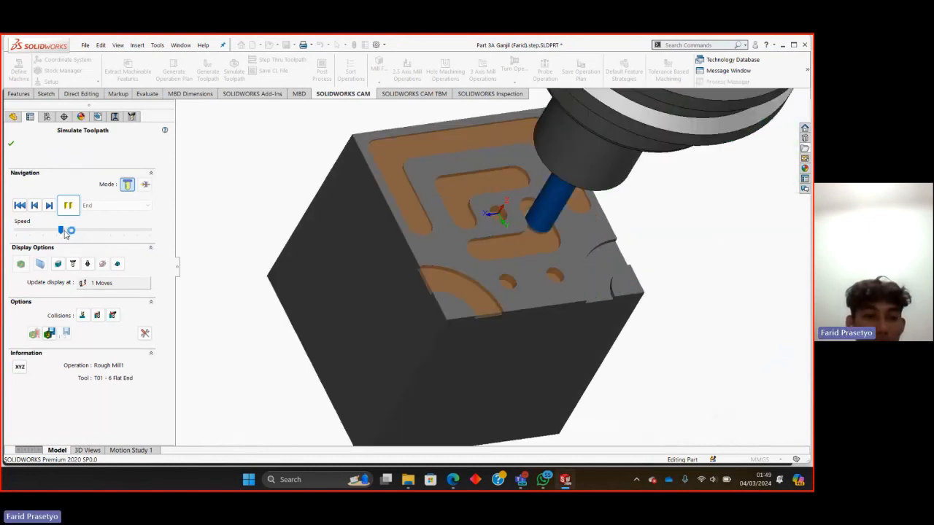
left_click_drag(64, 232, 103, 232)
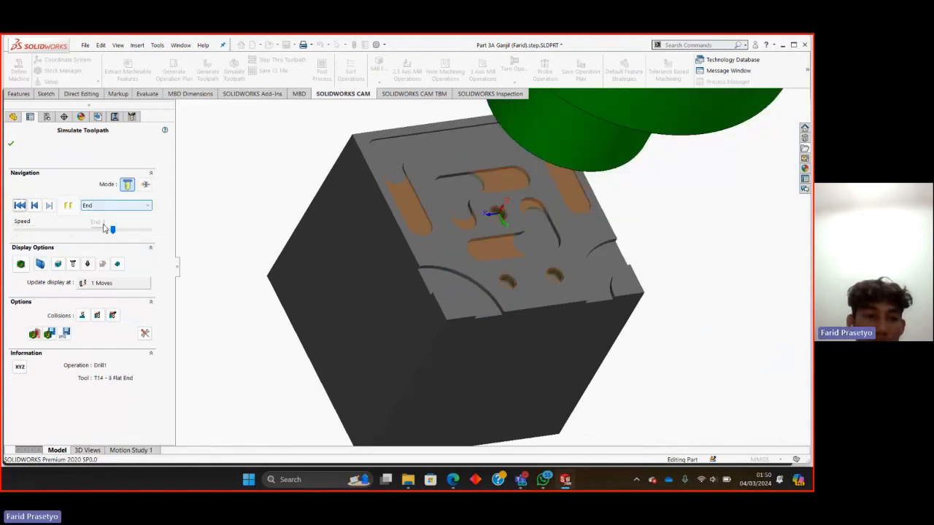
Show the difference between the simulated stock and the target part, inspect the machined face from several angles, and close the simulation.
mouse_move(500, 309)
middle_mouse_down()
mouse_move(469, 305)
mouse_move(506, 301)
middle_mouse_up()
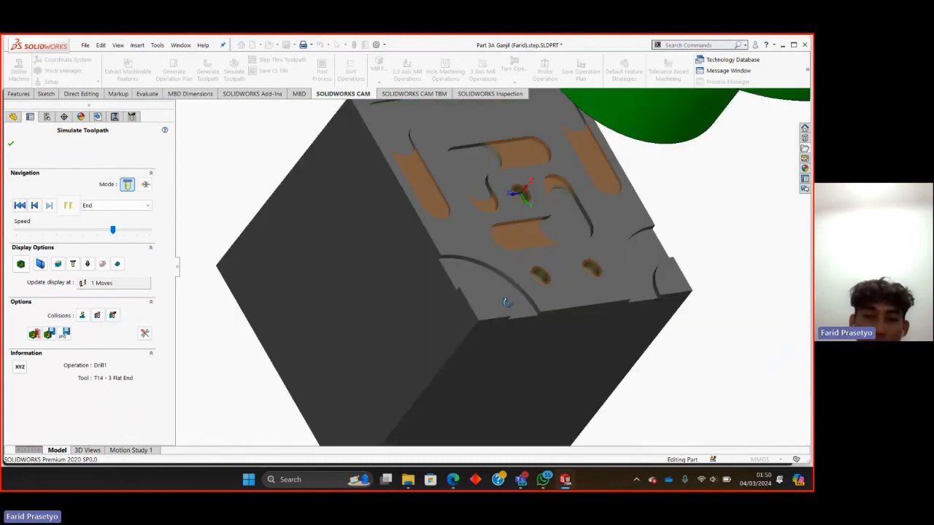
left_click(21, 264)
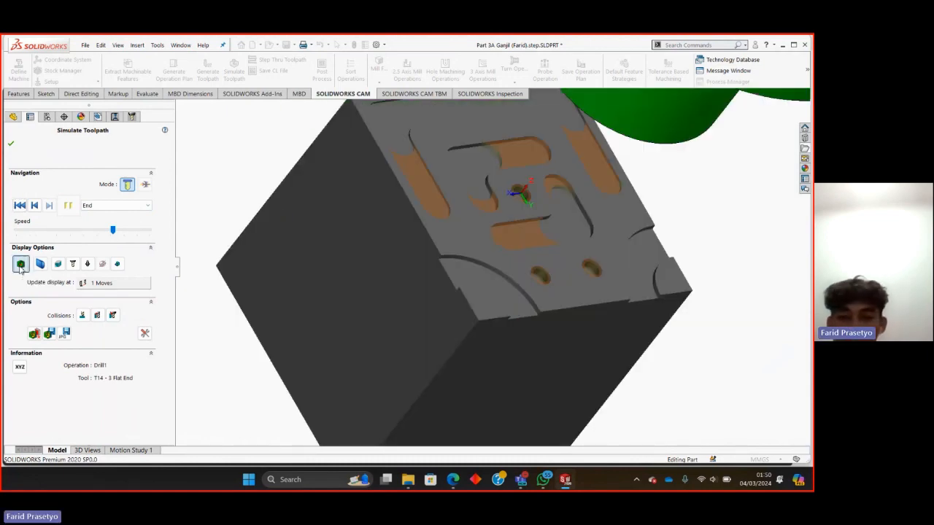
middle_click_drag(459, 375, 410, 267)
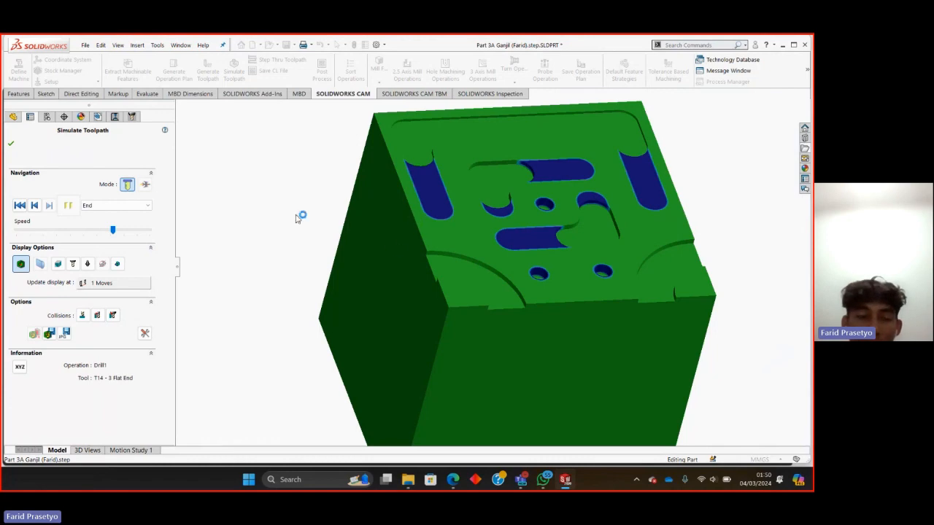
middle_click_drag(563, 271, 564, 276)
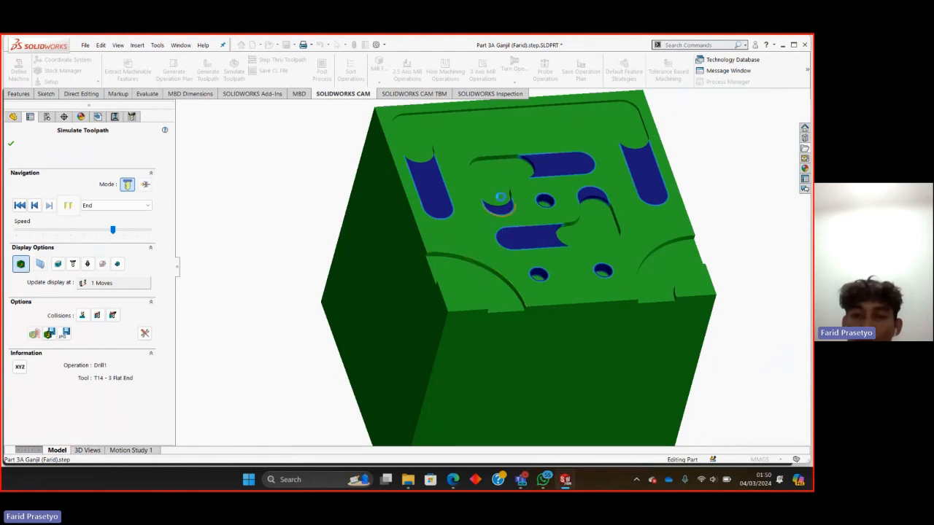
scroll(491, 177, "up", 1)
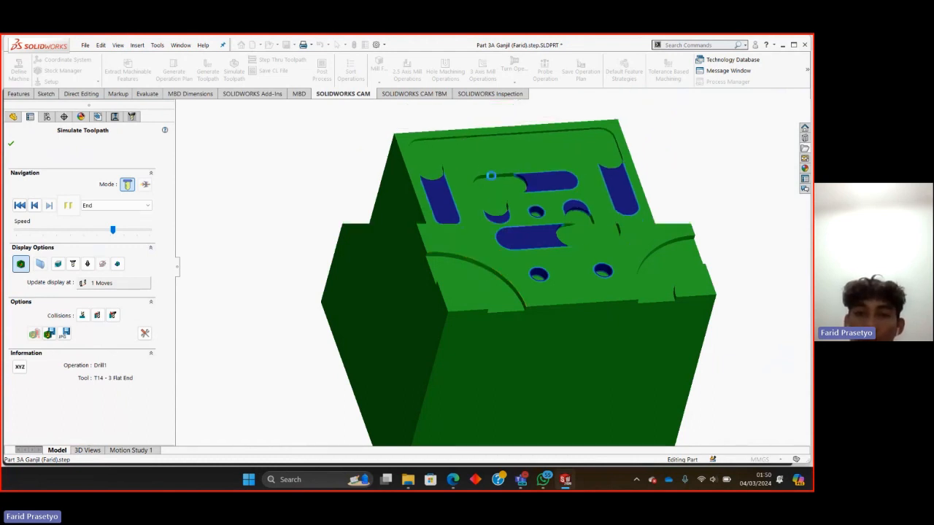
scroll(619, 161, "down", 1)
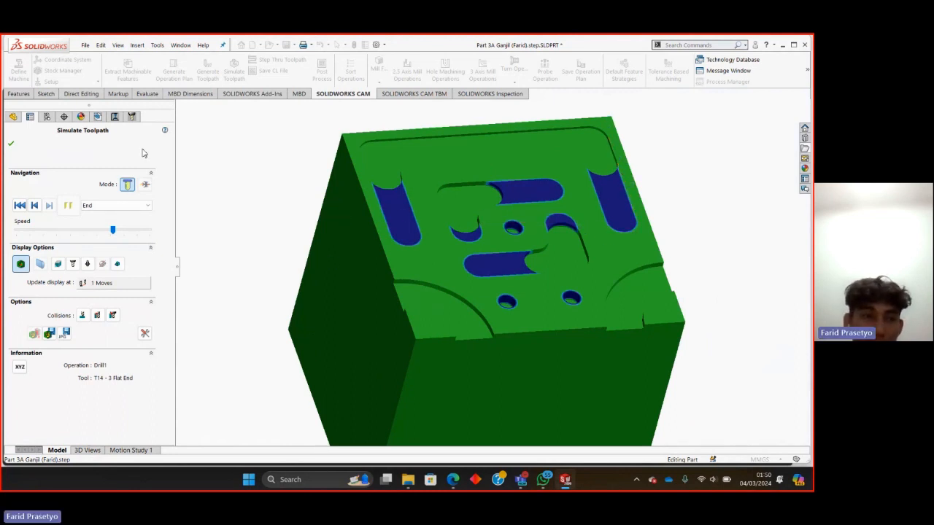
left_click(11, 145)
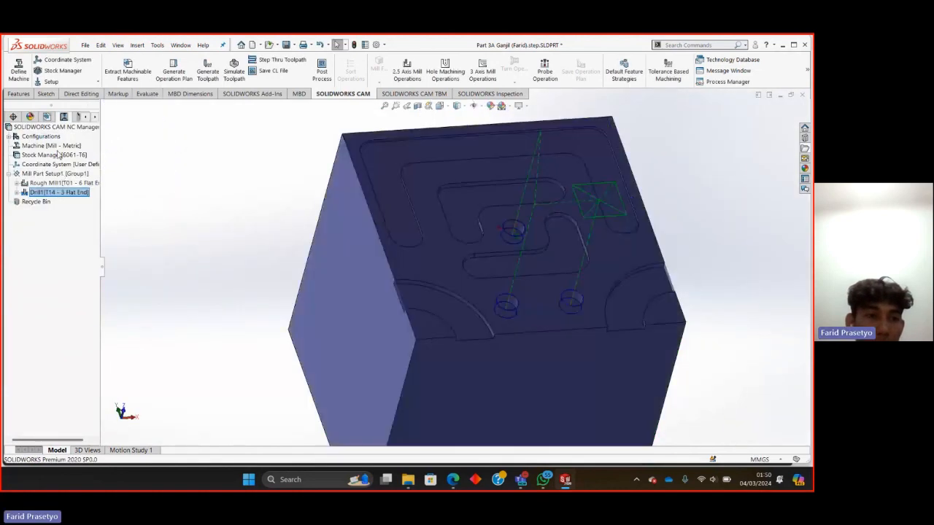
left_click(66, 192)
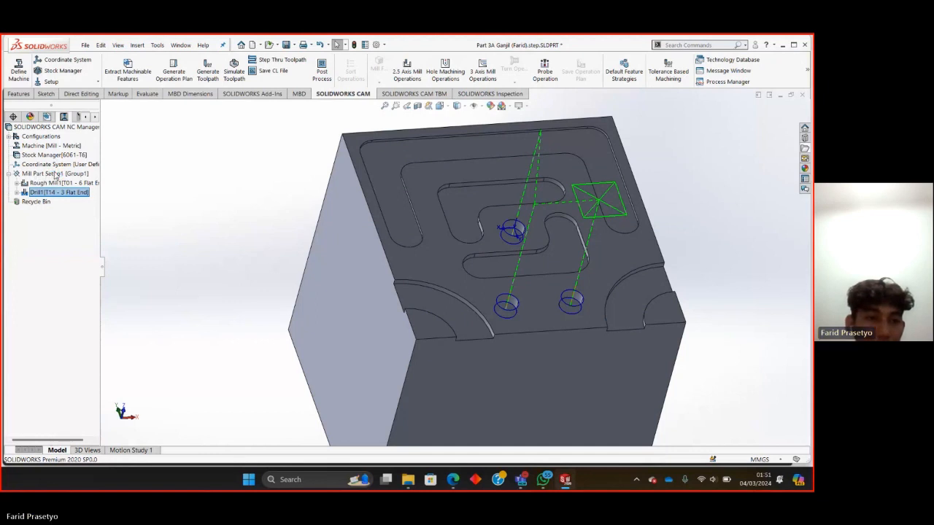
Add a 2.5 axis Rough Mill operation to Mill Part Setup1 using tool T14 - 3 Flat End for Irregular Pocket1, Pocket2 and Pocket3.
right_click(55, 175)
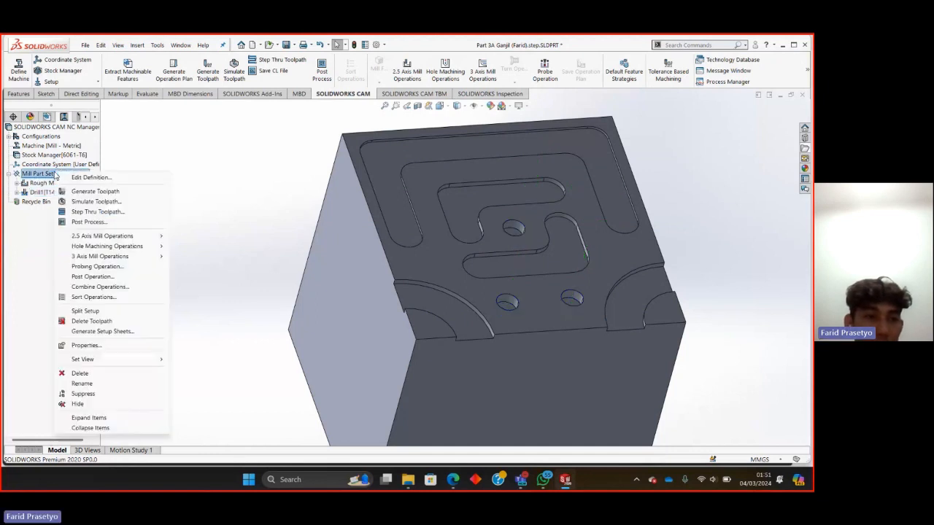
mouse_move(95, 237)
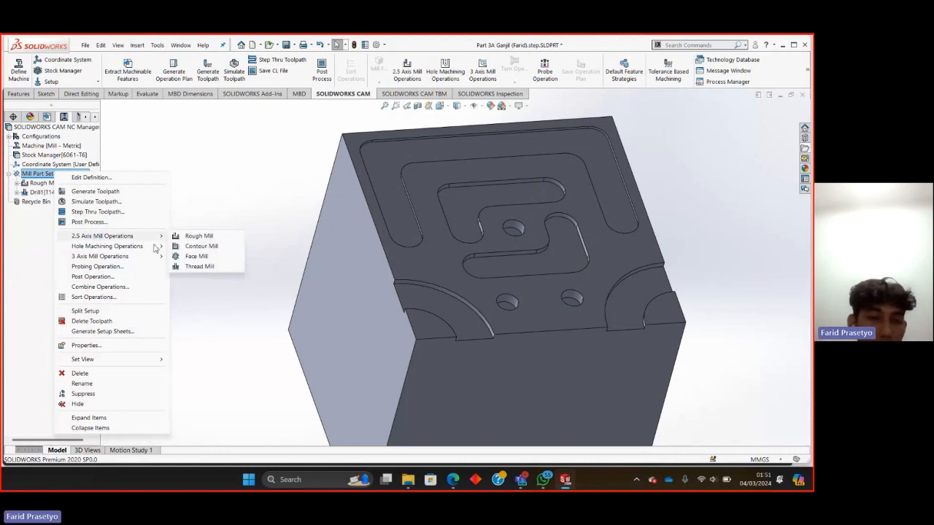
left_click(198, 236)
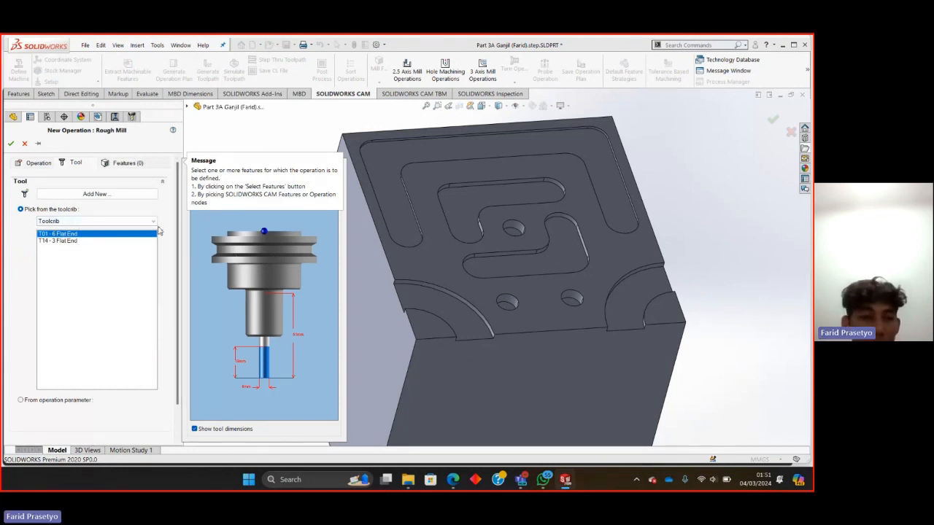
left_click(59, 241)
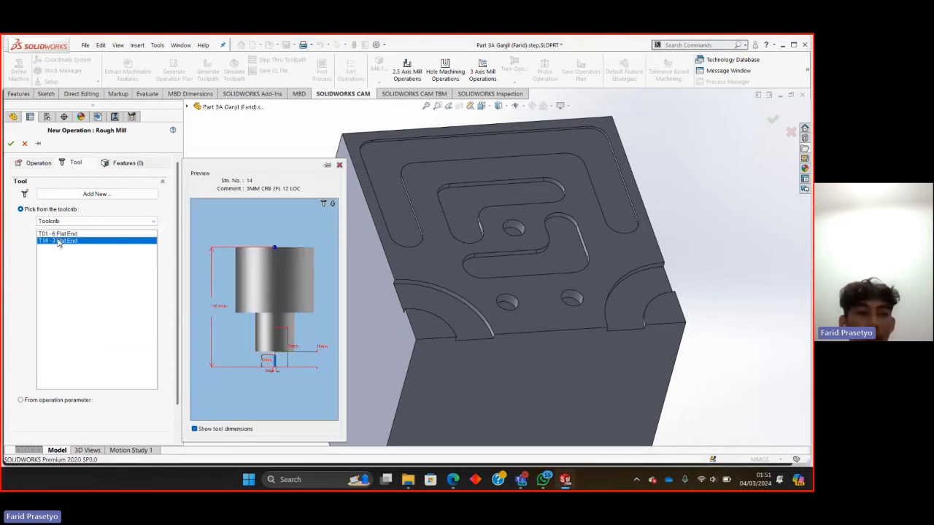
left_click(124, 164)
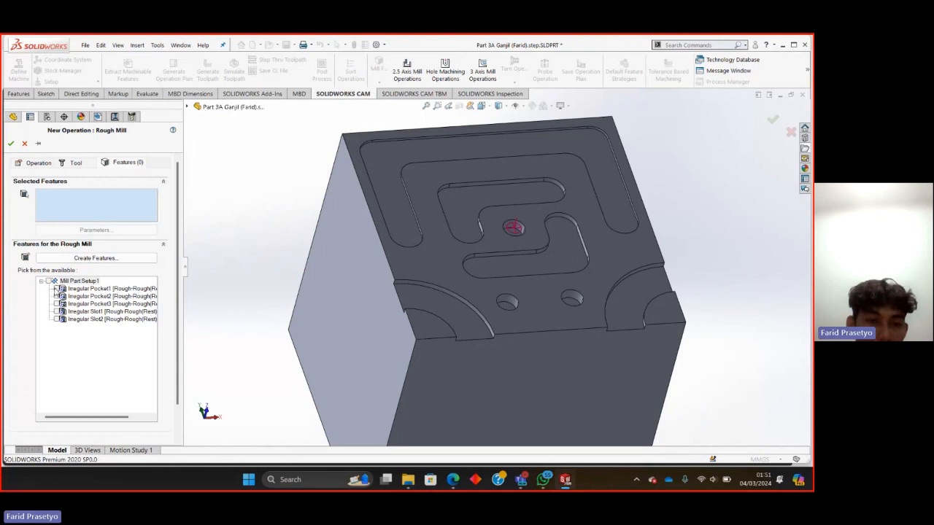
middle_click_drag(506, 316, 478, 315)
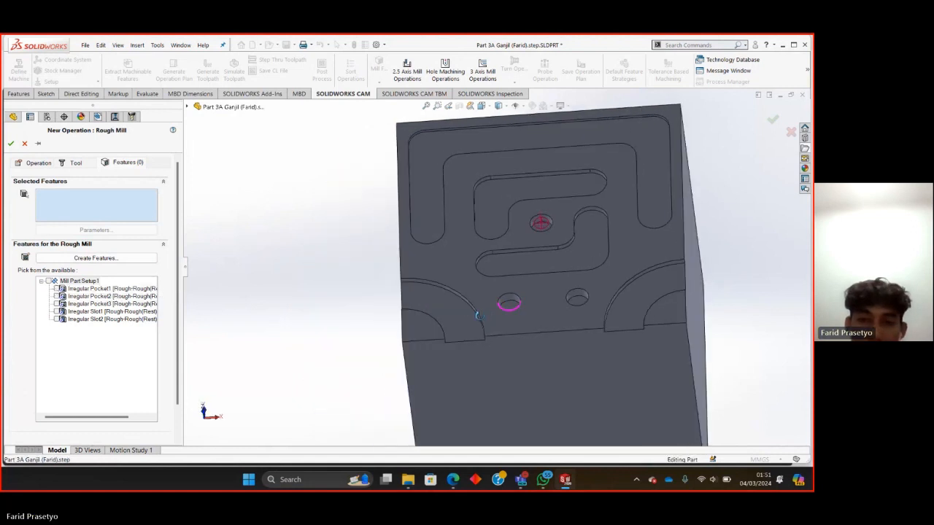
left_click(59, 289)
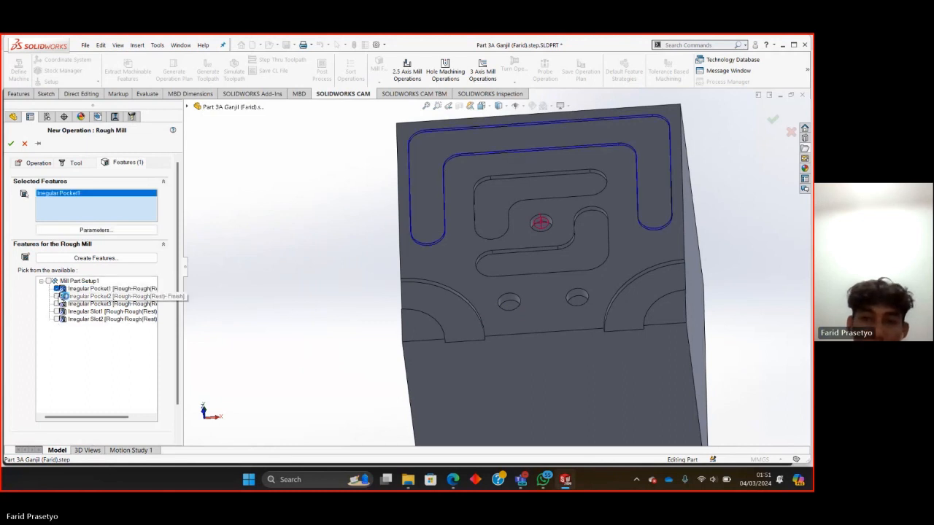
left_click(58, 296)
left_click(58, 304)
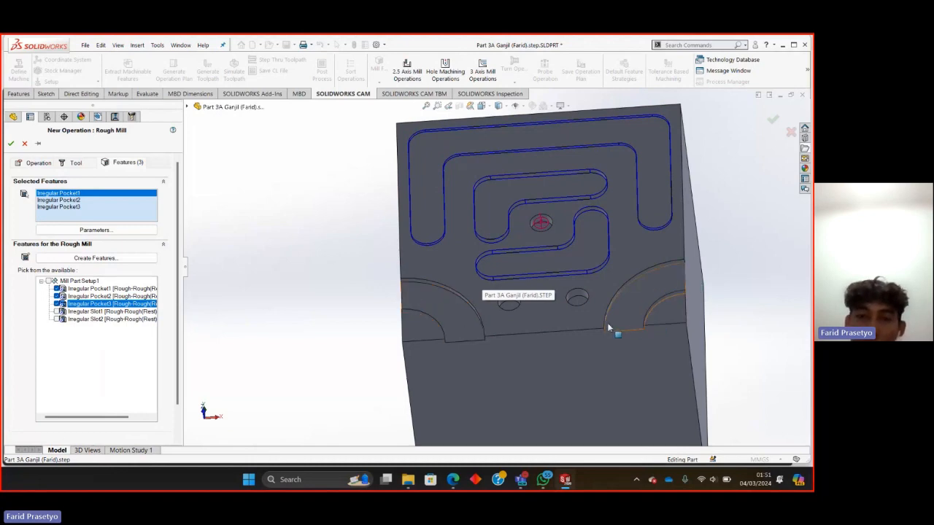
left_click(10, 144)
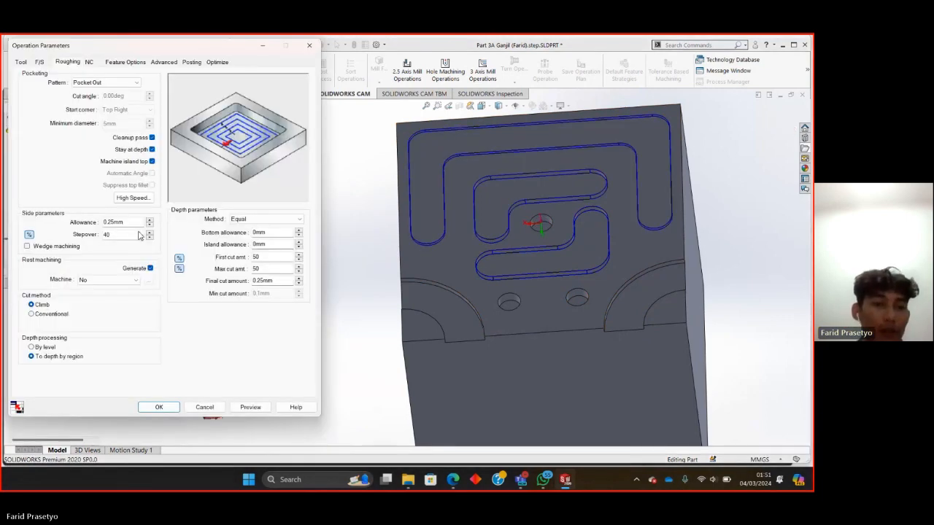
Set the new rough mill operation's side allowance to 0 and accept its roughing parameters.
left_click(129, 222)
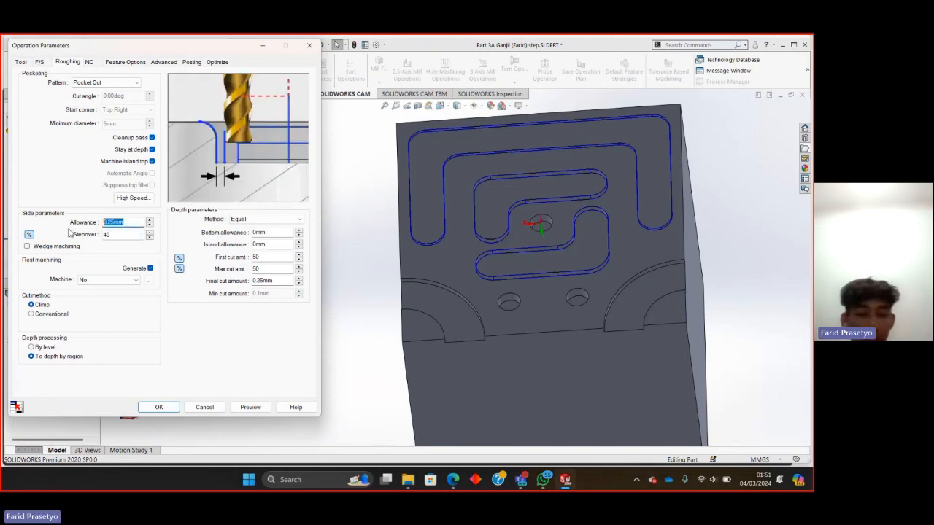
type("0")
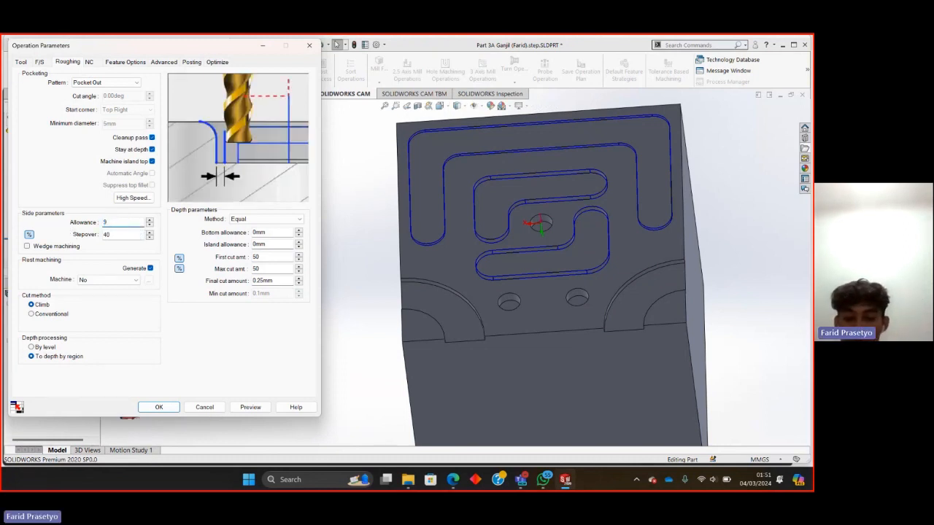
type("0")
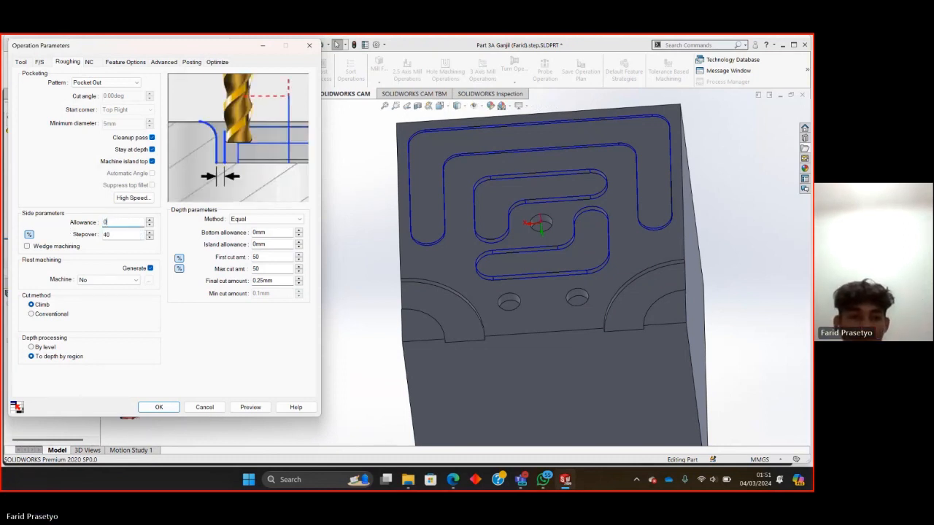
left_click(167, 408)
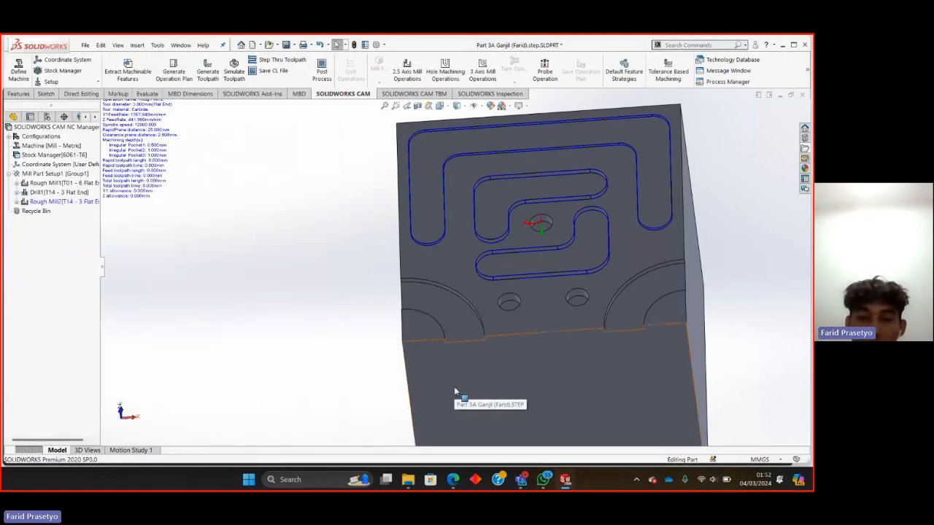
Check the specimen drawing in Edge, return to SOLIDWORKS, and add the 4MM CRB 2FL 14 LOC flat end mill to the machine's tool crib.
middle_click_drag(454, 390, 470, 350)
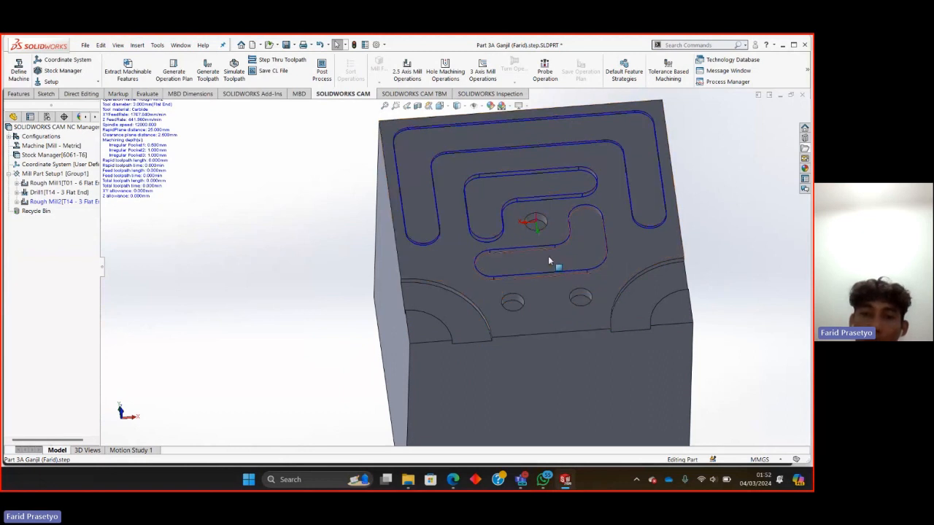
left_click(451, 481)
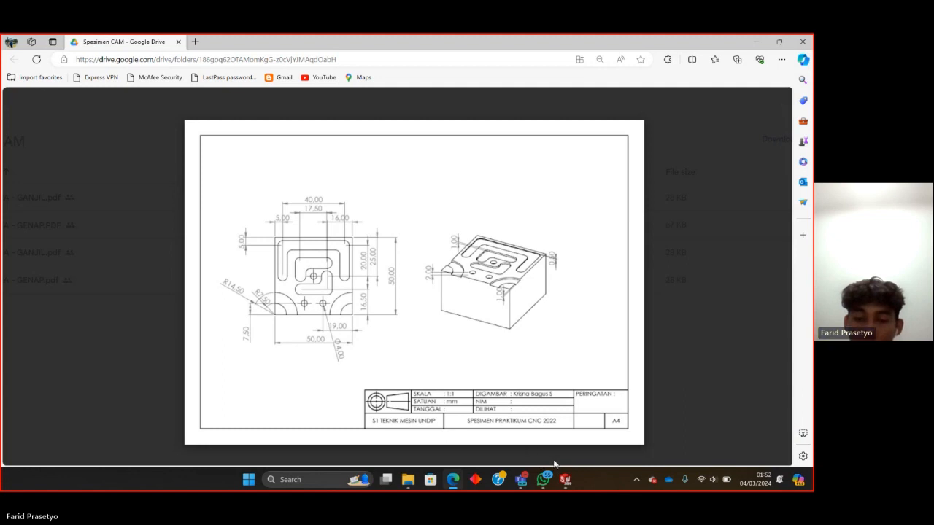
left_click(566, 481)
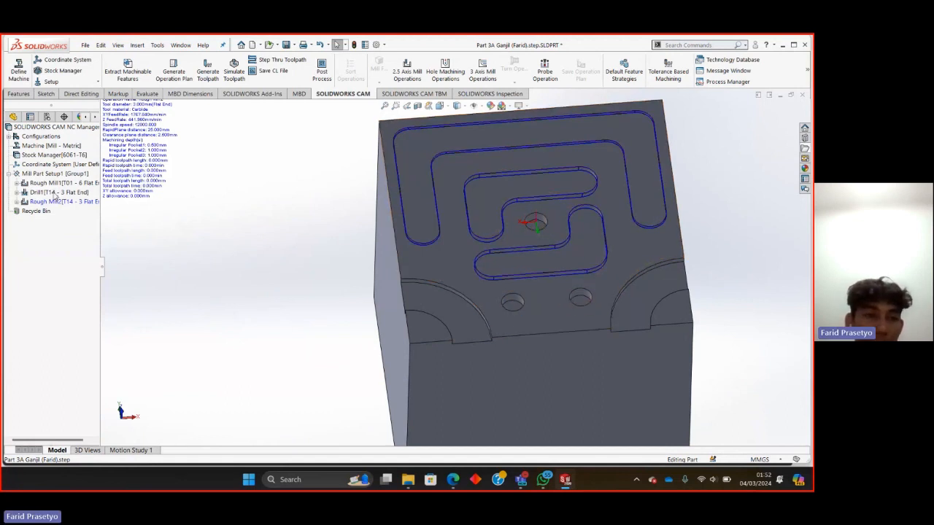
right_click(39, 146)
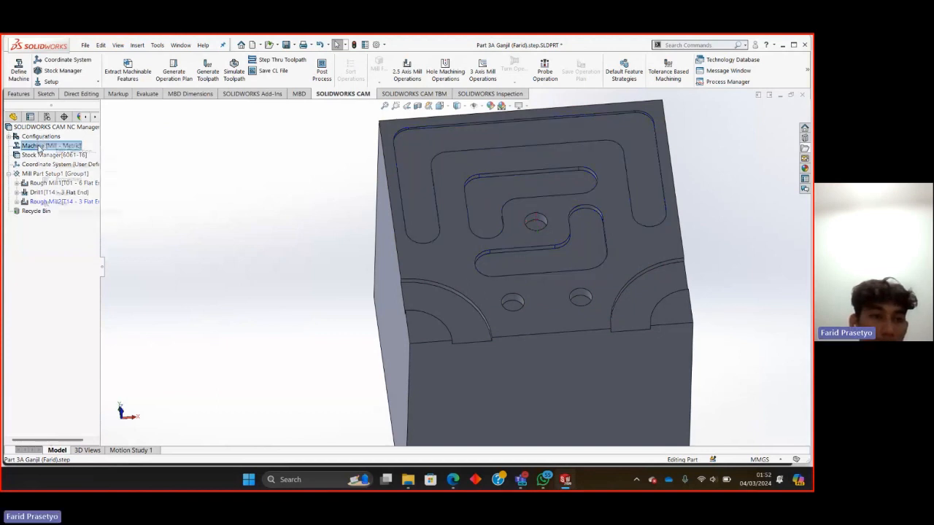
left_click(75, 151)
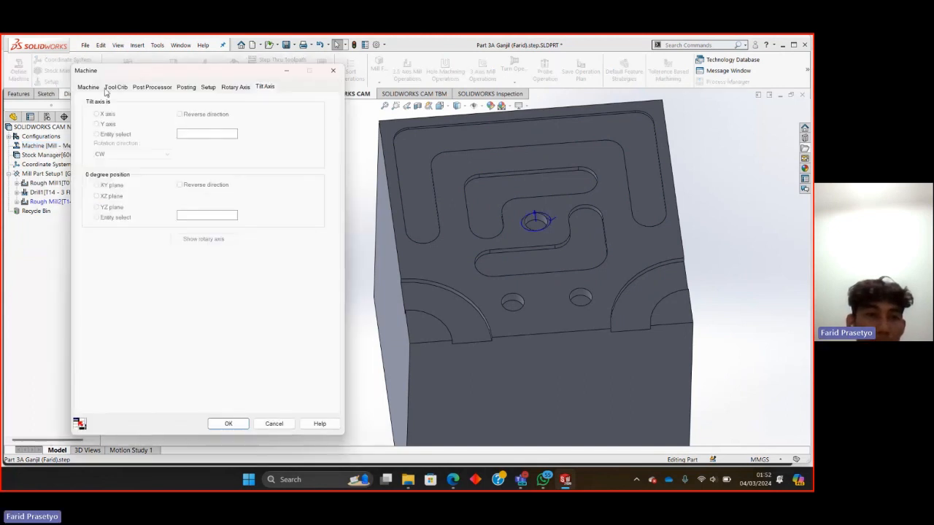
left_click(115, 87)
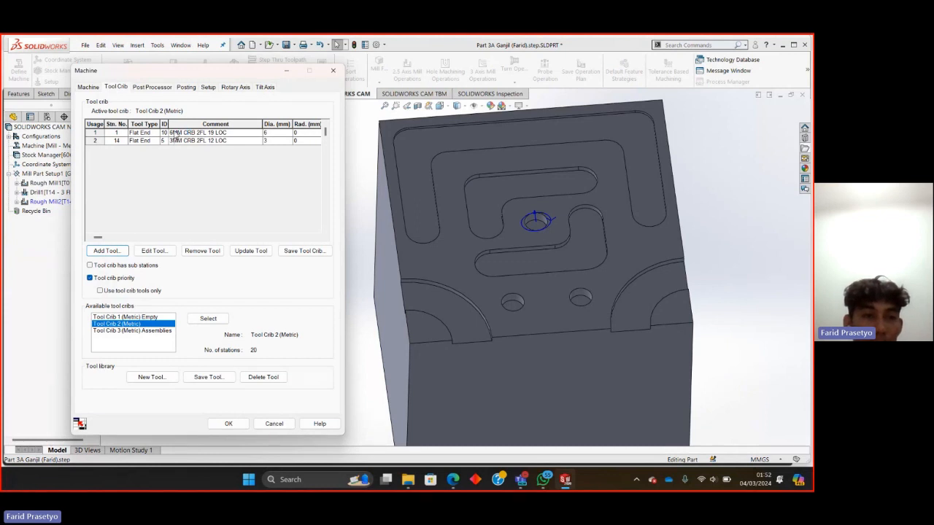
left_click(107, 250)
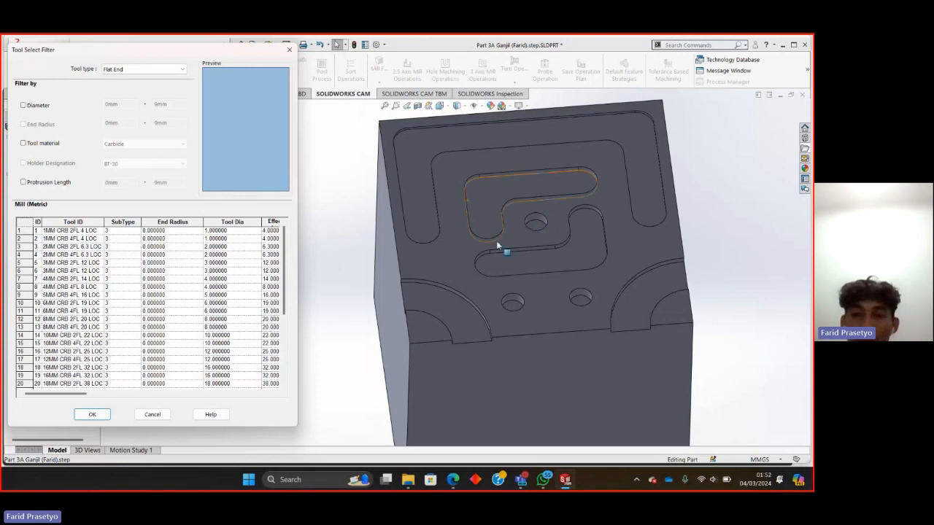
left_click(47, 280)
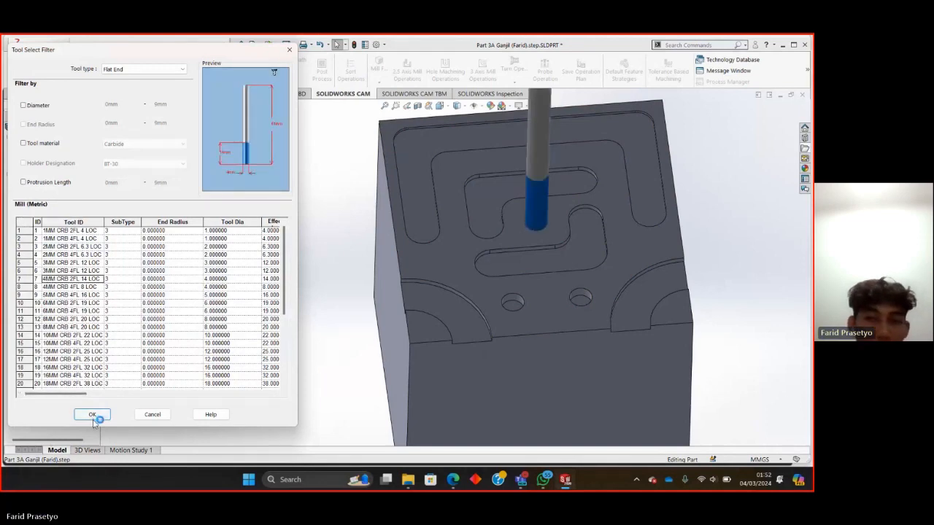
left_click(91, 414)
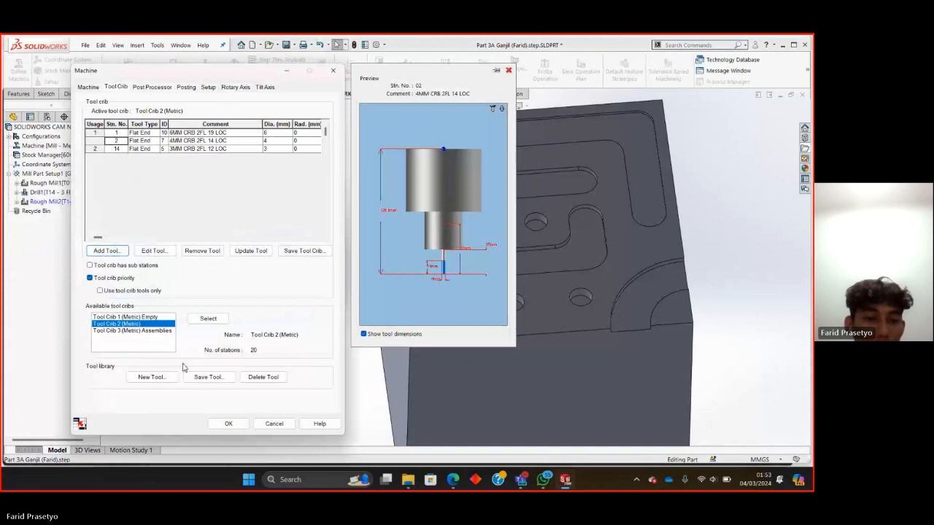
left_click(226, 423)
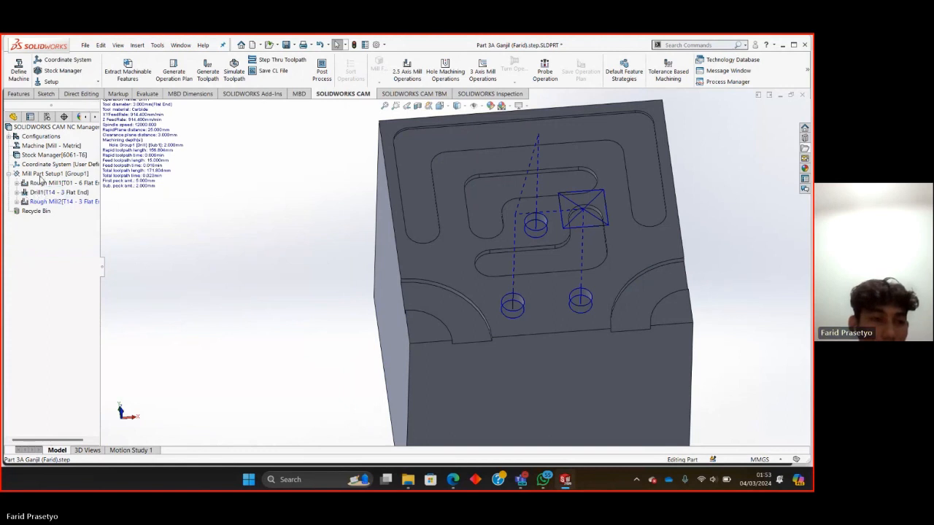
Add a Drill operation to Mill Part Setup1 with tool T02 - 4 Flat End for Hole Group1 and accept its pecking parameters.
right_click(44, 177)
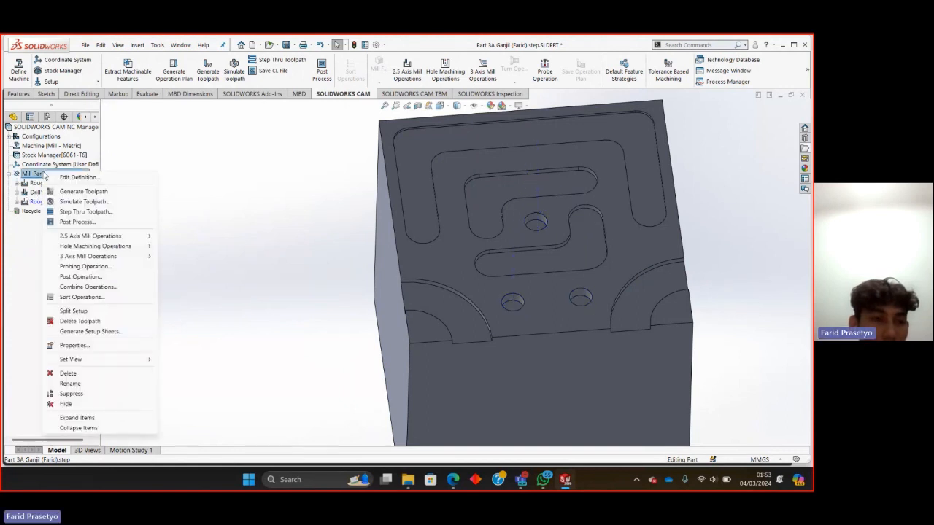
mouse_move(97, 247)
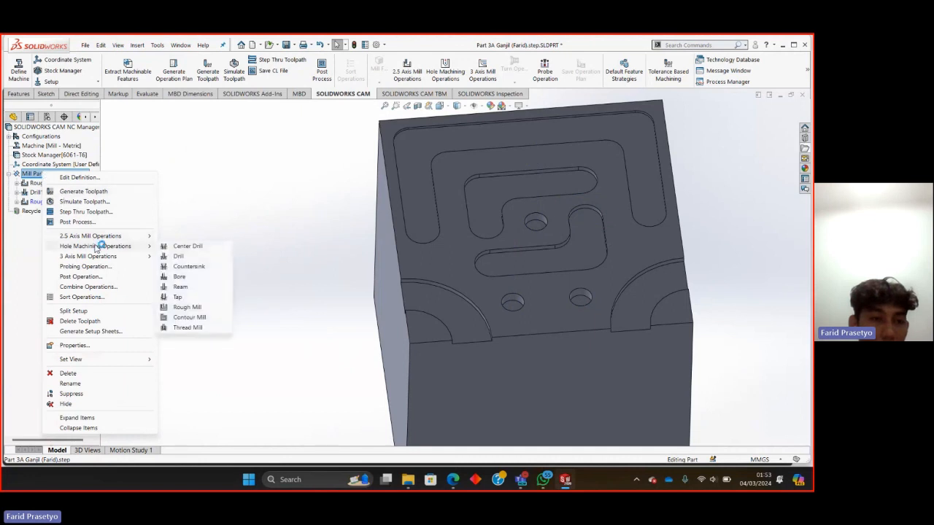
left_click(178, 256)
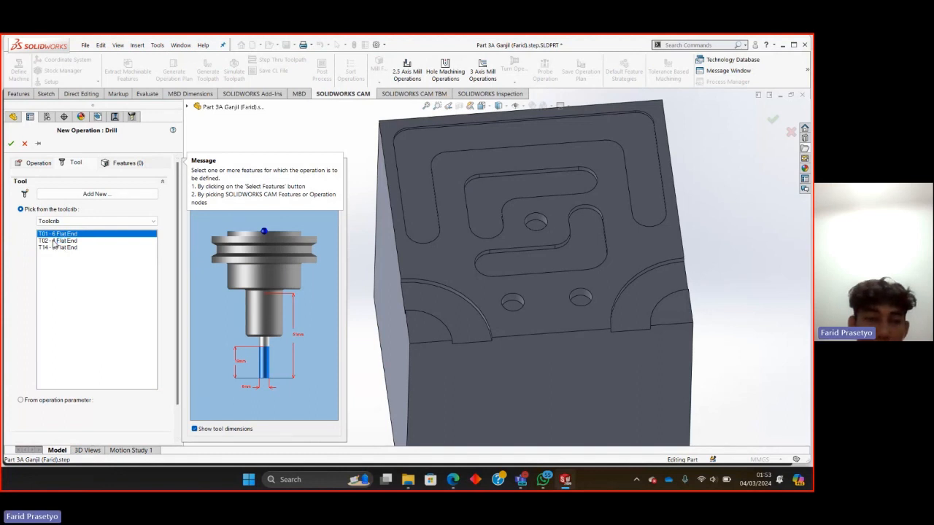
left_click(55, 241)
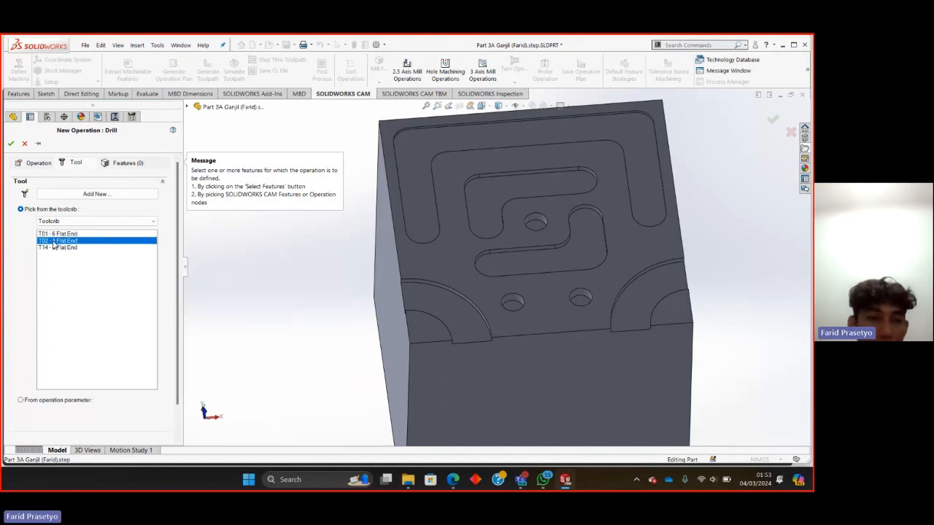
left_click(116, 165)
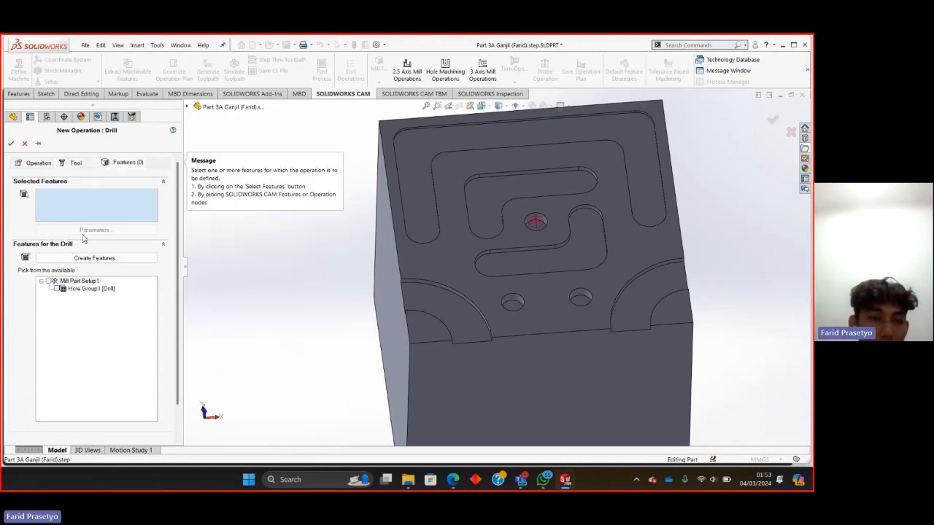
left_click(51, 282)
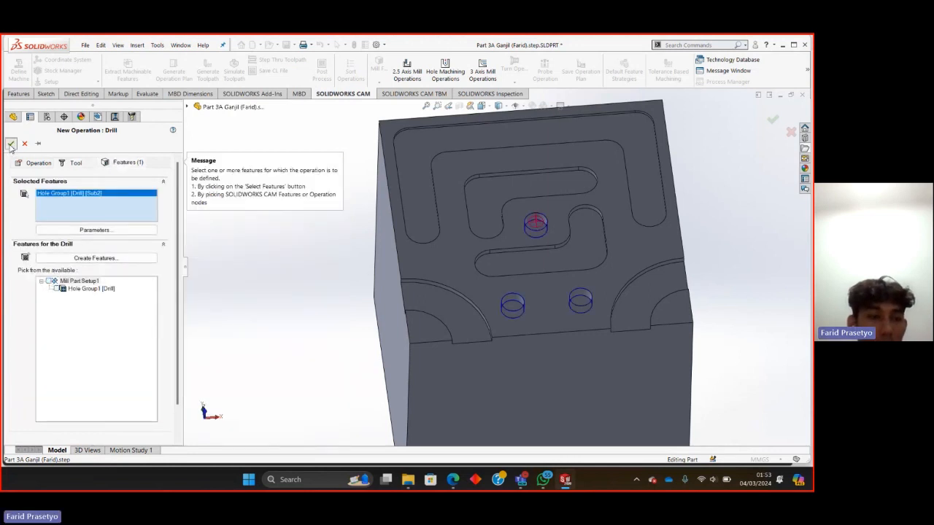
left_click(10, 143)
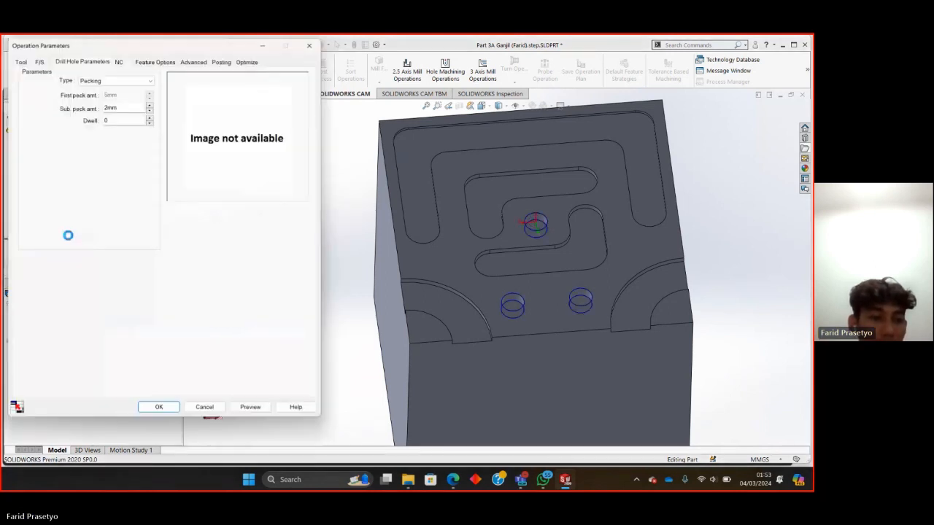
left_click(157, 407)
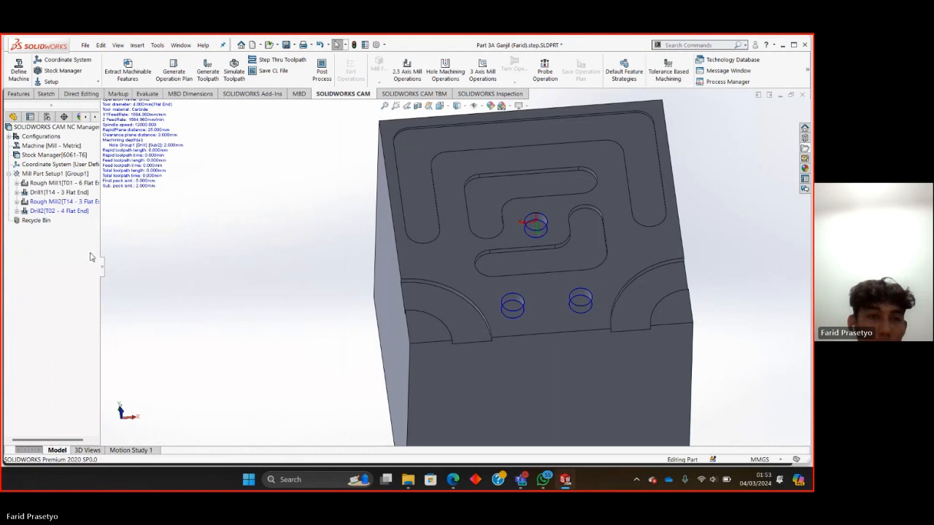
Generate the toolpaths and review those of Rough Mill2, Drill1 and Rough Mill1 on the part.
left_click(209, 73)
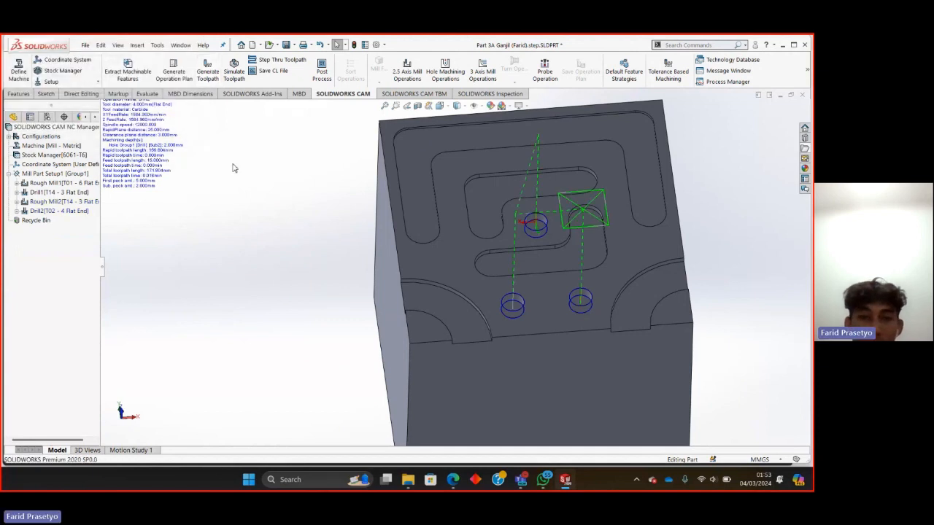
left_click(56, 202)
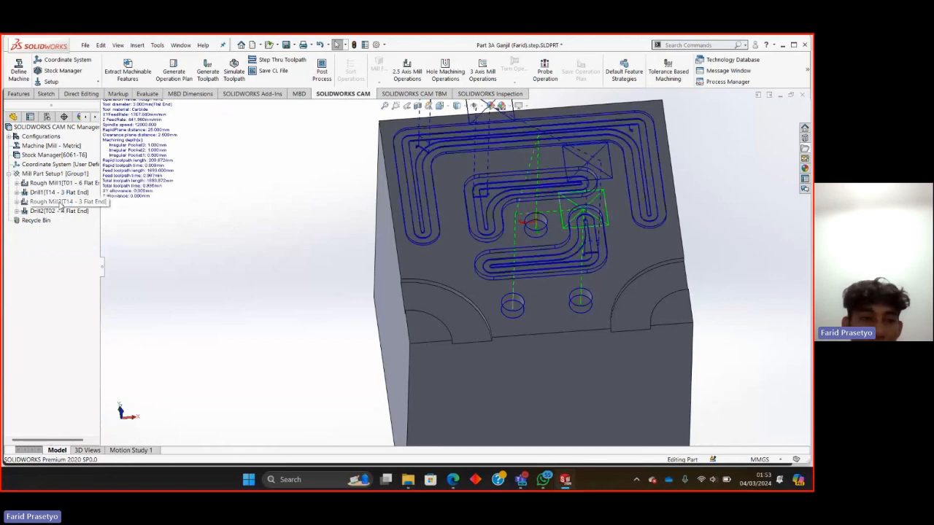
left_click(60, 192)
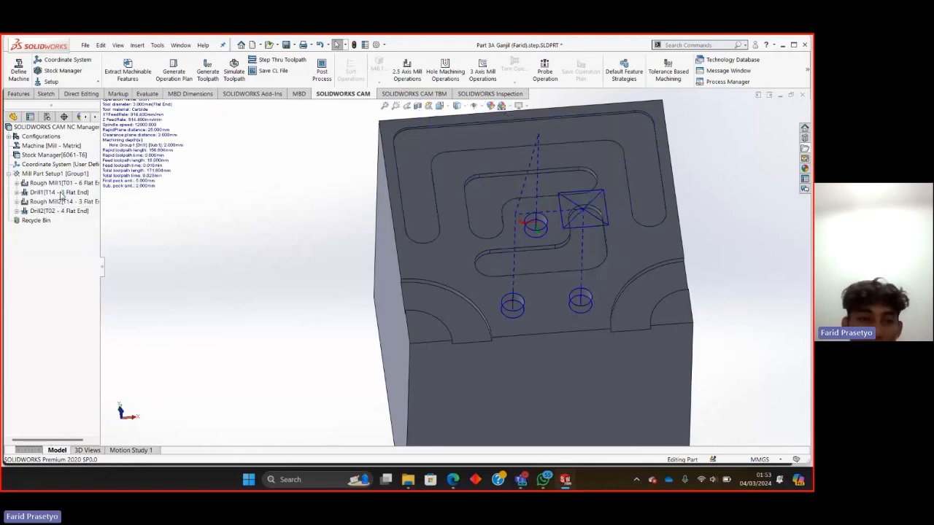
left_click(64, 183)
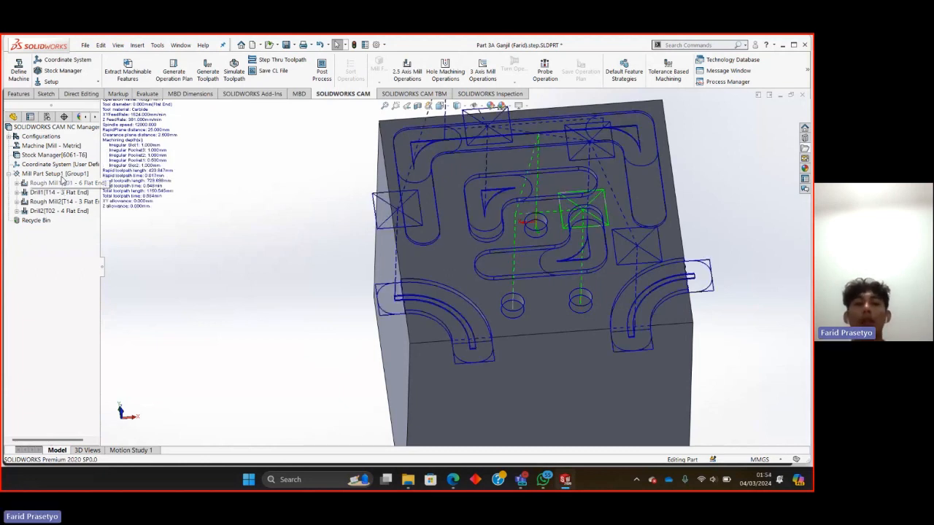
left_click(61, 192)
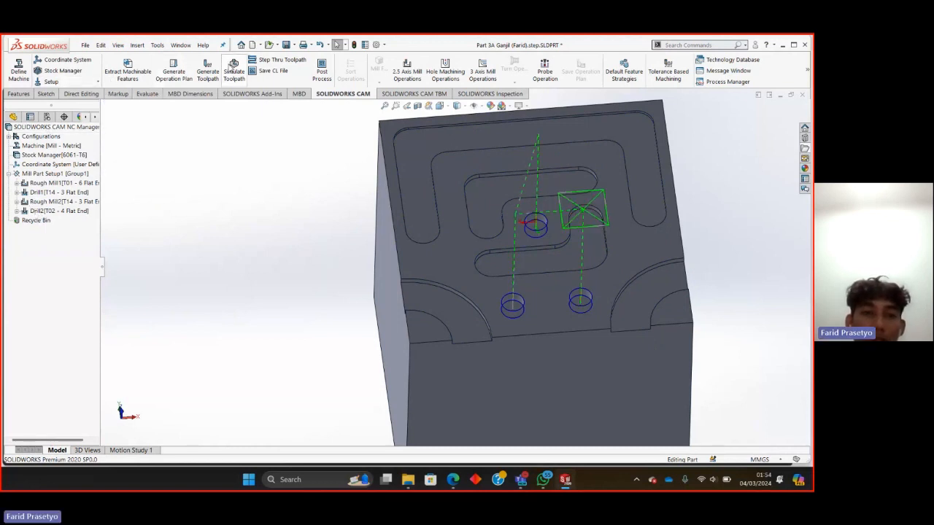
Simulate all the toolpaths through to the end, adjusting the playback speed and watching the cut from different angles.
left_click(234, 67)
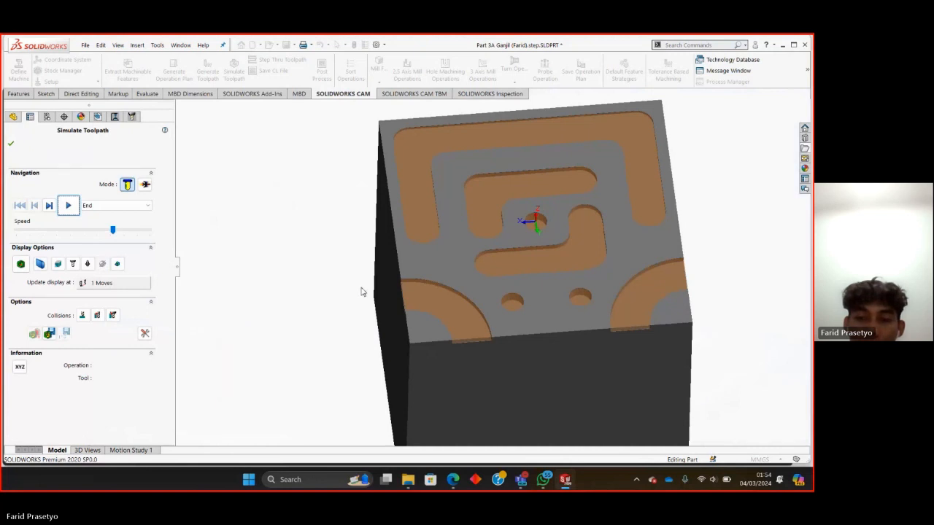
left_click(68, 206)
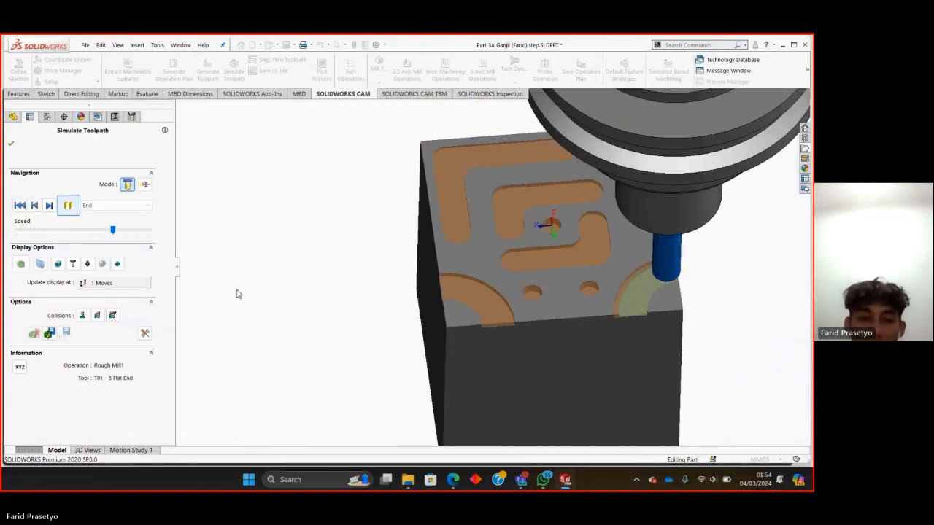
middle_click_drag(317, 322, 343, 298)
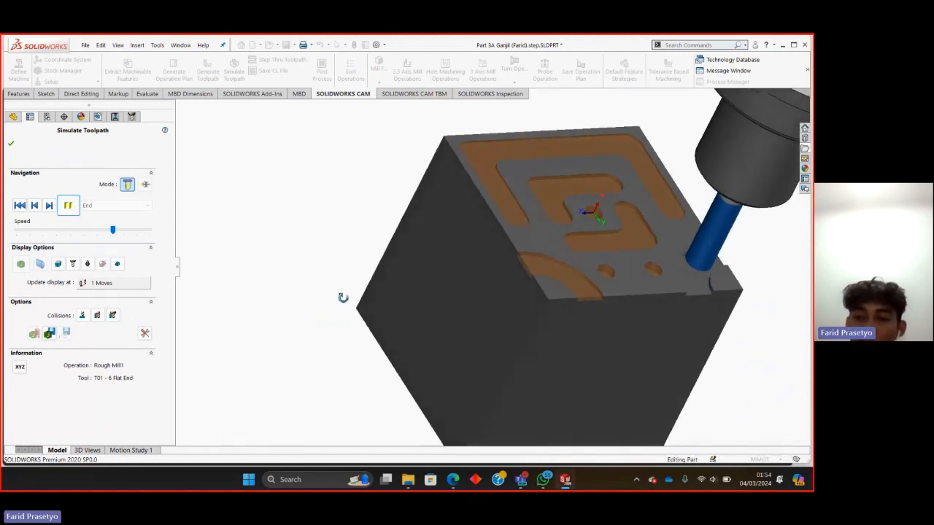
left_click(103, 233)
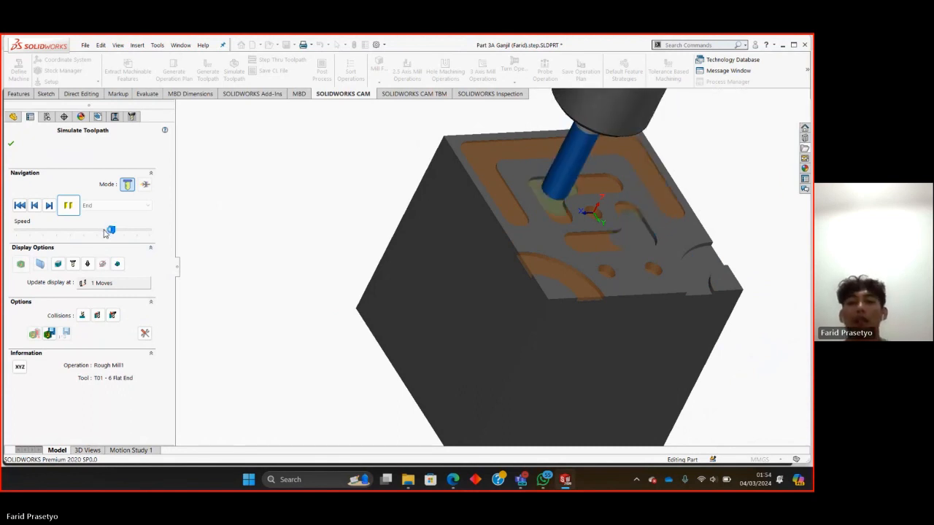
left_click(124, 233)
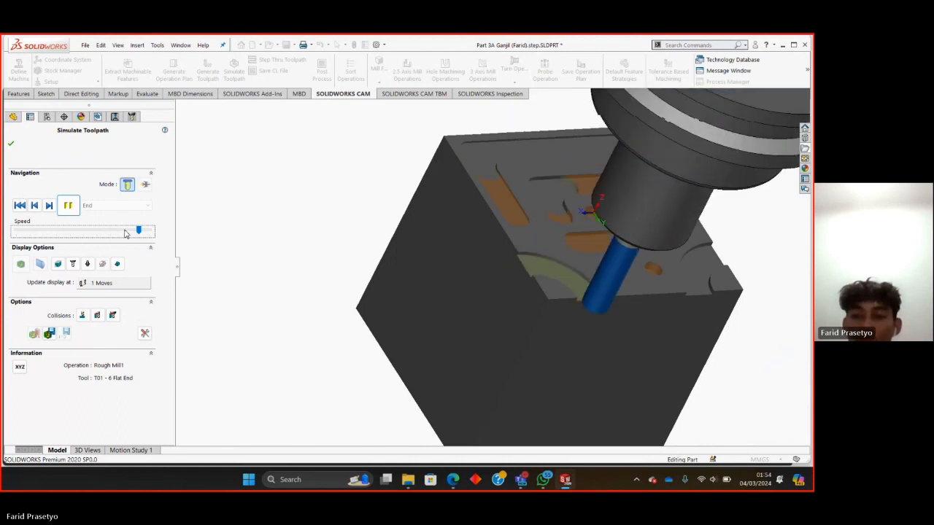
left_click(123, 234)
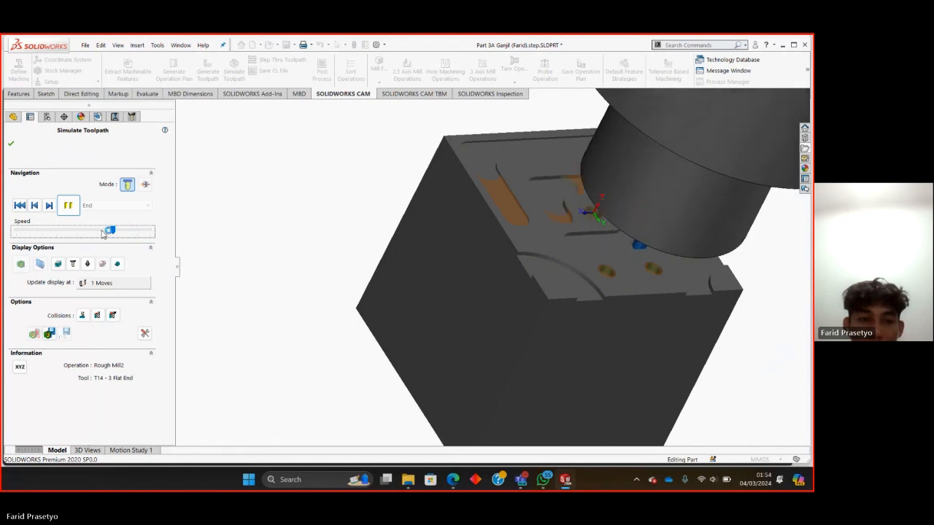
left_click(102, 233)
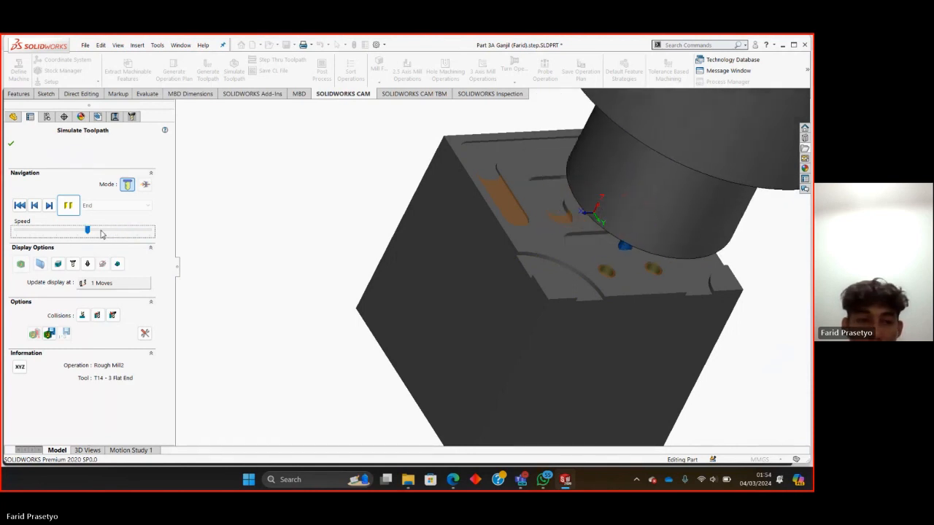
left_click(121, 232)
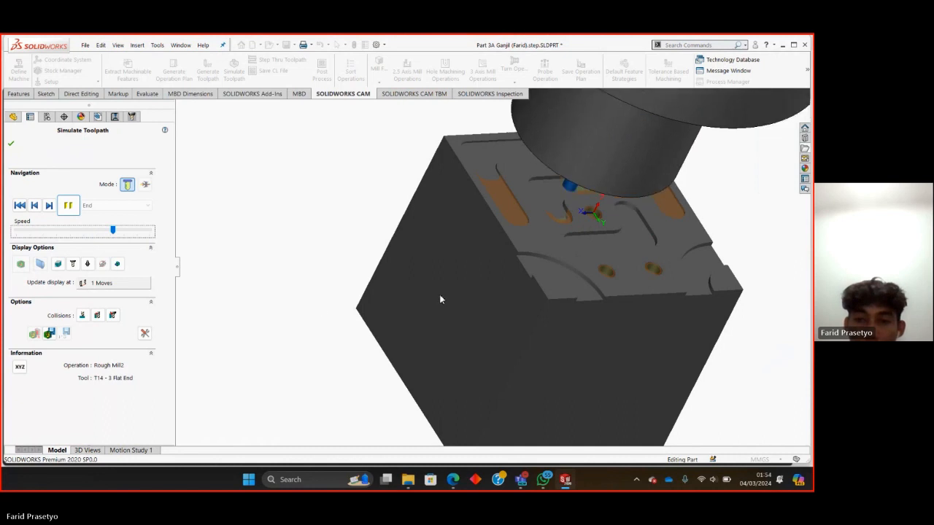
middle_click_drag(440, 299, 474, 278)
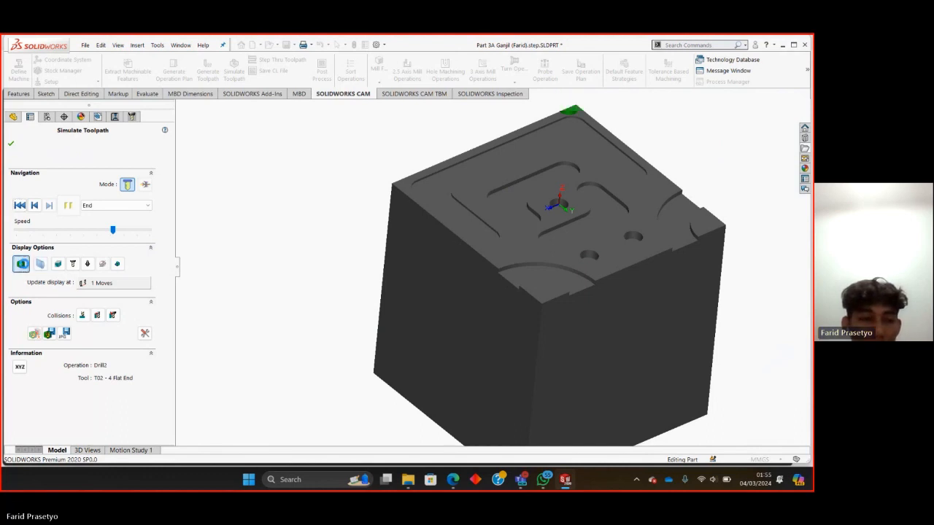
Show the difference between the simulated stock and the target part, inspect the pockets and holes, and close the simulation.
left_click(20, 264)
middle_click_drag(445, 369, 430, 386)
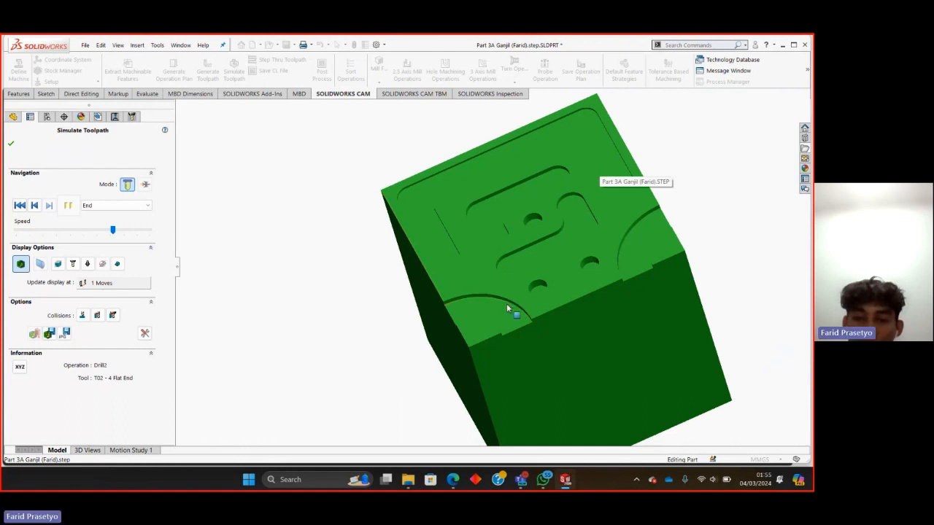
middle_click_drag(512, 281, 522, 264)
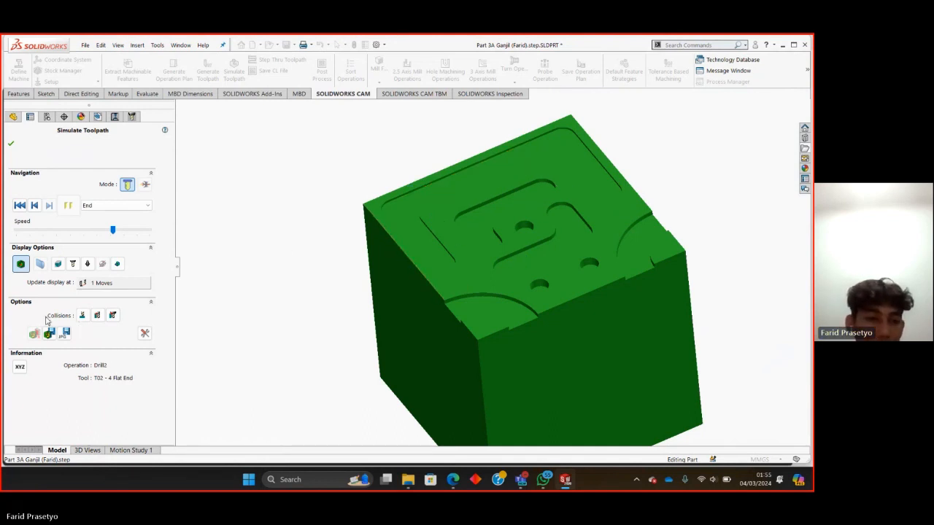
left_click(11, 145)
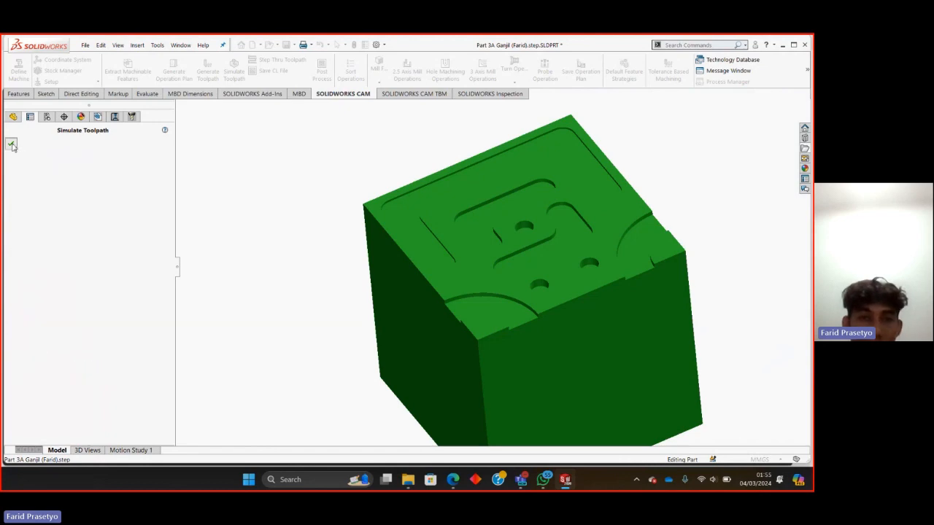
Start post-processing the job and save the NC output as a text file in the CNC folder on drive C.
middle_click_drag(412, 342, 433, 345)
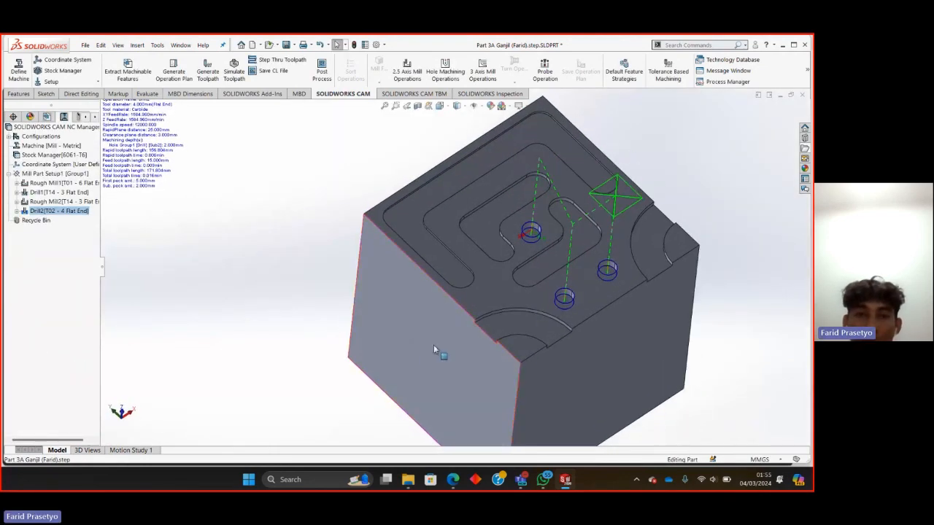
left_click(322, 70)
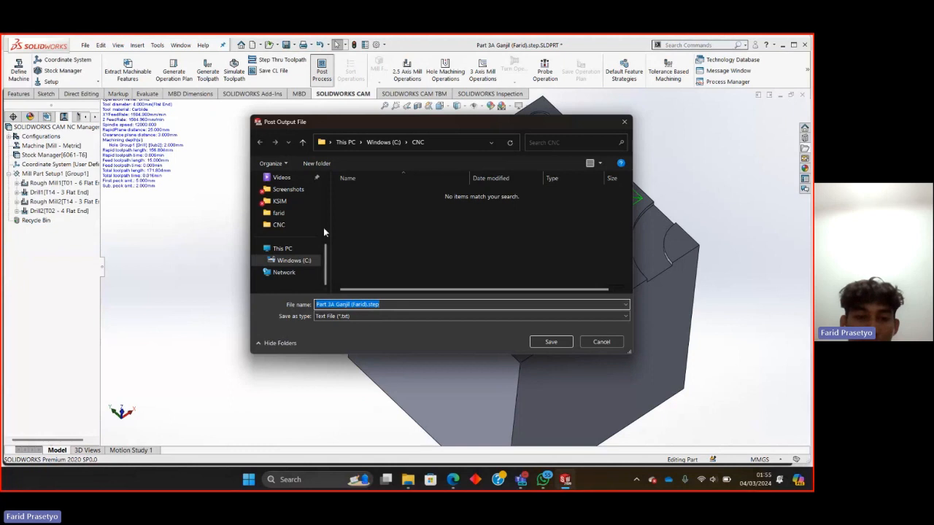
left_click(303, 266)
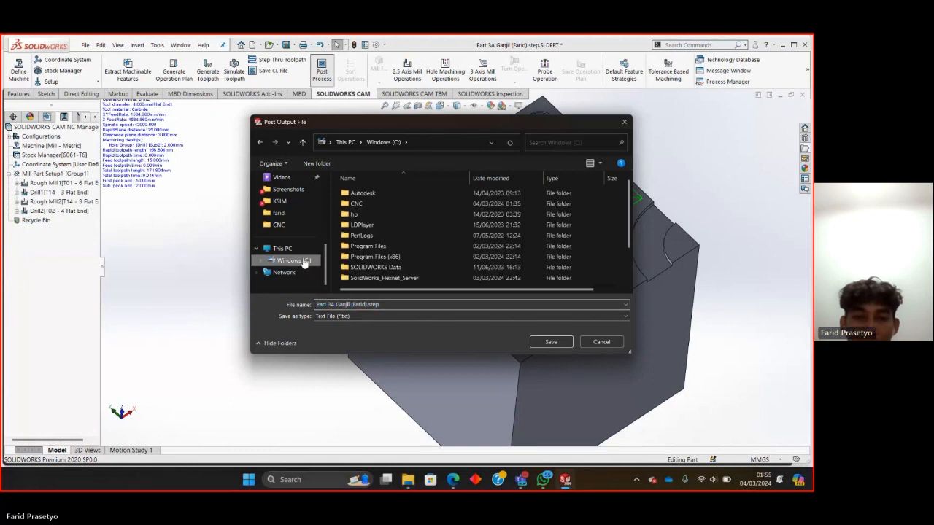
left_click(370, 207)
double_click(369, 205)
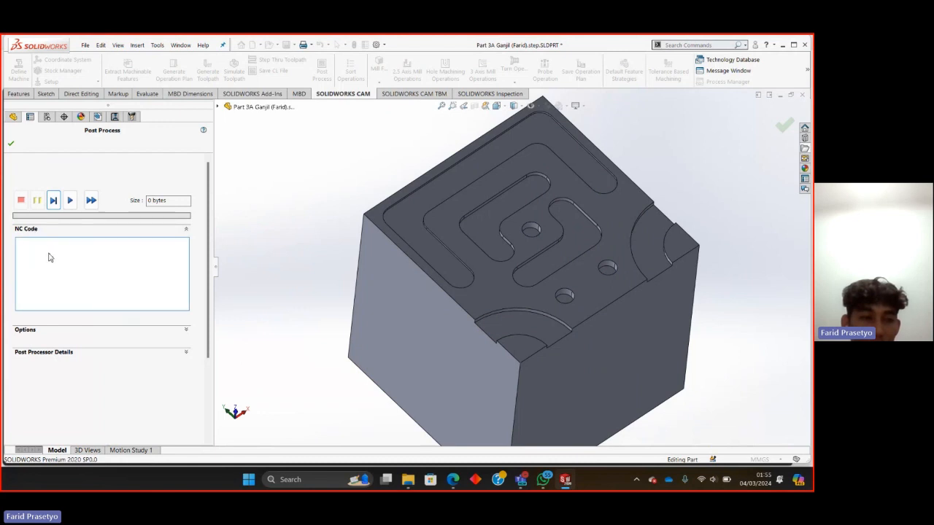
Enable opening the G-code file in SOLIDWORKS CAM NC Editor, and generate and review the NC code.
left_click(185, 330)
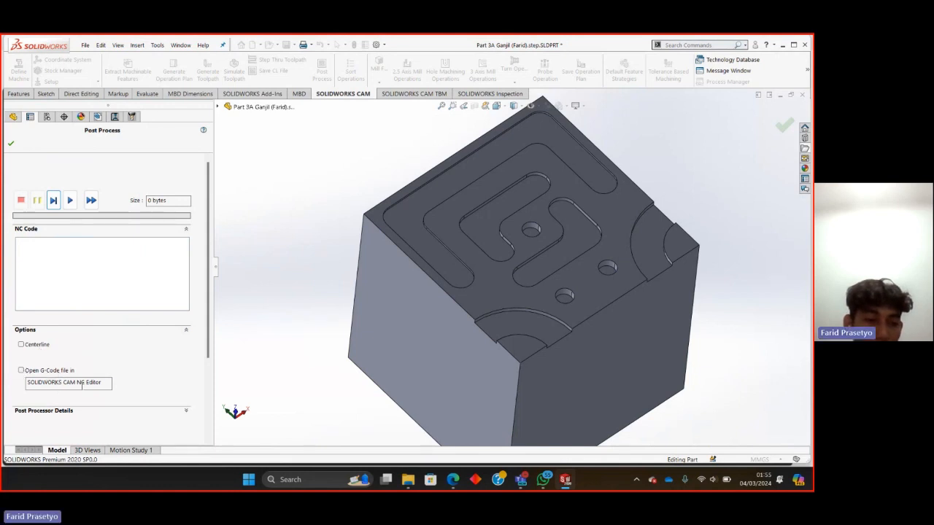
left_click(24, 371)
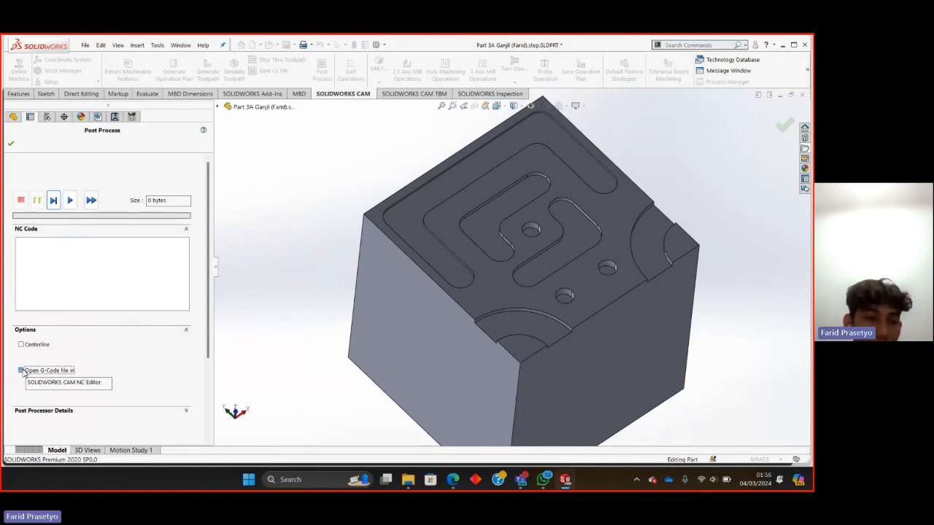
left_click(71, 203)
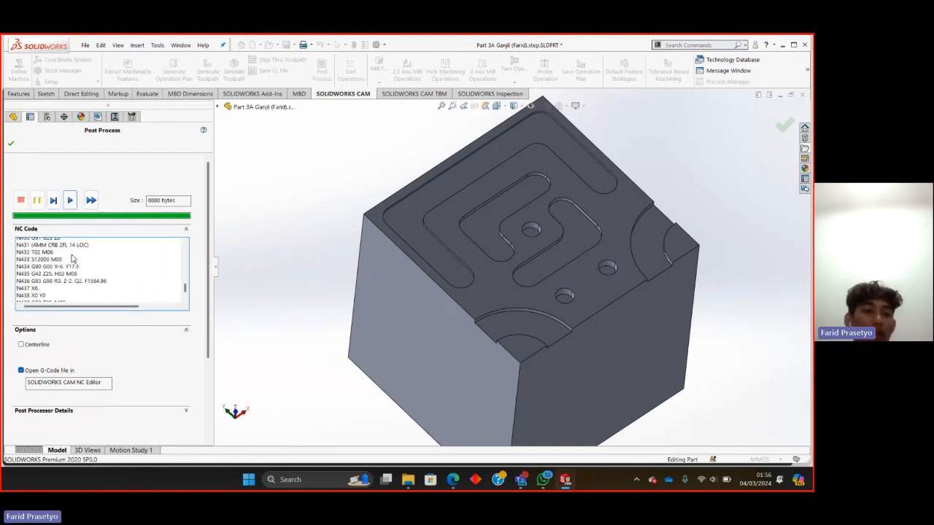
scroll(69, 252, "up", 20)
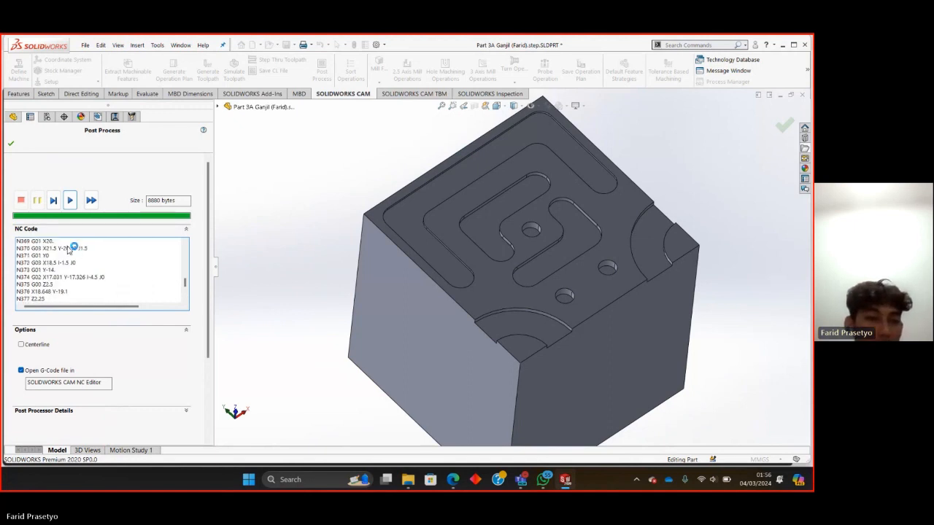
scroll(65, 248, "up", 20)
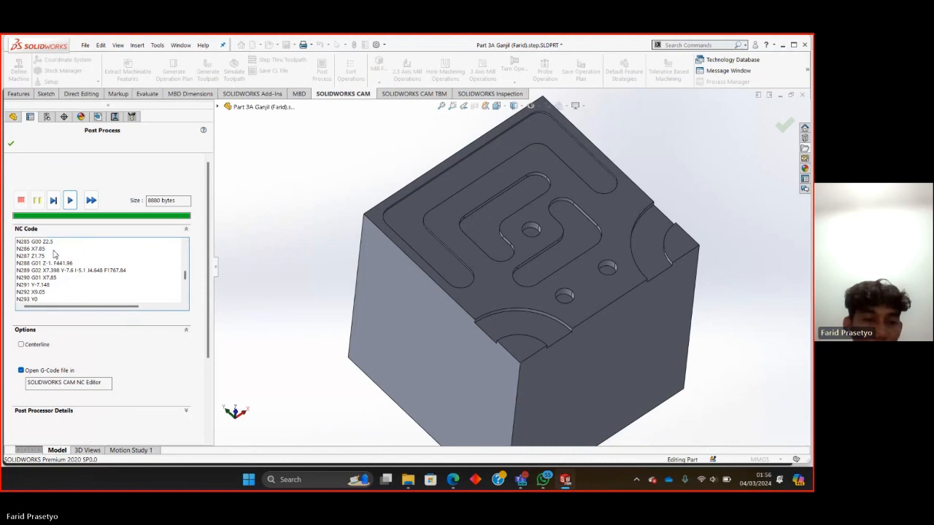
scroll(56, 252, "down", 13)
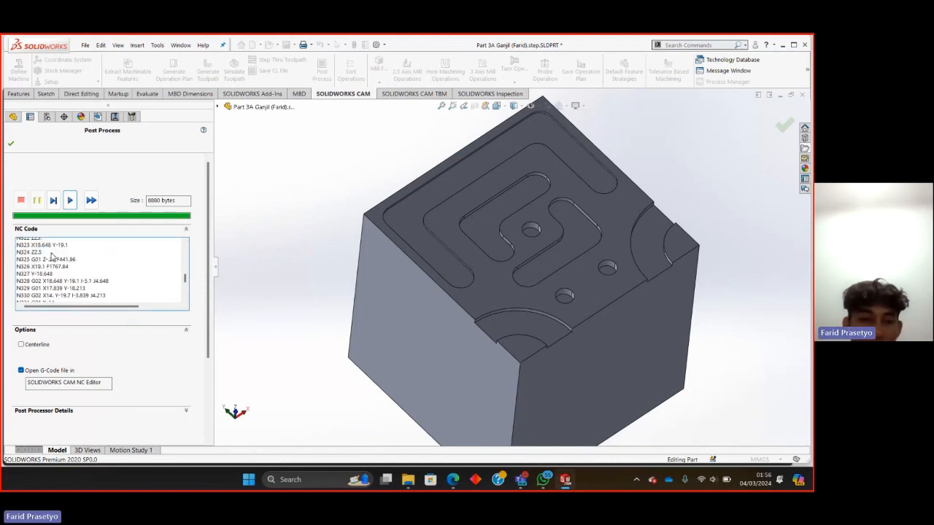
Complete the post-processing and read through the output G-code in SOLIDWORKS CAM NC Editor, down to the final 4 mm tool section.
scroll(53, 255, "down", 2)
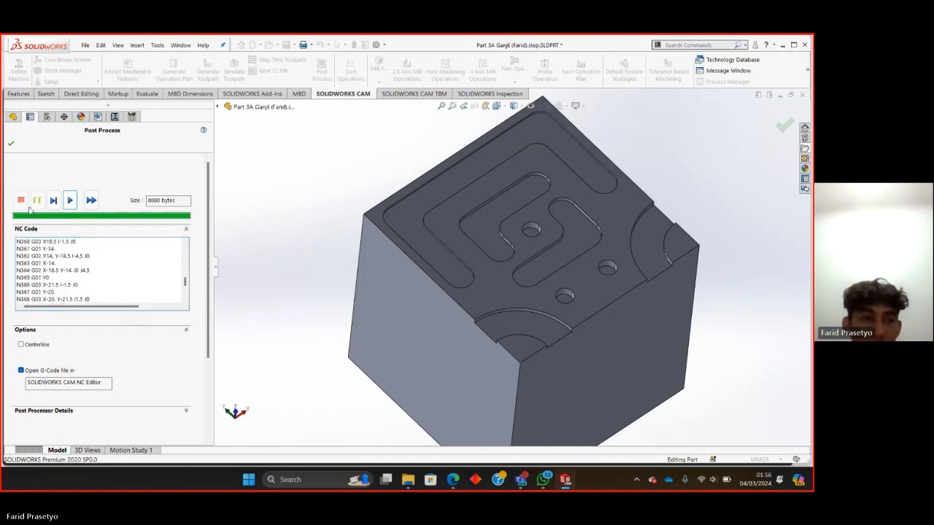
left_click(13, 143)
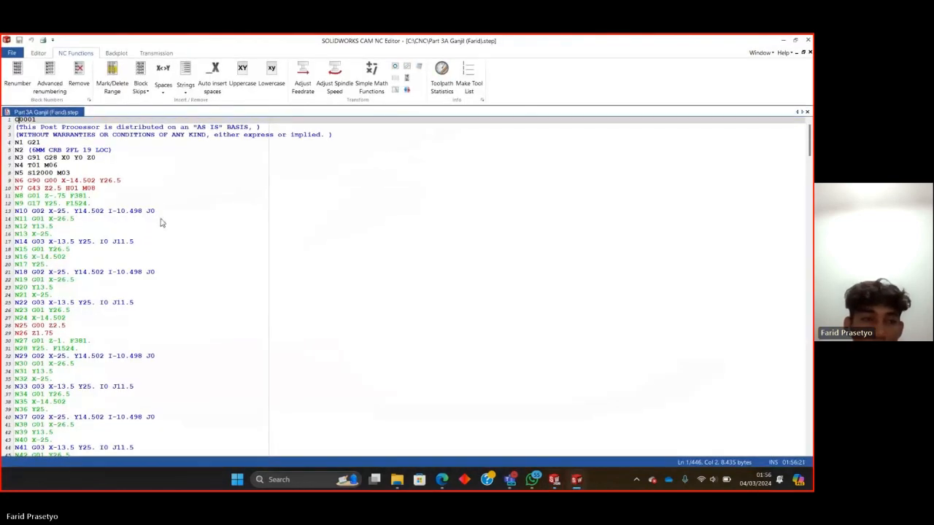
scroll(171, 219, "down", 13)
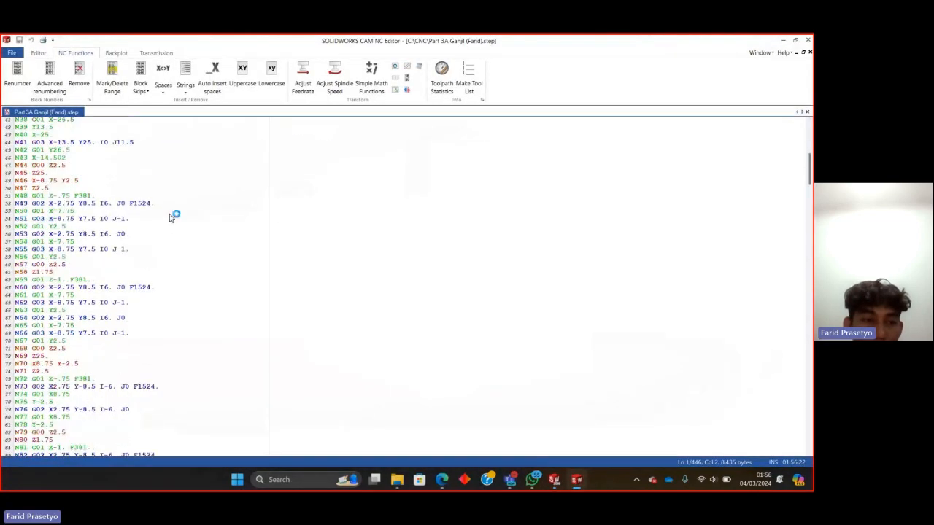
scroll(171, 217, "down", 20)
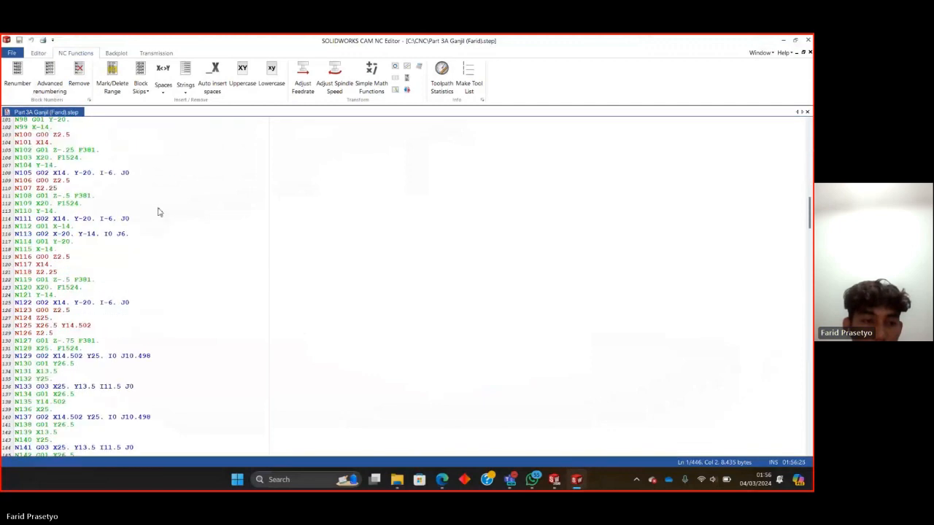
scroll(159, 211, "down", 15)
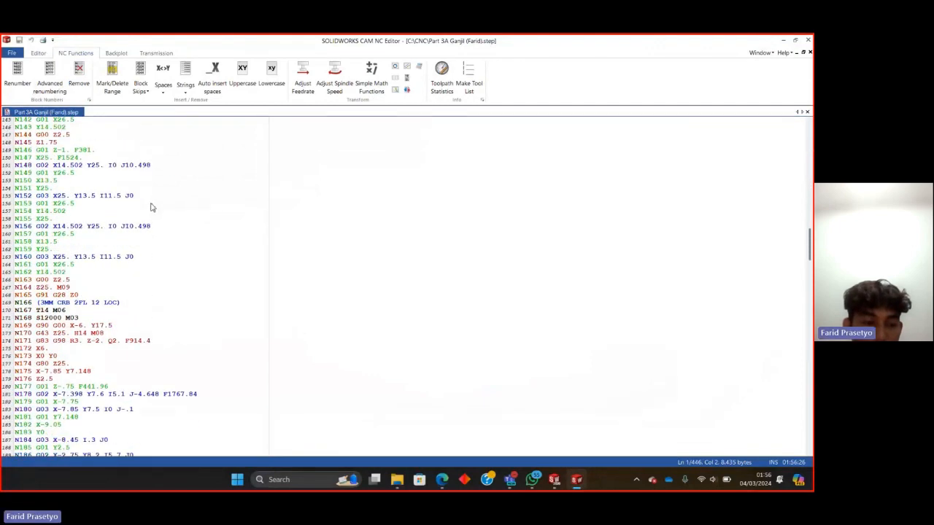
scroll(151, 208, "down", 20)
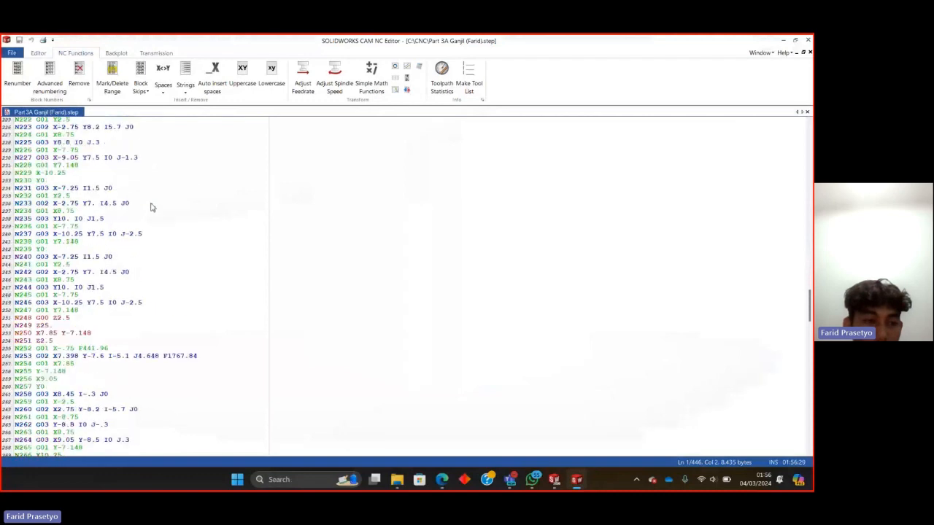
scroll(151, 207, "down", 20)
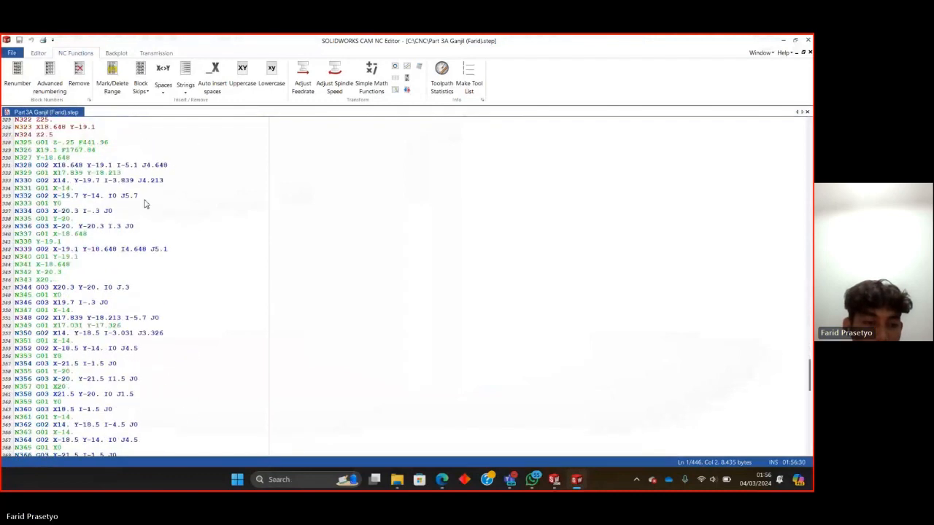
scroll(145, 204, "down", 20)
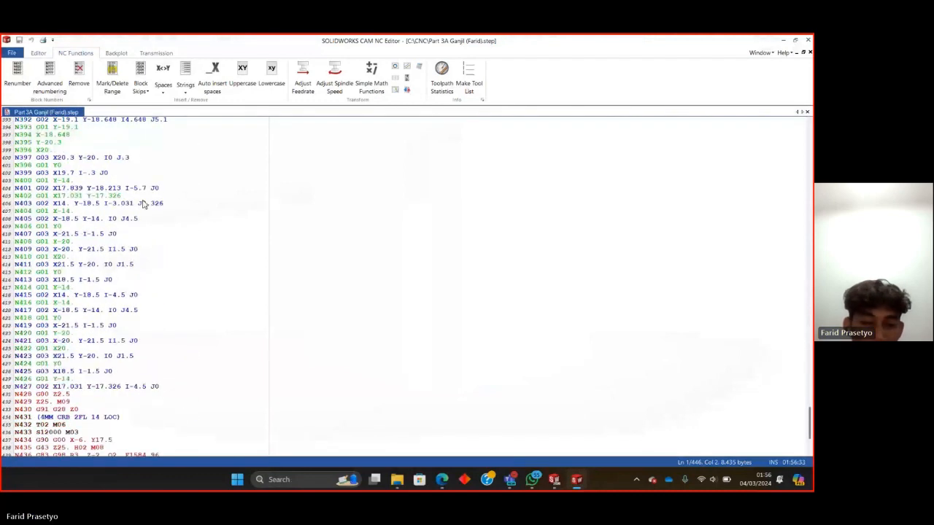
scroll(145, 204, "up", 3)
Switch to the SOLIDWORKS part window and inspect the part with its drill toolpath from a slightly different angle.
mouse_move(552, 481)
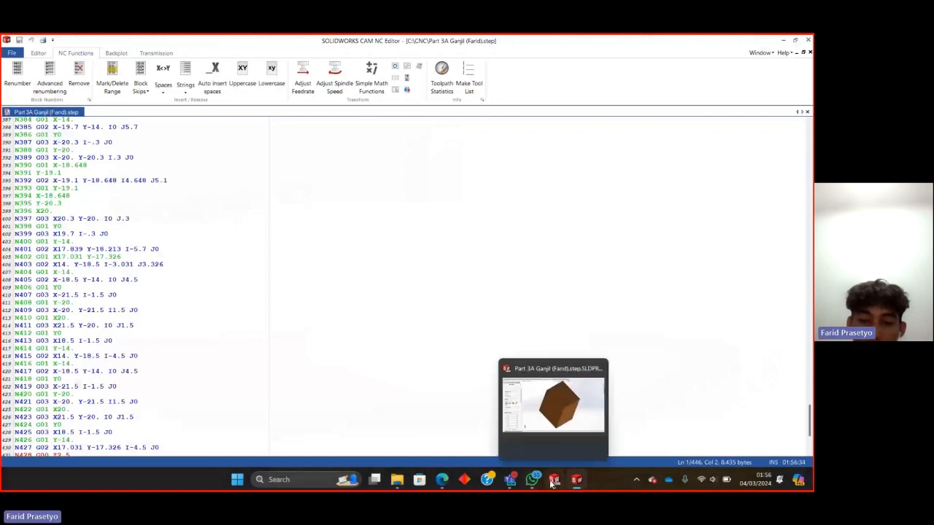
left_click(553, 405)
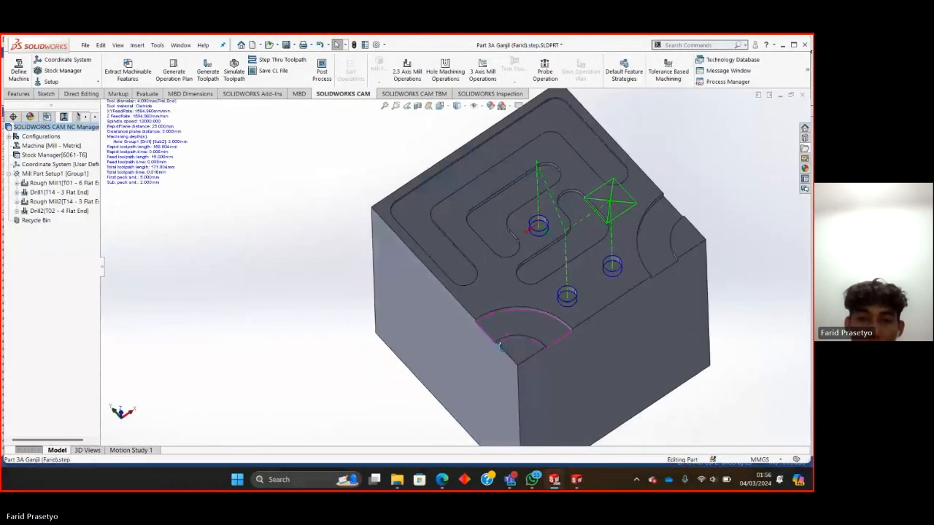
middle_click_drag(501, 346, 495, 340)
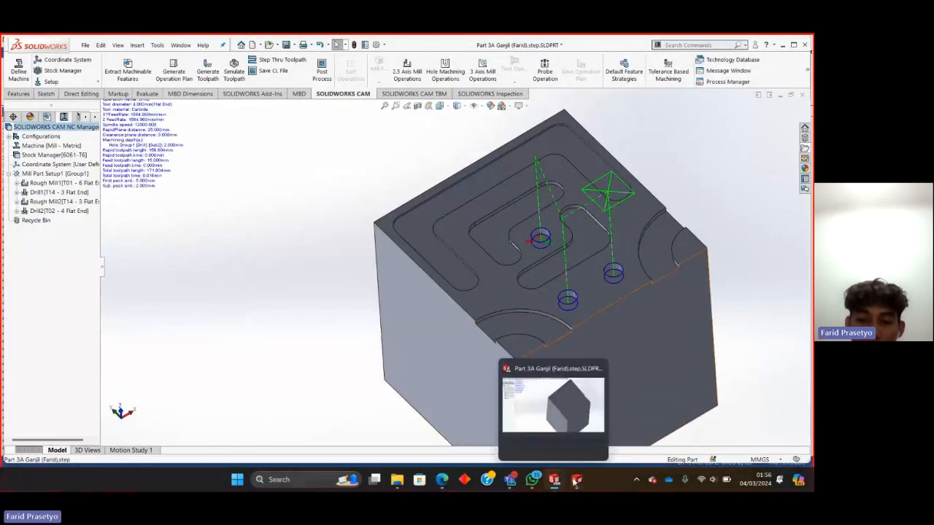
Switch back to SOLIDWORKS CAM NC Editor and review the rough milling G-code blocks, working back towards the earlier lines.
mouse_move(575, 482)
left_click(524, 400)
scroll(123, 210, "up", 2)
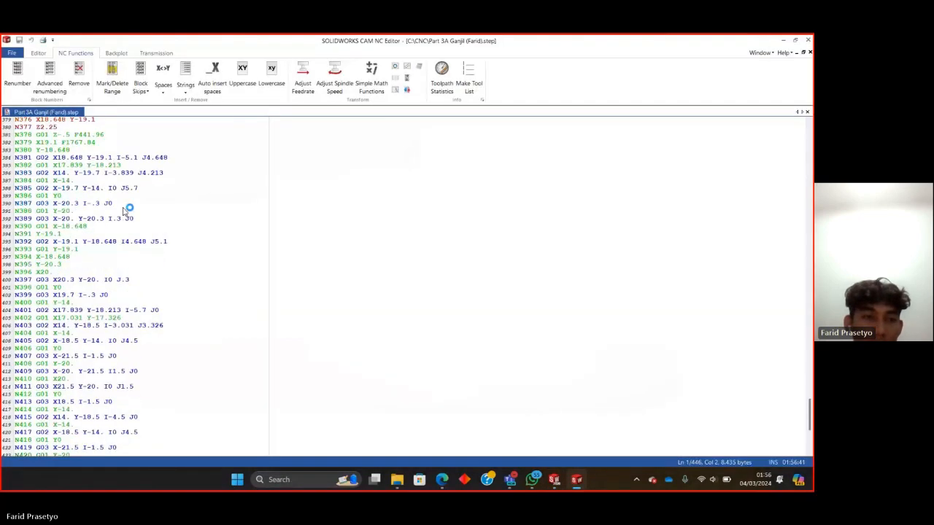
scroll(123, 211, "down", 6)
scroll(123, 210, "up", 5)
scroll(123, 211, "up", 20)
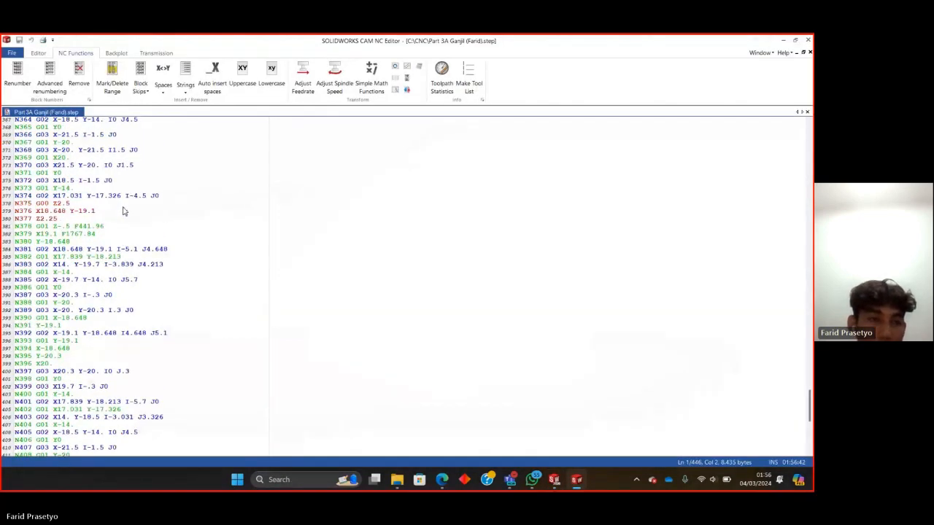
scroll(105, 191, "up", 11)
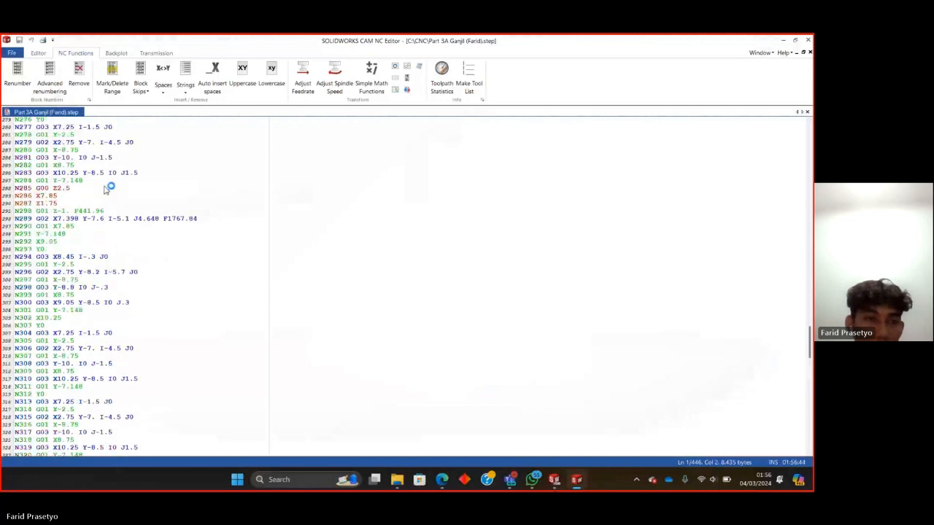
left_click(798, 351)
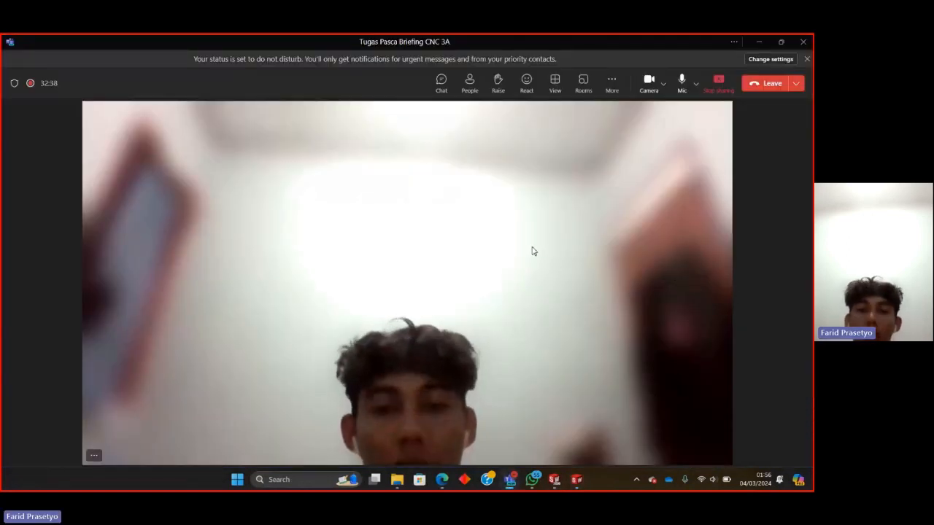